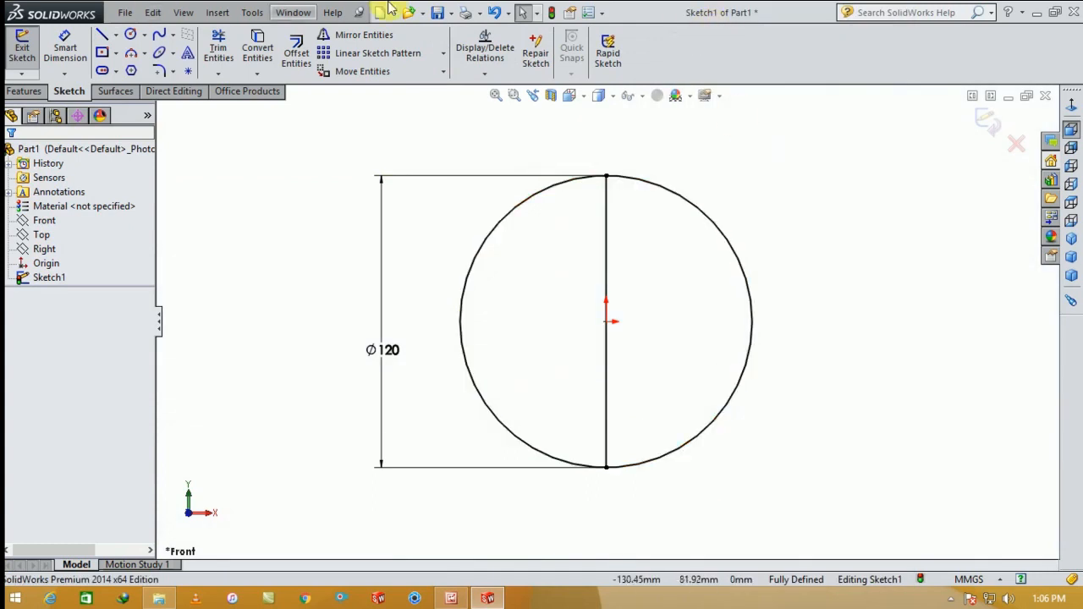
# Step: Trim away the right half of the circle and convert its vertical diameter line to construction geometry
pyautogui.click(218, 51)
pyautogui.moveTo(762, 174); pyautogui.dragTo(709, 363)
pyautogui.press('Escape')
pyautogui.click(606, 265)
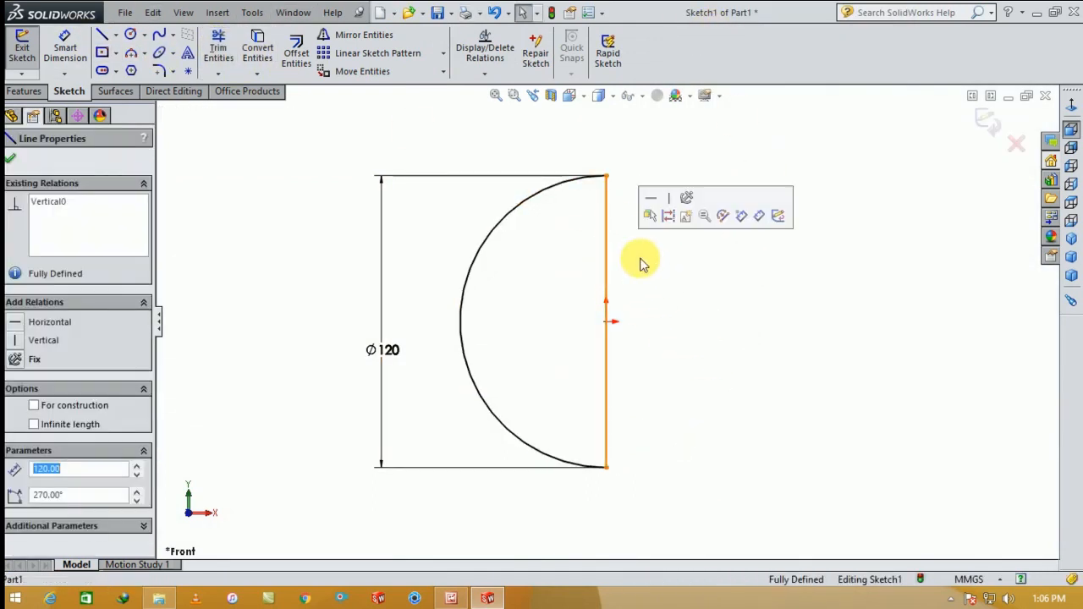
pyautogui.click(668, 215)
pyautogui.click(371, 154)
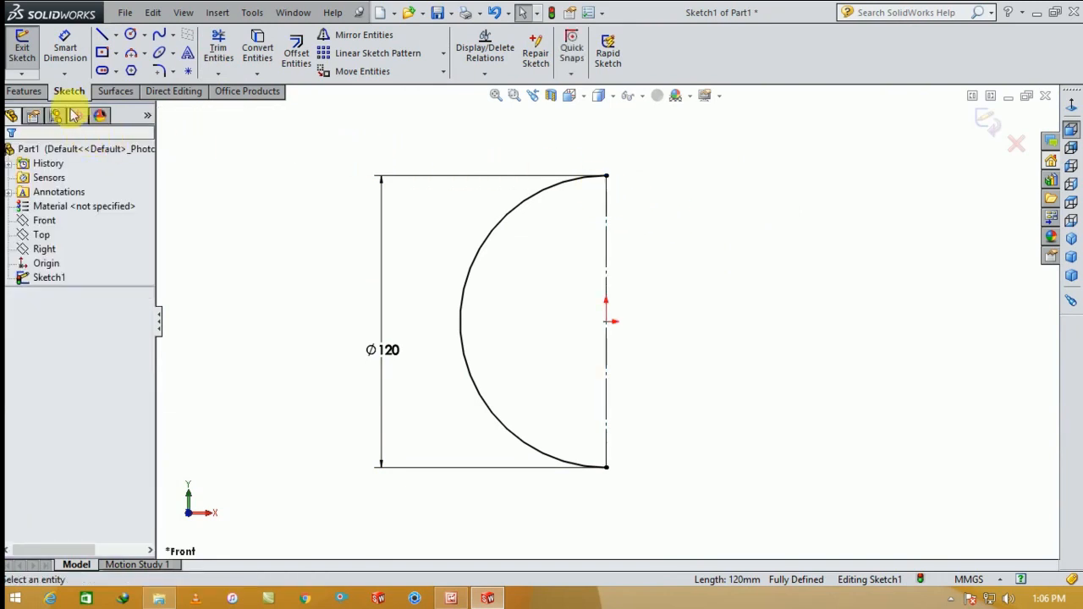
# Step: Revolve the half-circle arc as a surface through 360 degrees about the vertical construction line
pyautogui.click(110, 94)
pyautogui.click(71, 53)
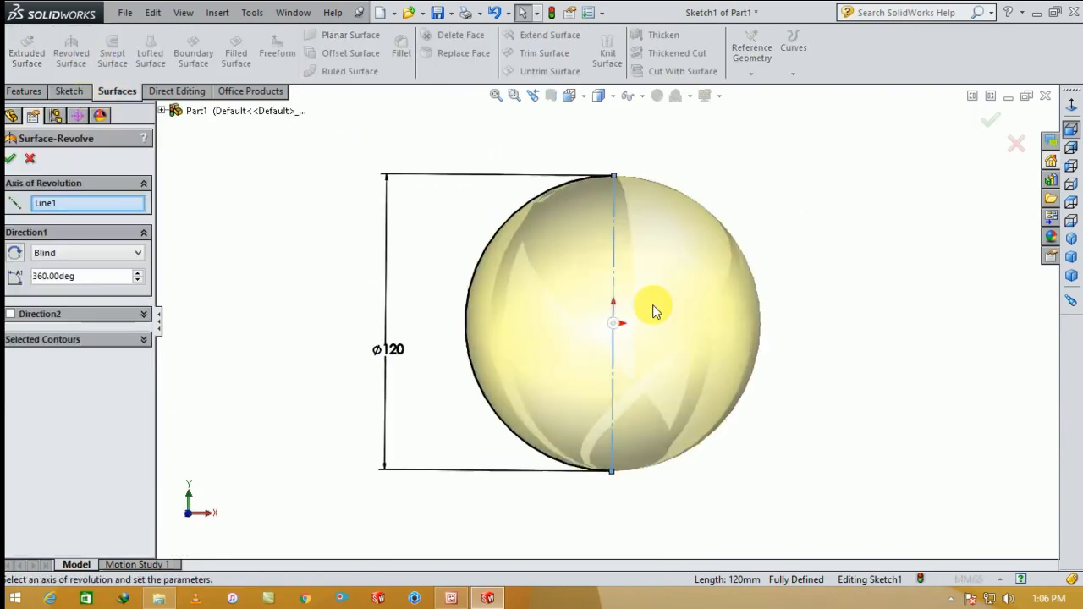
pyautogui.scroll(3, 623, 368)
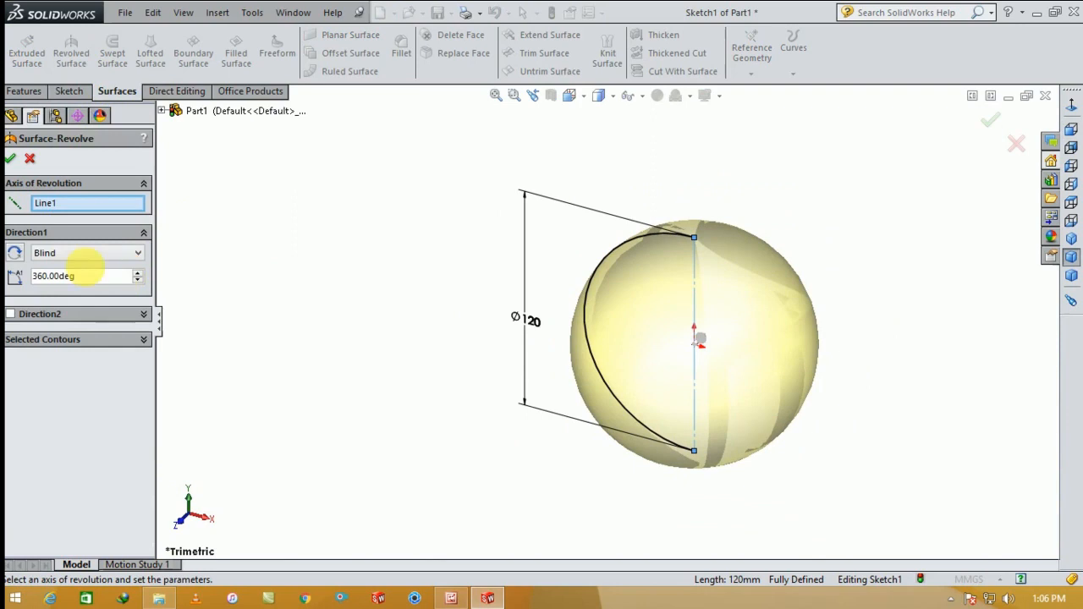
pyautogui.click(13, 159)
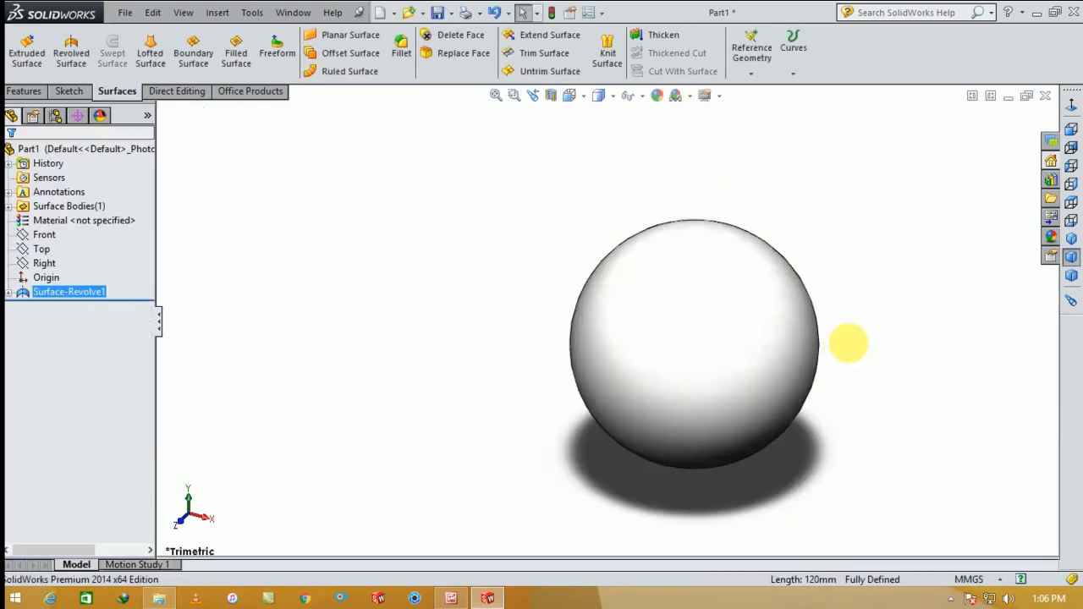
# Step: Apply a steel appearance from the Metal category to the spherical surface
pyautogui.moveTo(748, 415)
pyautogui.mouseDown(button='middle')
pyautogui.moveTo(718, 288)
pyautogui.moveTo(718, 409)
pyautogui.moveTo(767, 357)
pyautogui.mouseUp(button='middle')
pyautogui.scroll(-2, 767, 357)
pyautogui.click(1054, 240)
pyautogui.click(835, 138)
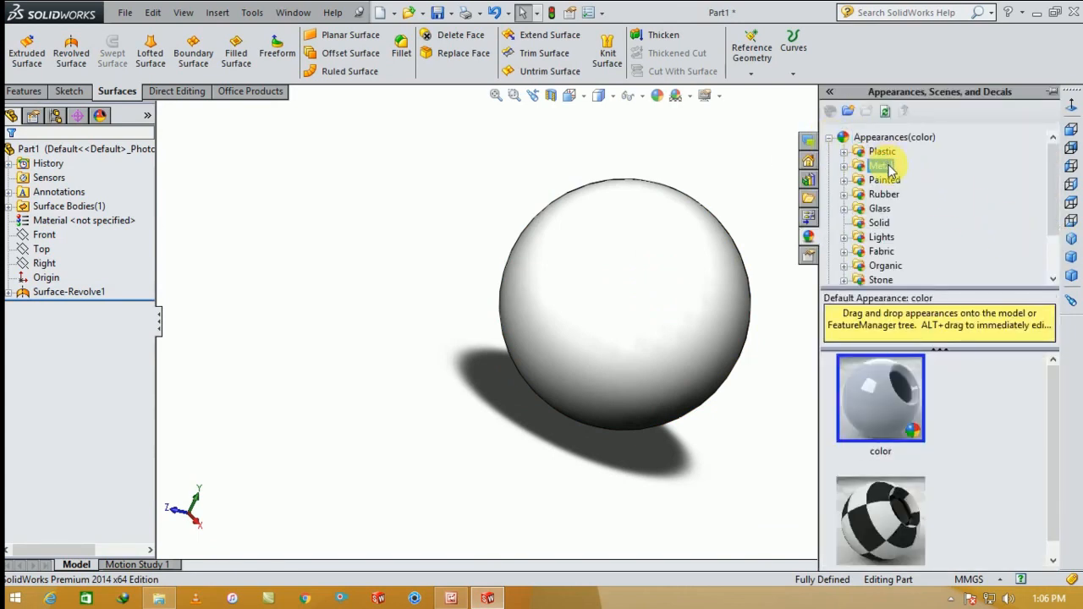
pyautogui.click(843, 166)
pyautogui.click(895, 152)
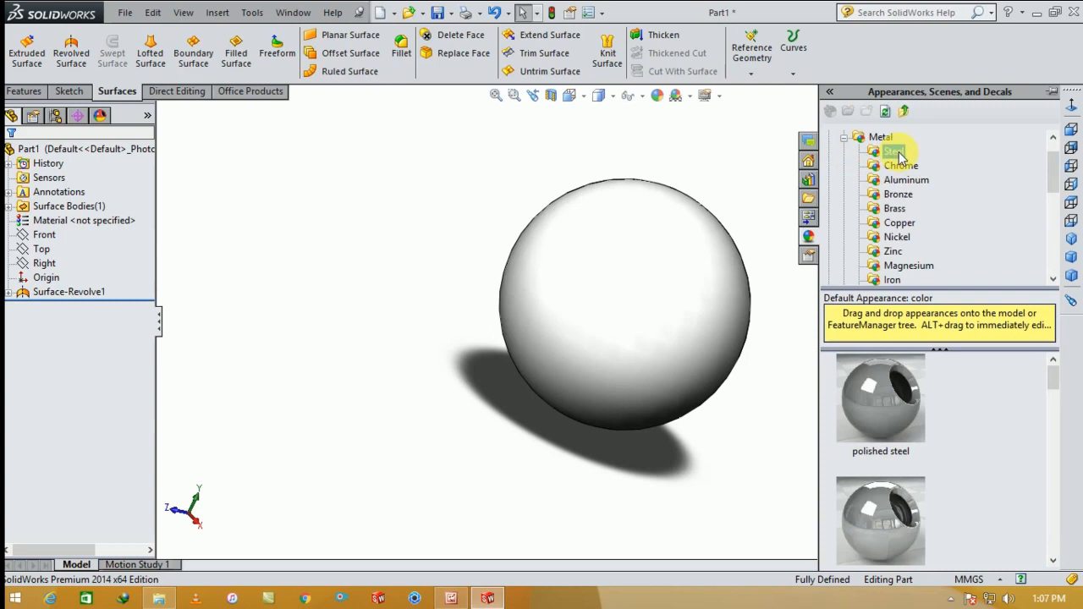
pyautogui.click(878, 503)
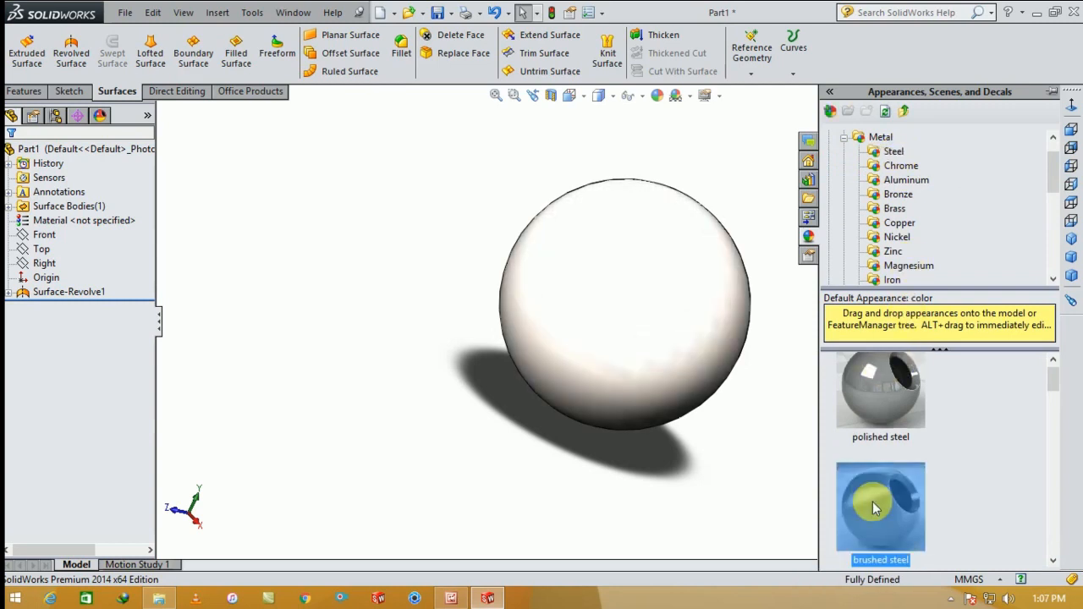
pyautogui.click(871, 398)
pyautogui.moveTo(730, 435)
pyautogui.mouseDown(button='middle')
pyautogui.moveTo(578, 227)
pyautogui.moveTo(970, 310)
pyautogui.mouseUp(button='middle')
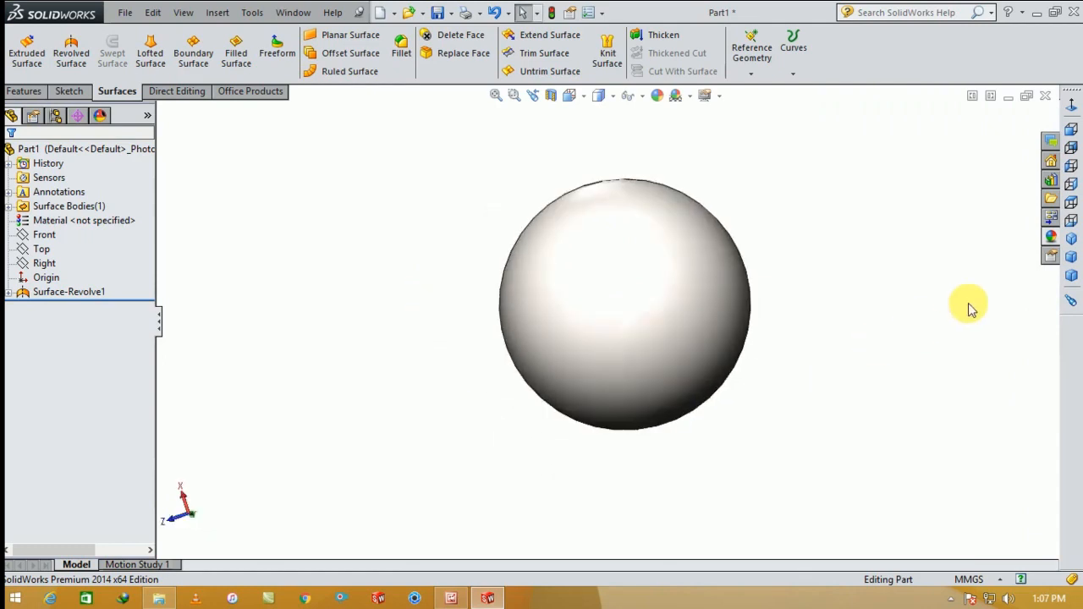
# Step: Create a reference plane offset 70 mm from the Front plane
pyautogui.click(1071, 241)
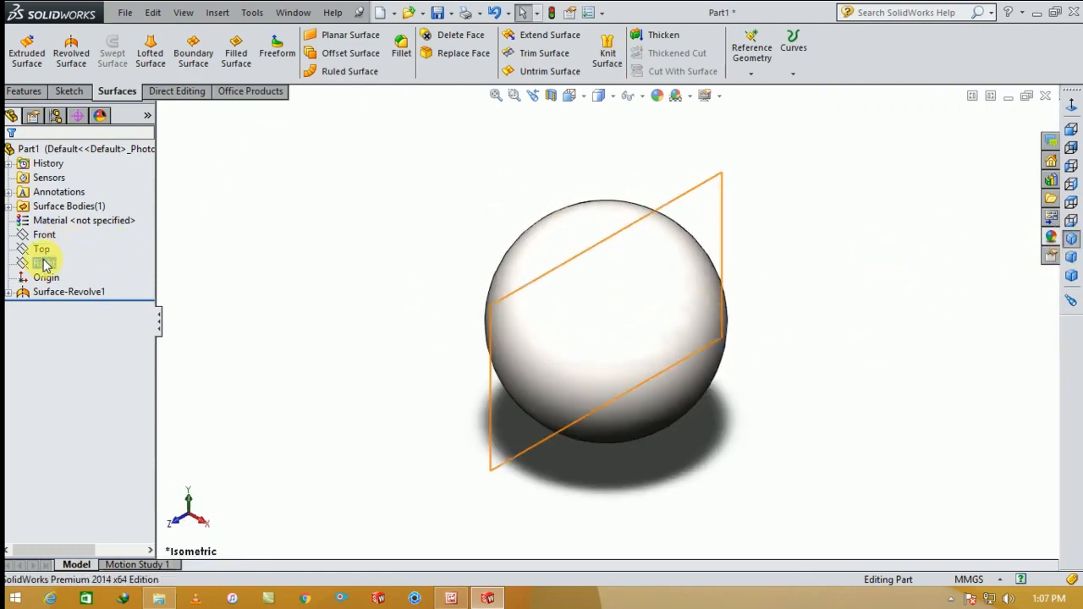
pyautogui.click(45, 234)
pyautogui.click(752, 49)
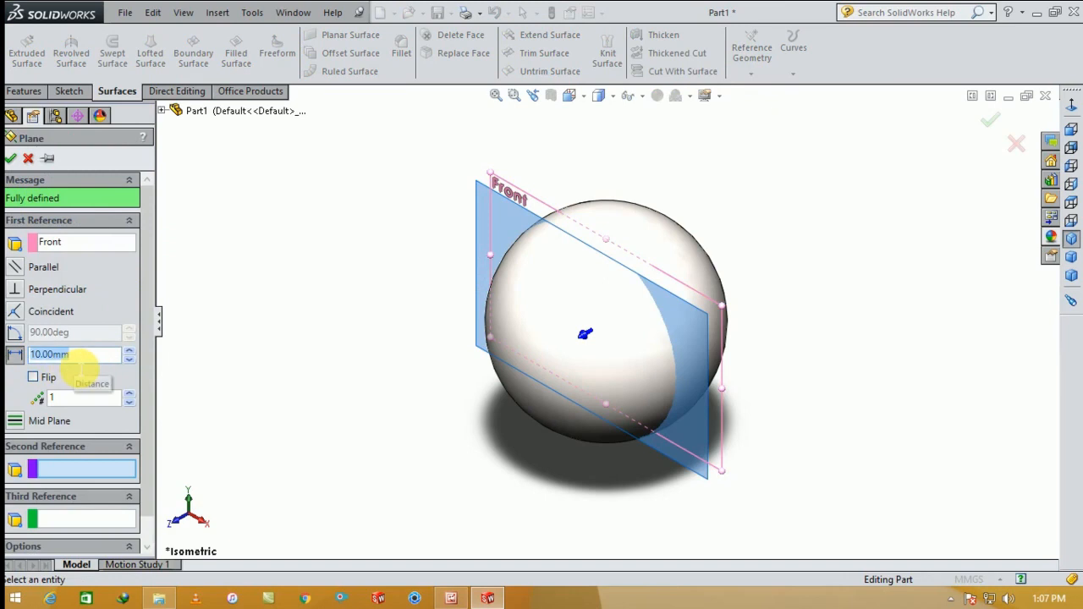
pyautogui.press('Return')
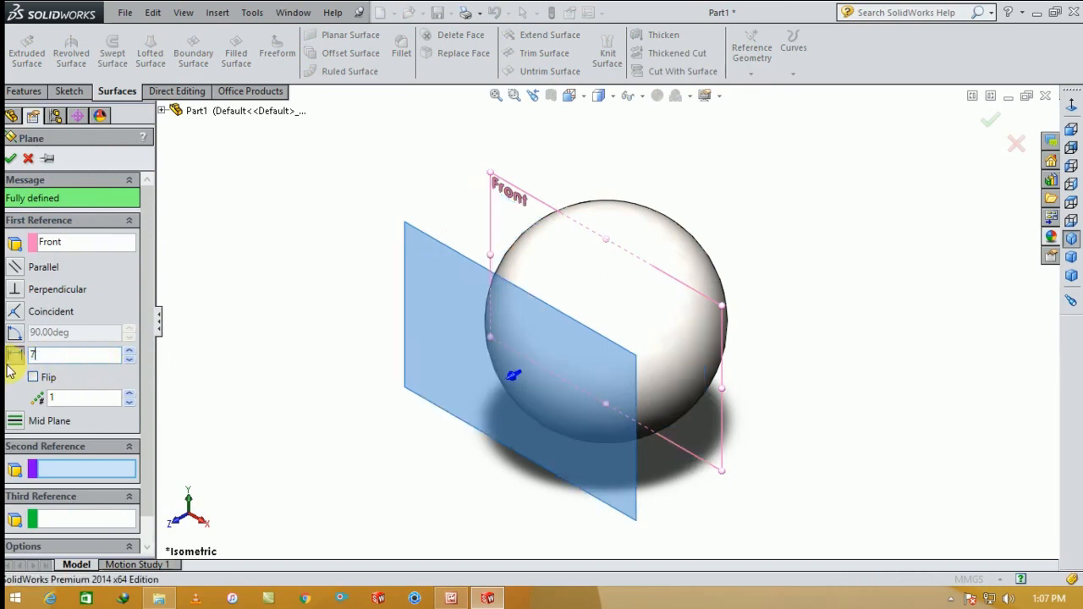
pyautogui.press('Return')
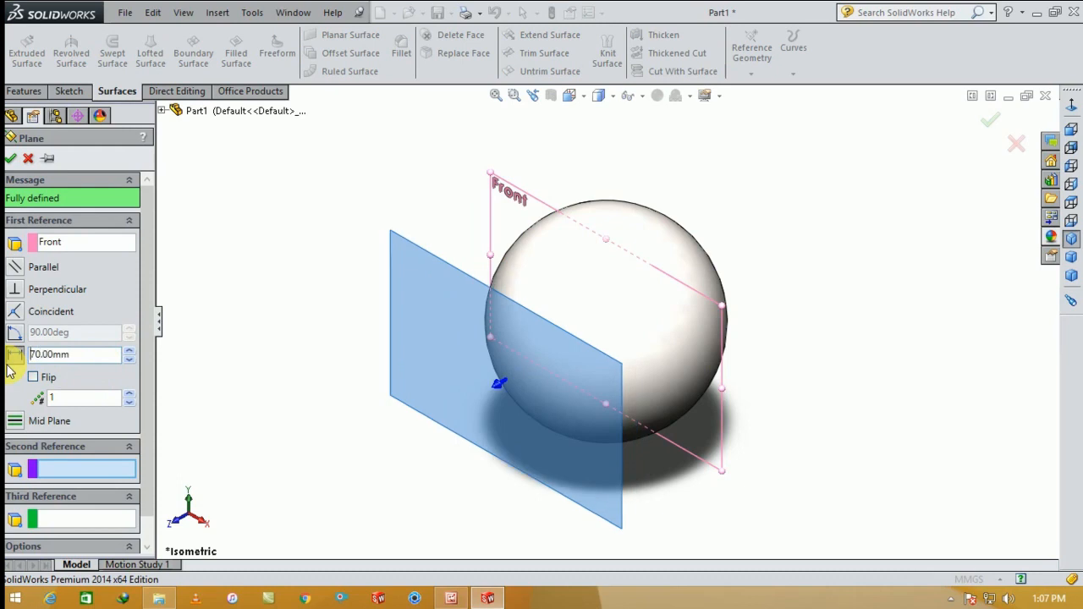
pyautogui.click(12, 163)
# Step: Start a sketch on the new offset plane and draw a circle about 82 mm in diameter centred on the origin
pyautogui.click(414, 329)
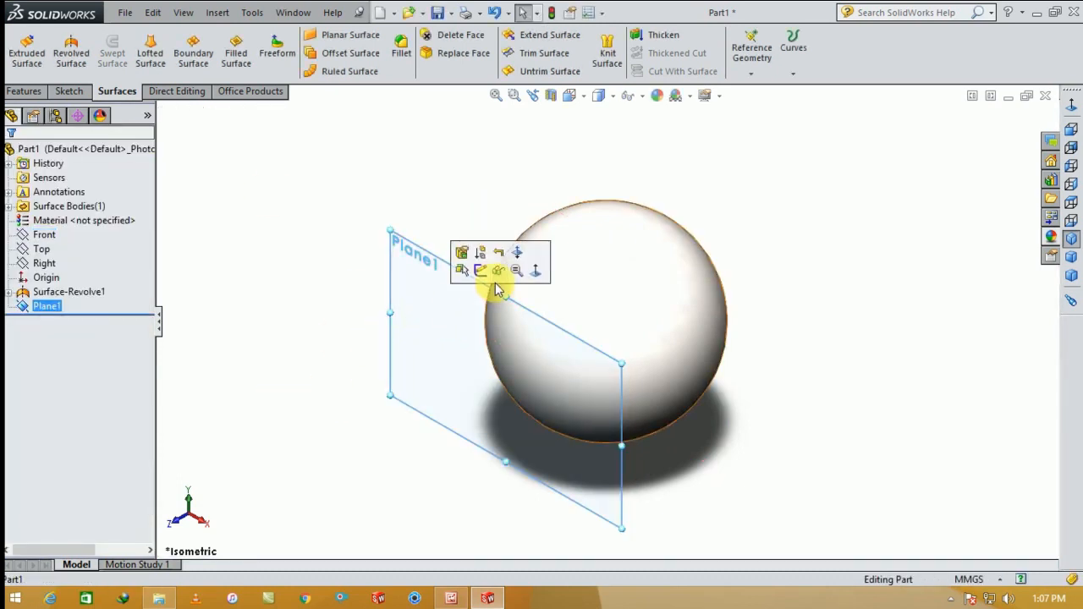
pyautogui.click(481, 271)
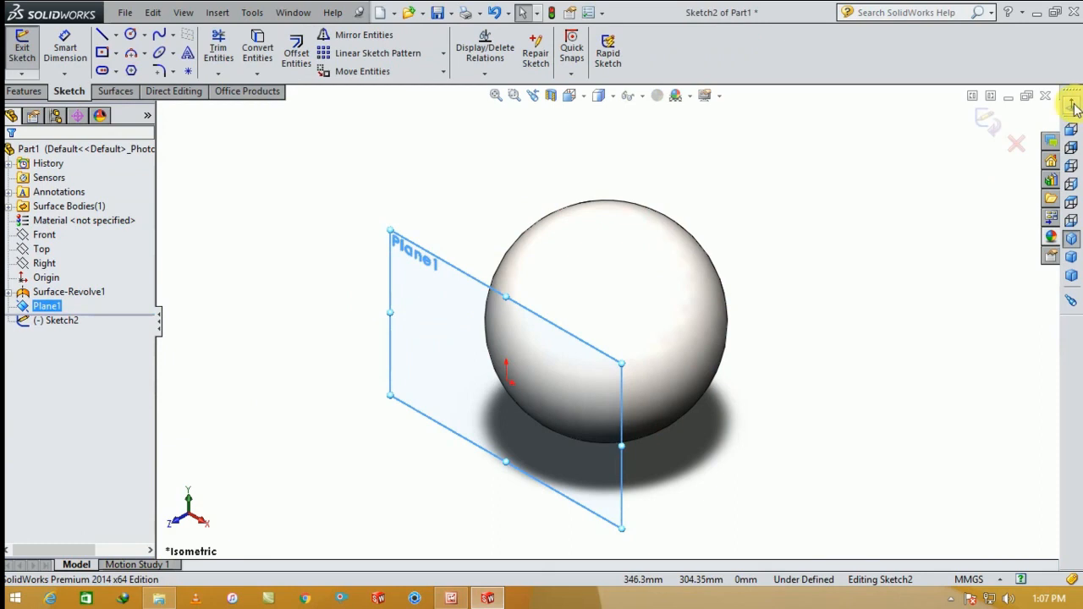
pyautogui.click(1071, 104)
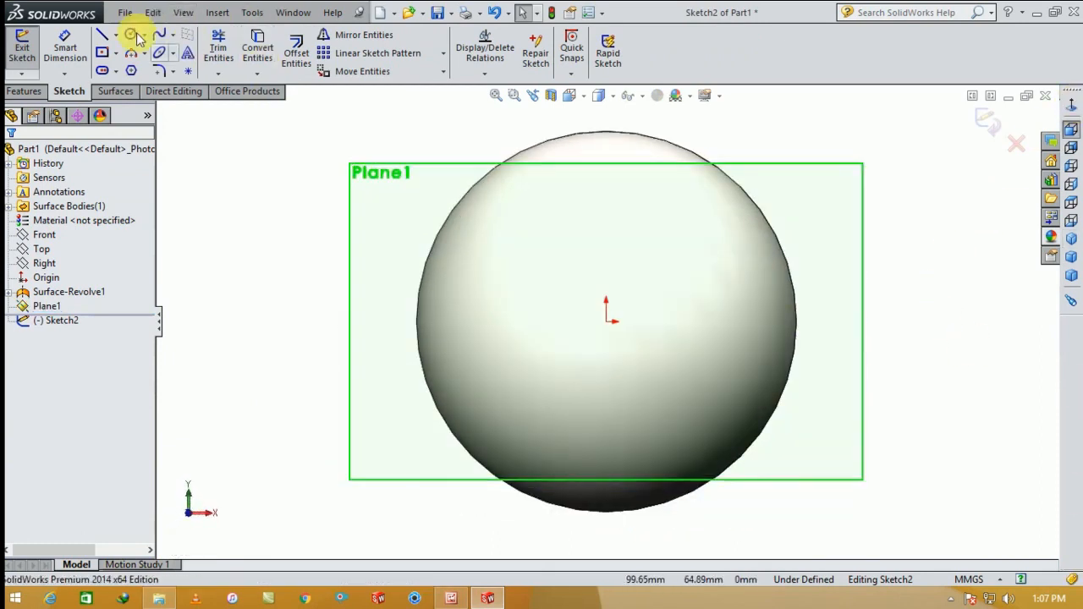
pyautogui.click(130, 36)
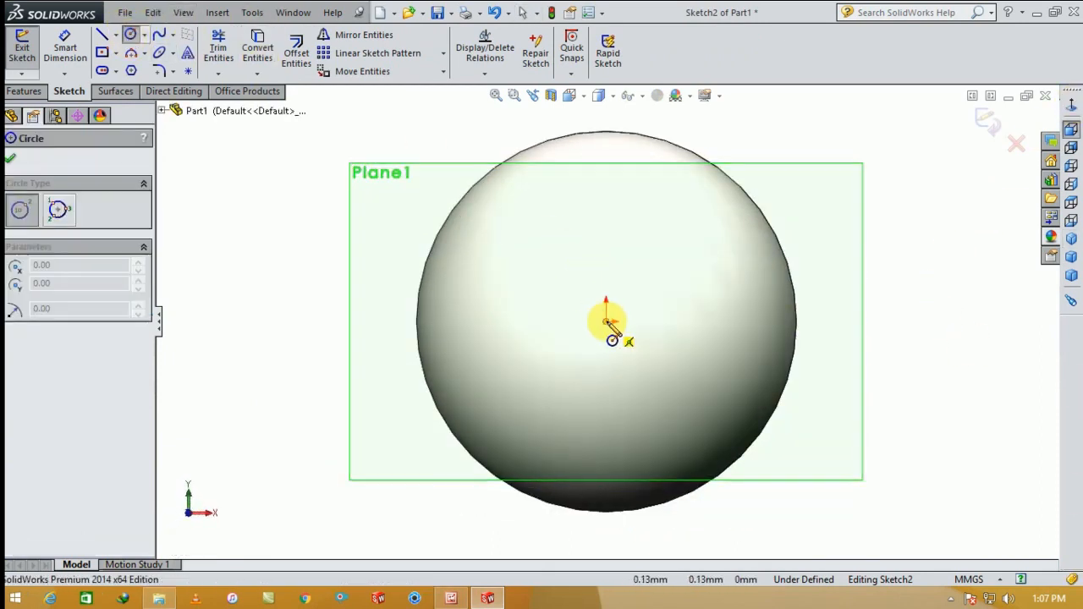
pyautogui.click(607, 320)
pyautogui.click(534, 225)
# Step: Dimension the circle's diameter as 70 mm
pyautogui.click(66, 48)
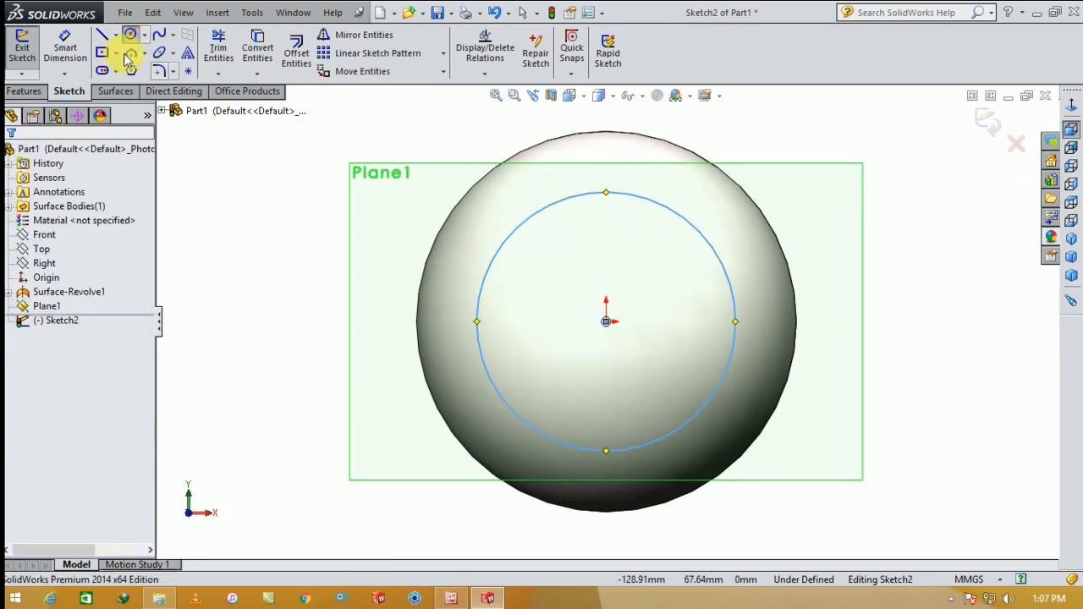
pyautogui.click(502, 242)
pyautogui.click(388, 385)
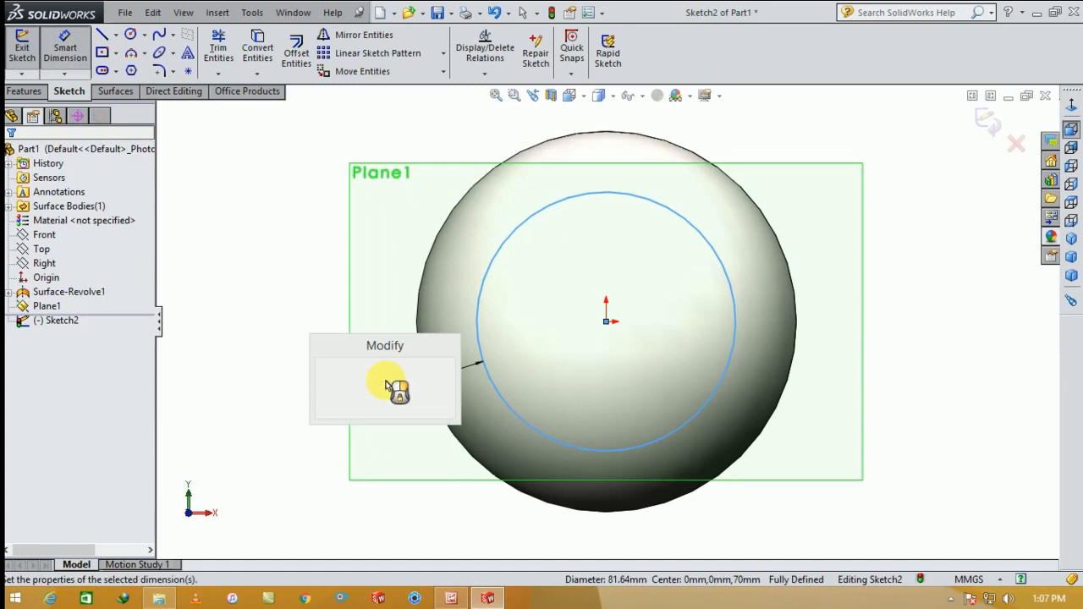
pyautogui.write('70')
pyautogui.press('Return')
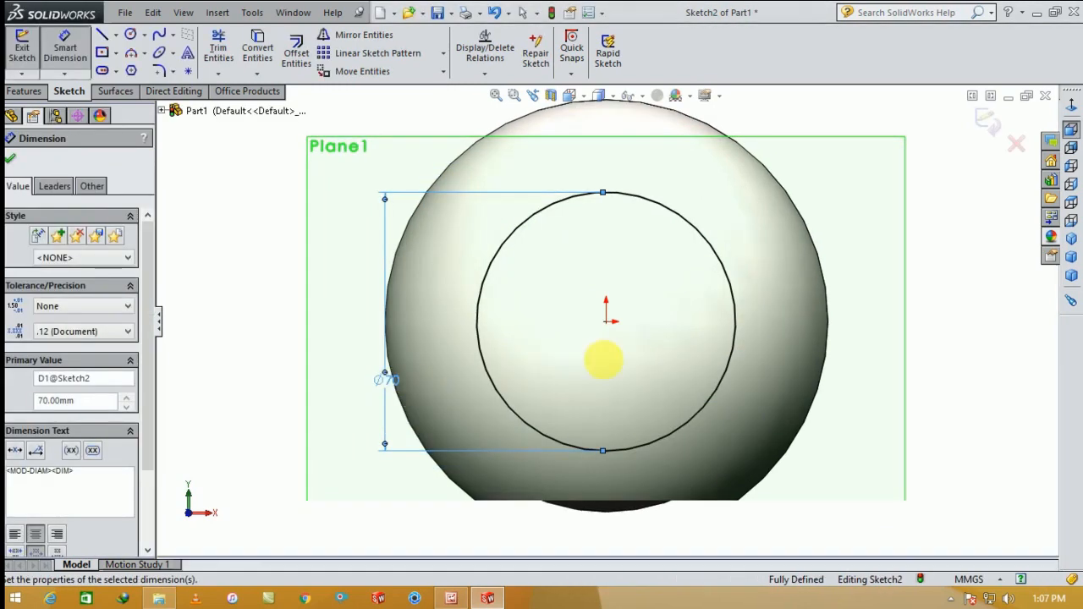
pyautogui.press('Escape')
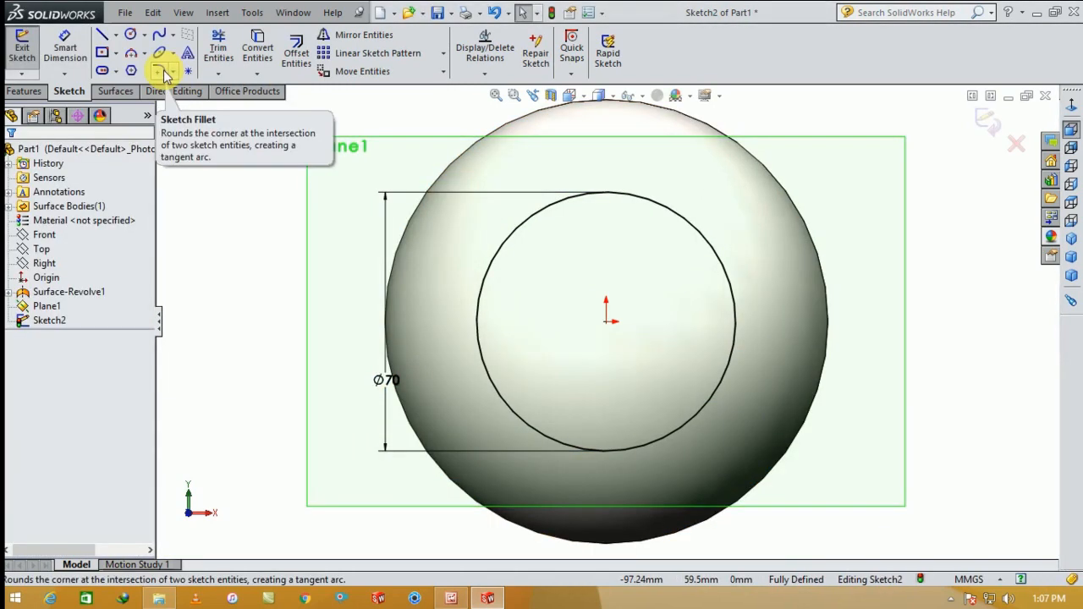
# Step: Draw a six-sided polygon centred on the origin with sides about 23 mm long, and make its lower side horizontal
pyautogui.click(131, 71)
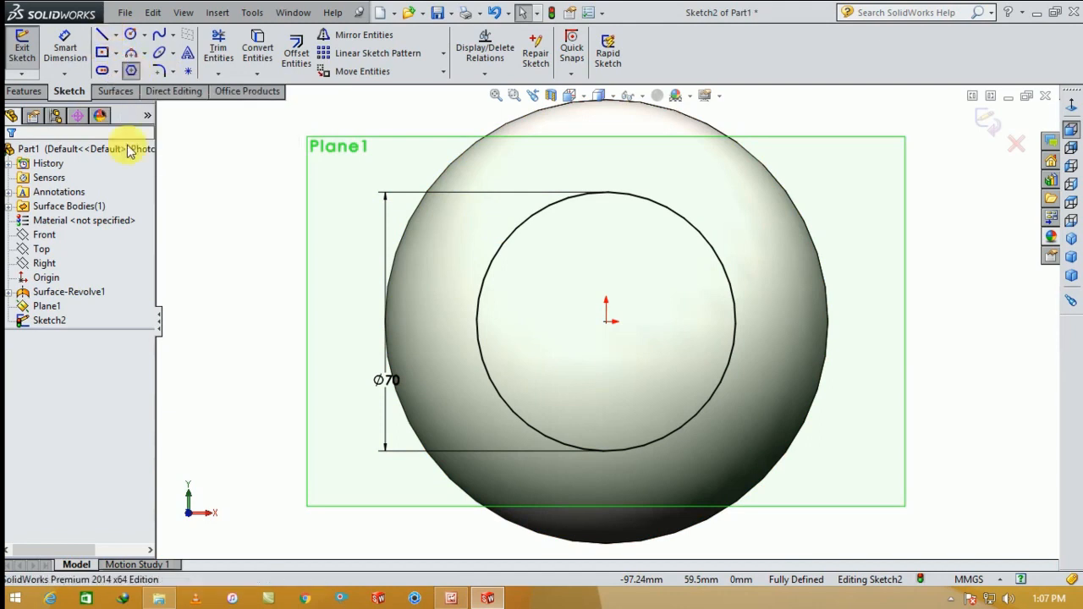
pyautogui.moveTo(606, 322)
pyautogui.mouseDown()
pyautogui.moveTo(645, 285)
pyautogui.moveTo(609, 239)
pyautogui.moveTo(646, 247)
pyautogui.mouseUp()
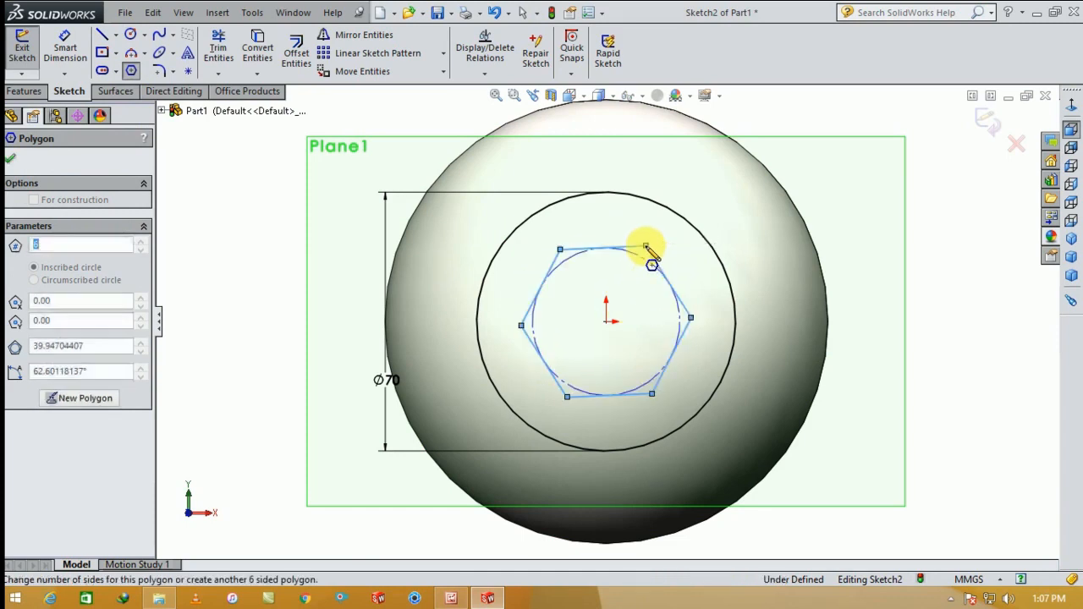
pyautogui.click(633, 398)
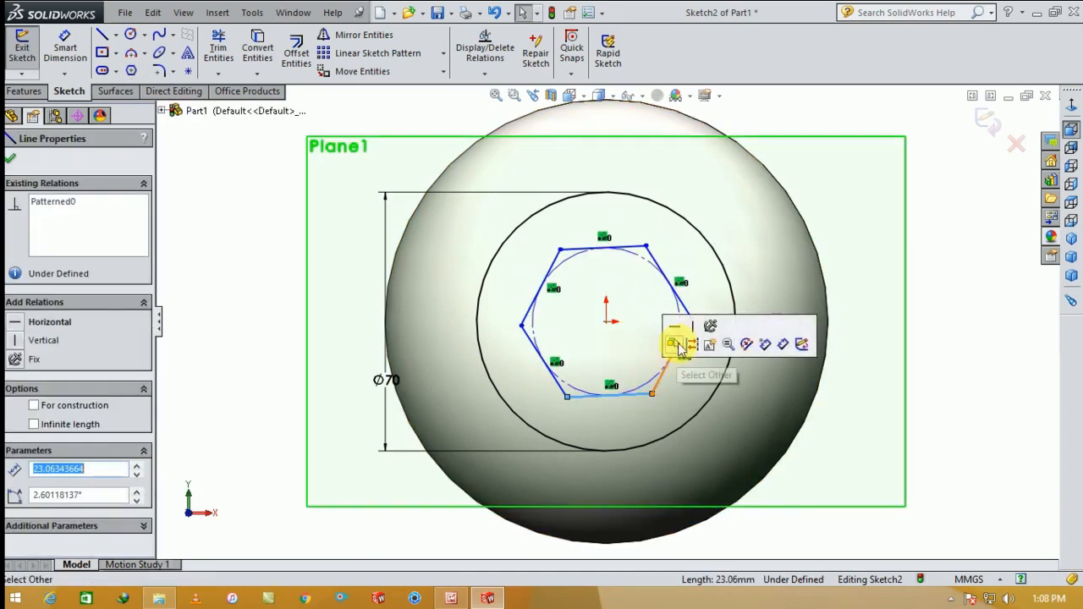
pyautogui.click(677, 330)
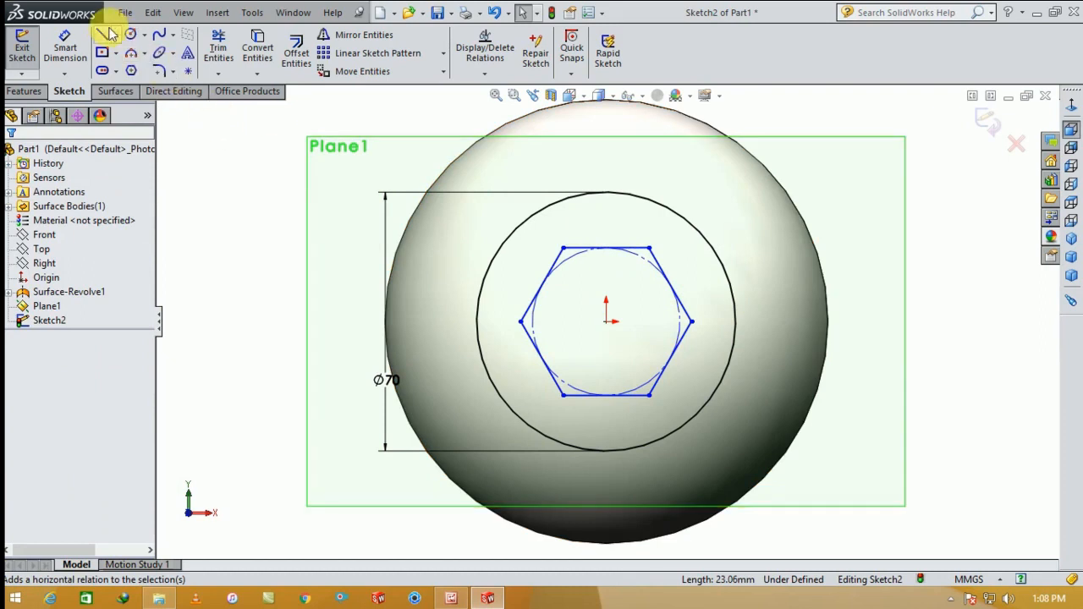
# Step: Dimension the hexagon's lower side as 20 mm
pyautogui.click(65, 44)
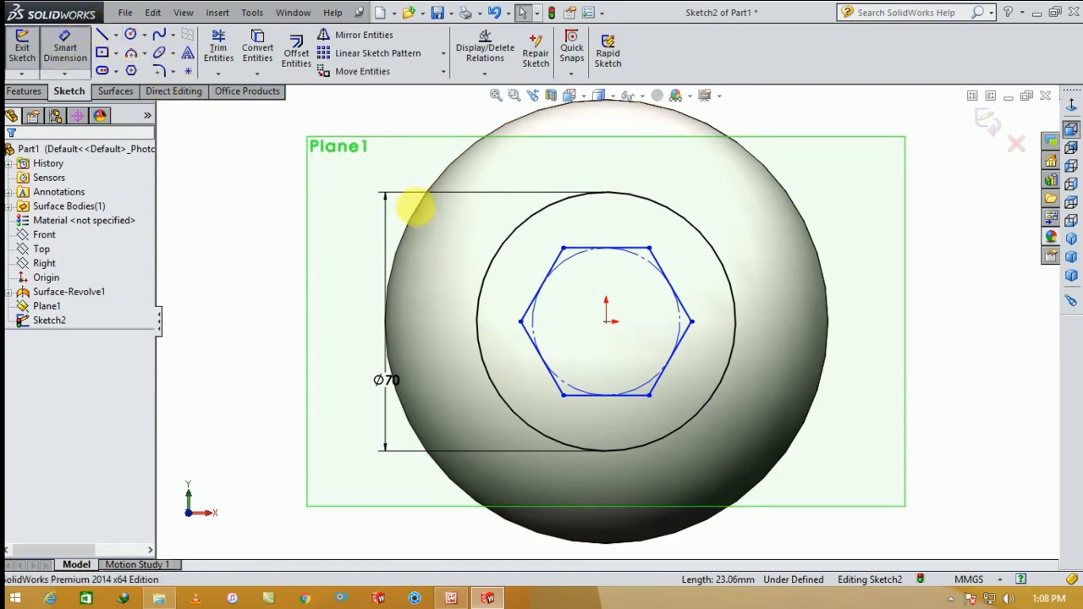
pyautogui.click(608, 400)
pyautogui.click(608, 430)
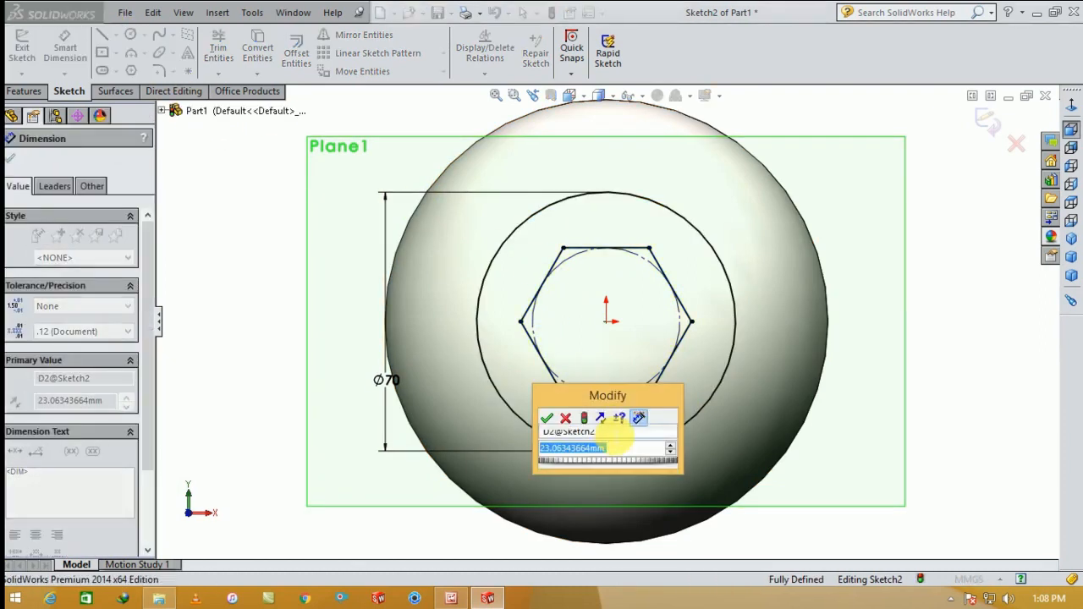
pyautogui.press('Return')
pyautogui.press('Escape')
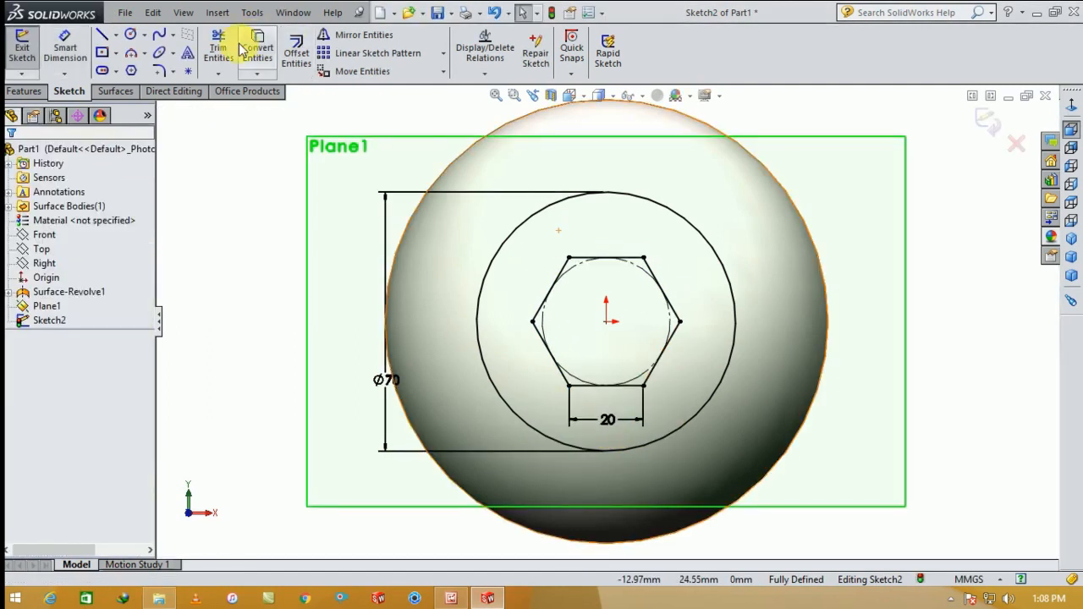
# Step: Offset the whole hexagon outward by 3.5 mm
pyautogui.click(292, 49)
pyautogui.click(623, 258)
pyautogui.write('3')
pyautogui.press('Return')
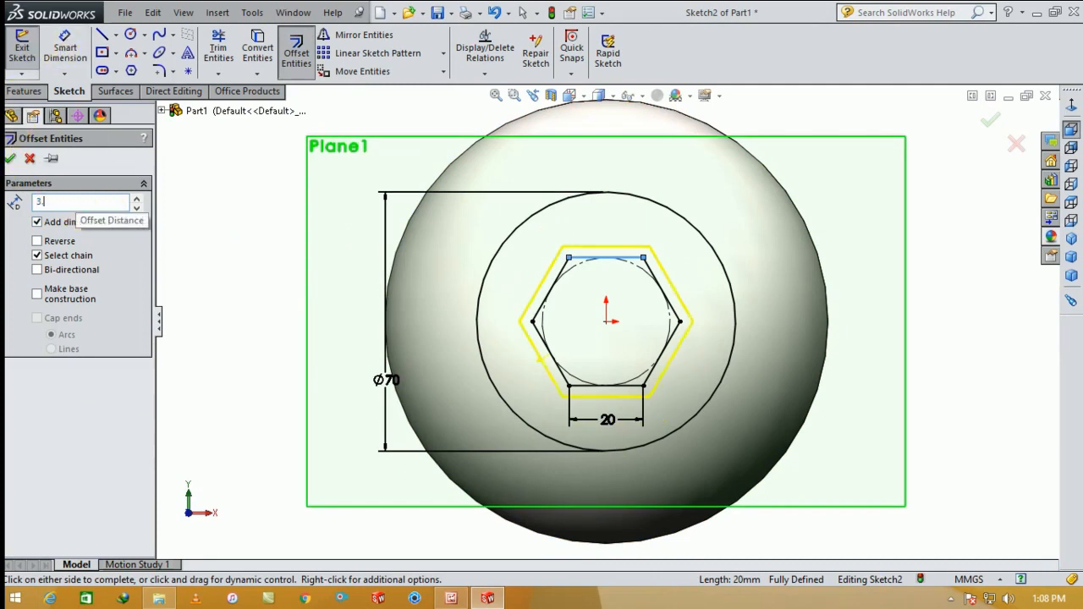
pyautogui.click(10, 158)
# Step: Draw a line about 26 mm long from the outer hexagon's upper-left corner up past the 70 mm circle
pyautogui.scroll(-2, 653, 279)
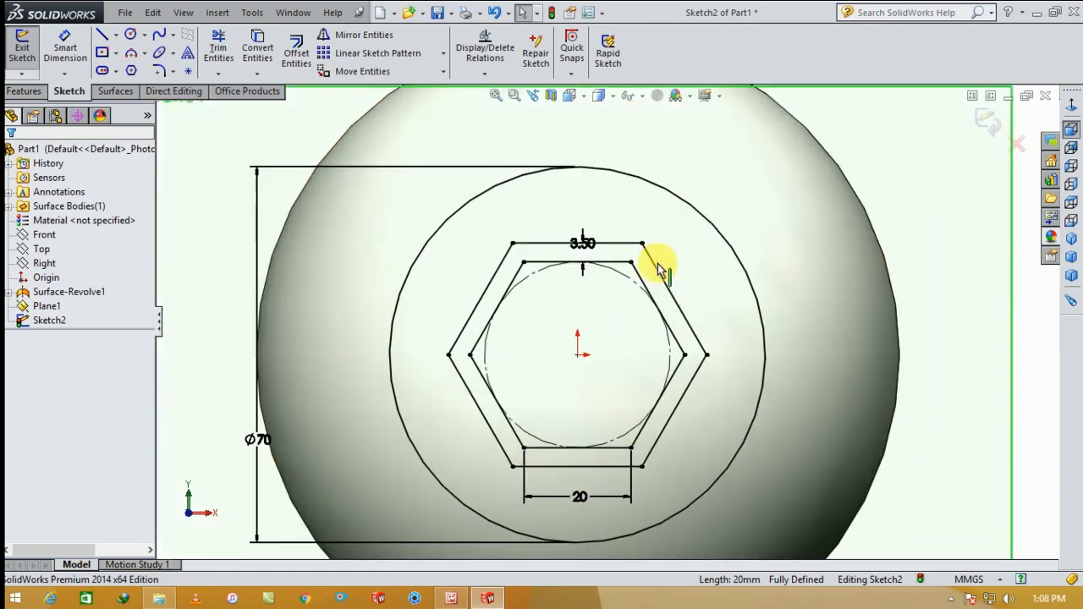
pyautogui.click(103, 34)
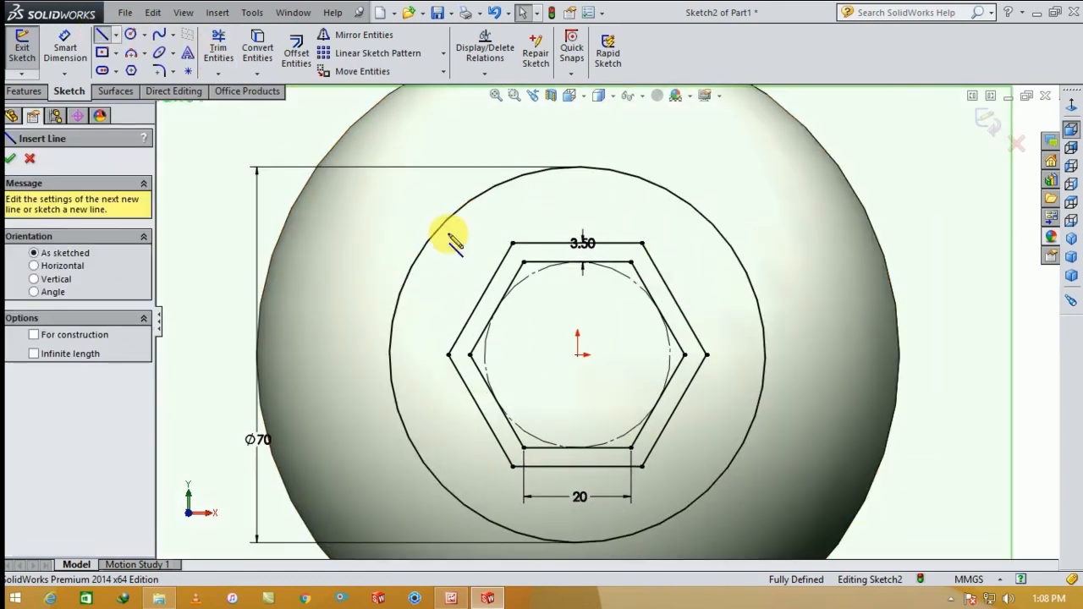
pyautogui.click(512, 243)
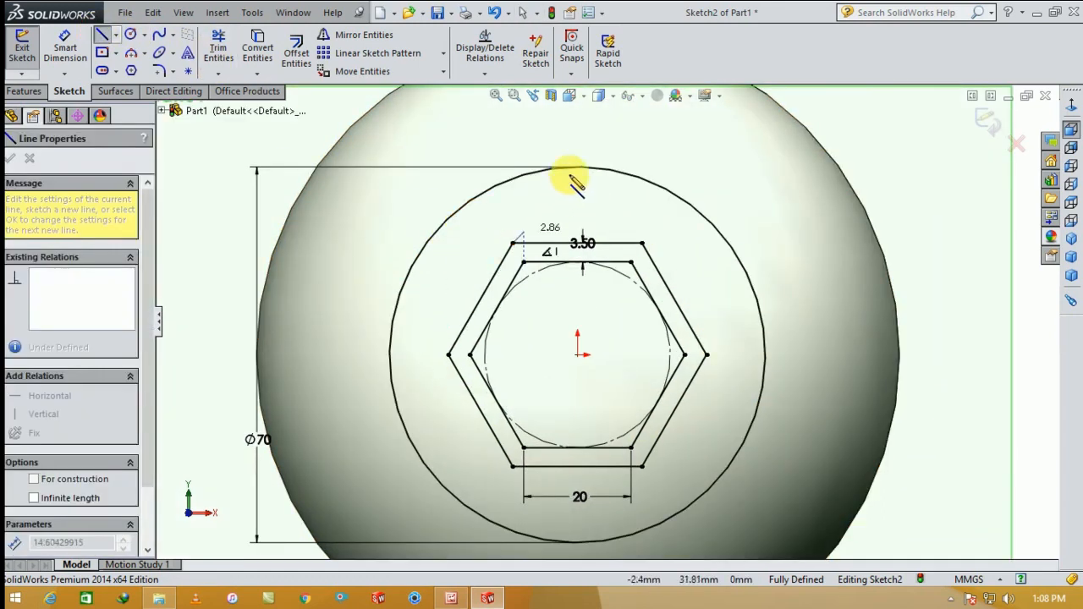
pyautogui.click(595, 129)
pyautogui.press('Escape')
pyautogui.press('Escape')
# Step: Make the new line collinear with the outer hexagon's upper-left side
pyautogui.click(558, 181)
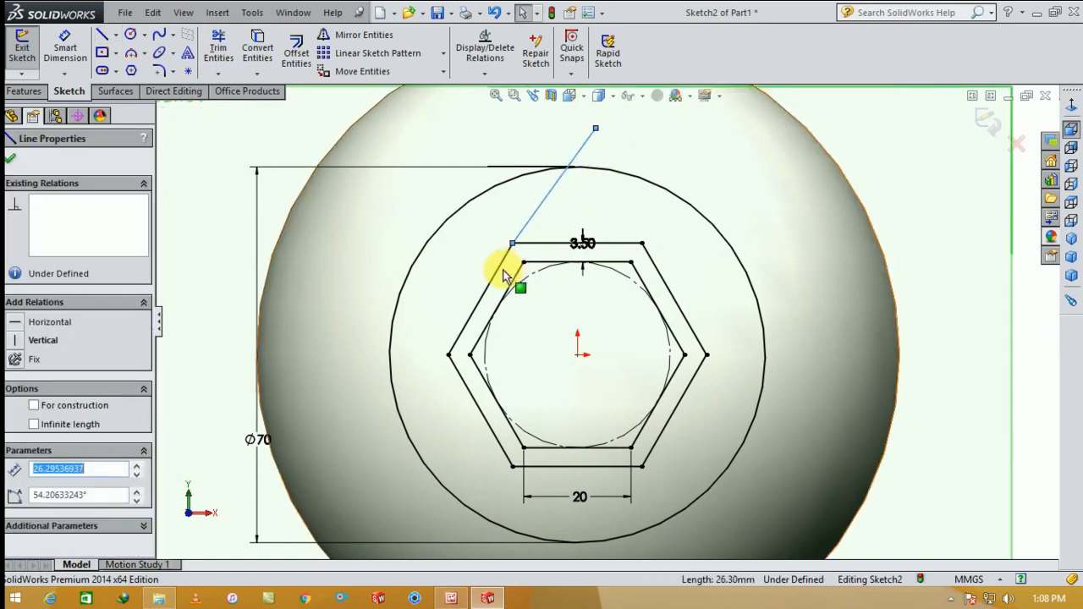
pyautogui.keyDown('ctrl'); pyautogui.click(500, 265); pyautogui.keyUp('ctrl')
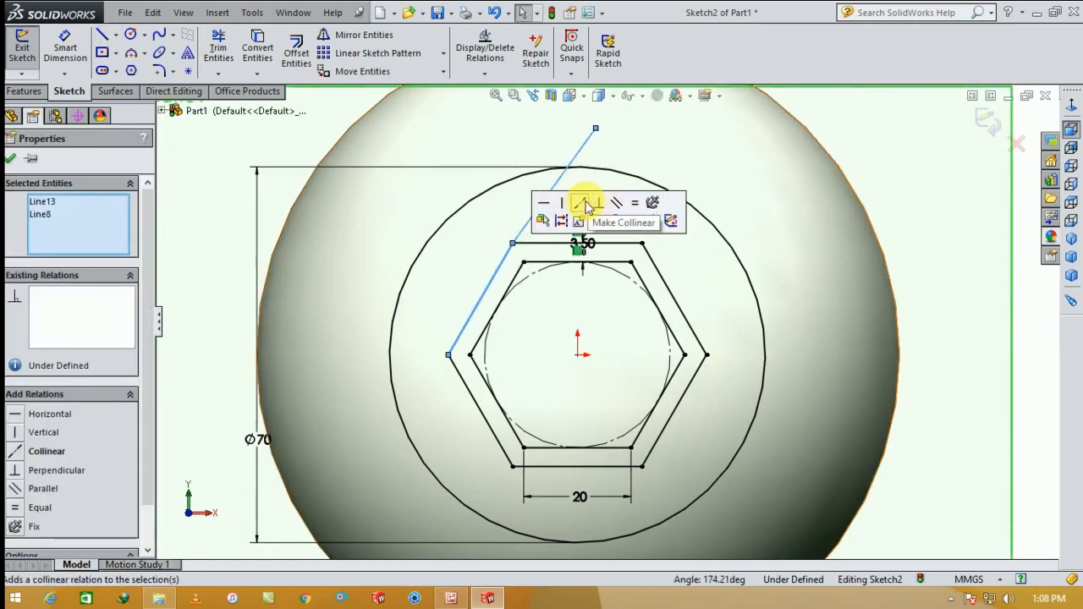
pyautogui.click(580, 202)
pyautogui.press('Escape')
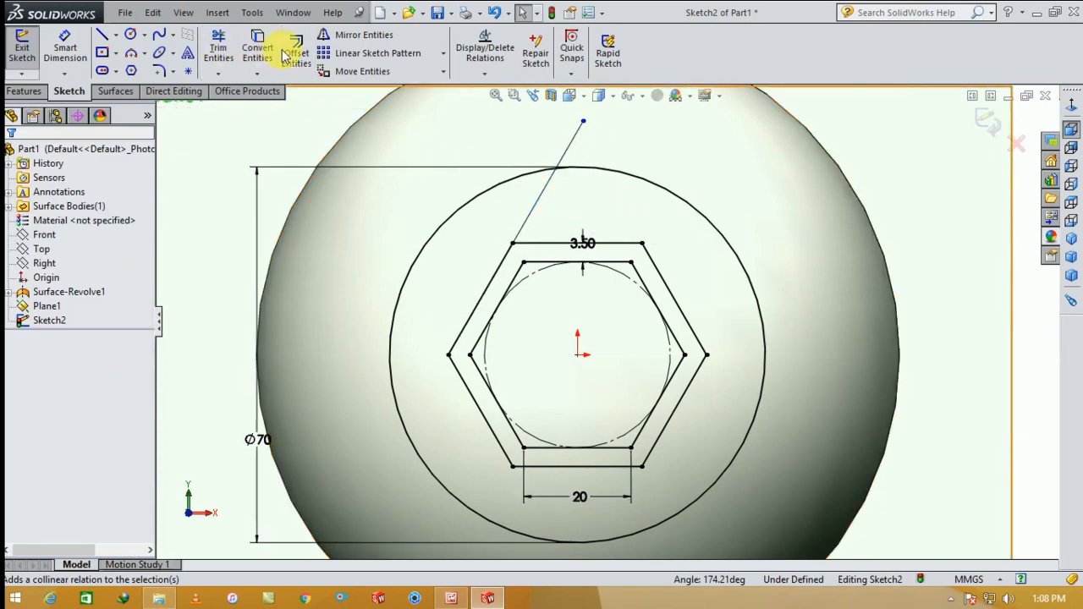
# Step: Offset the slanted line above the outer hexagon by 3.5 mm to its right-hand side
pyautogui.click(288, 53)
pyautogui.click(536, 205)
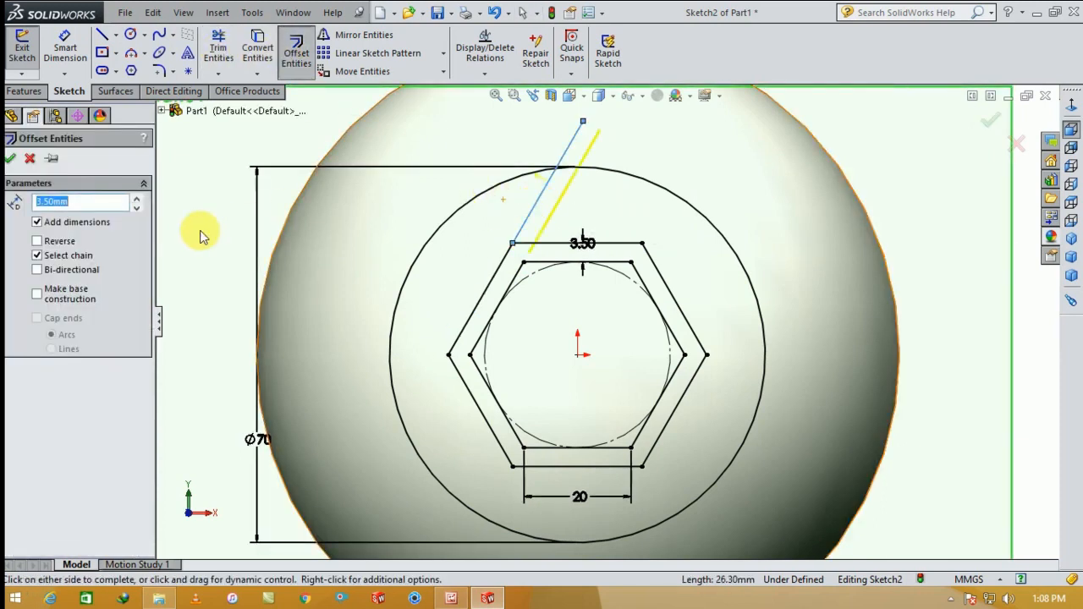
pyautogui.click(12, 161)
pyautogui.scroll(-2, 541, 249)
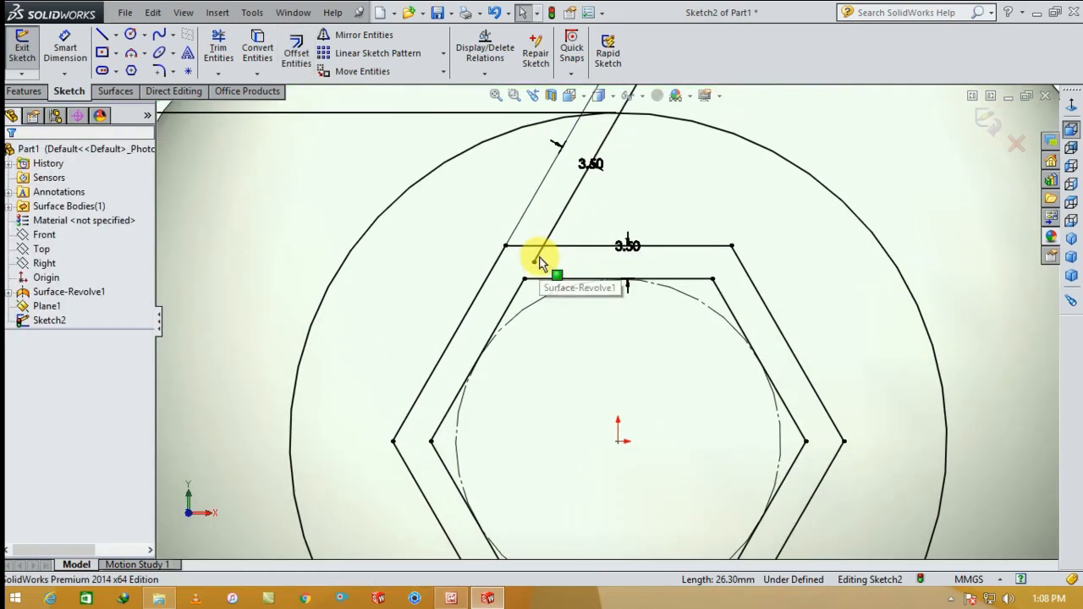
pyautogui.click(535, 265)
pyautogui.keyDown('ctrl'); pyautogui.click(524, 281); pyautogui.keyUp('ctrl')
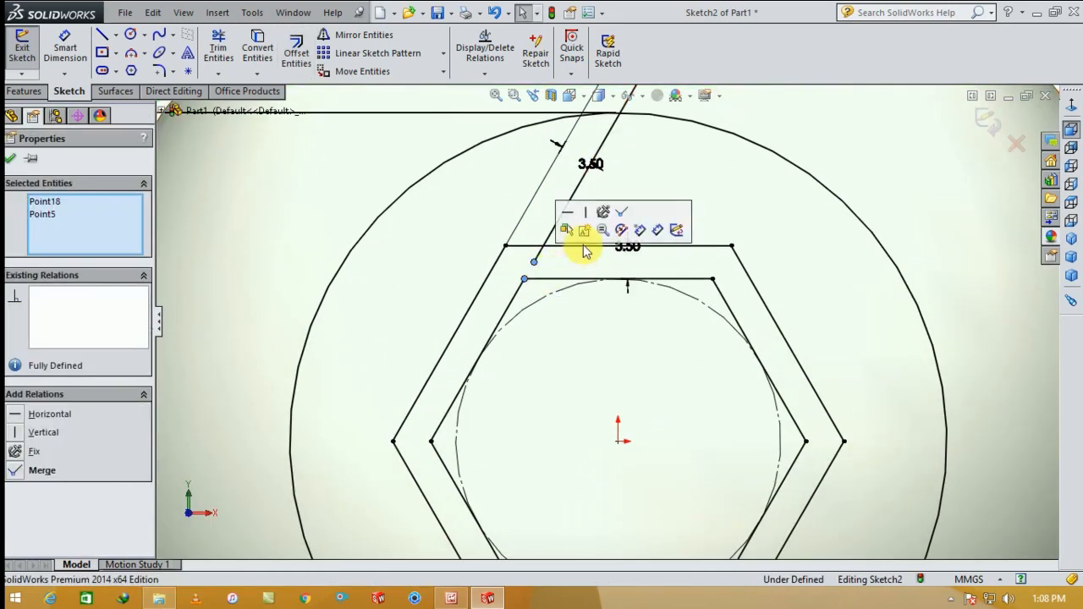
pyautogui.click(605, 220)
pyautogui.press('Escape')
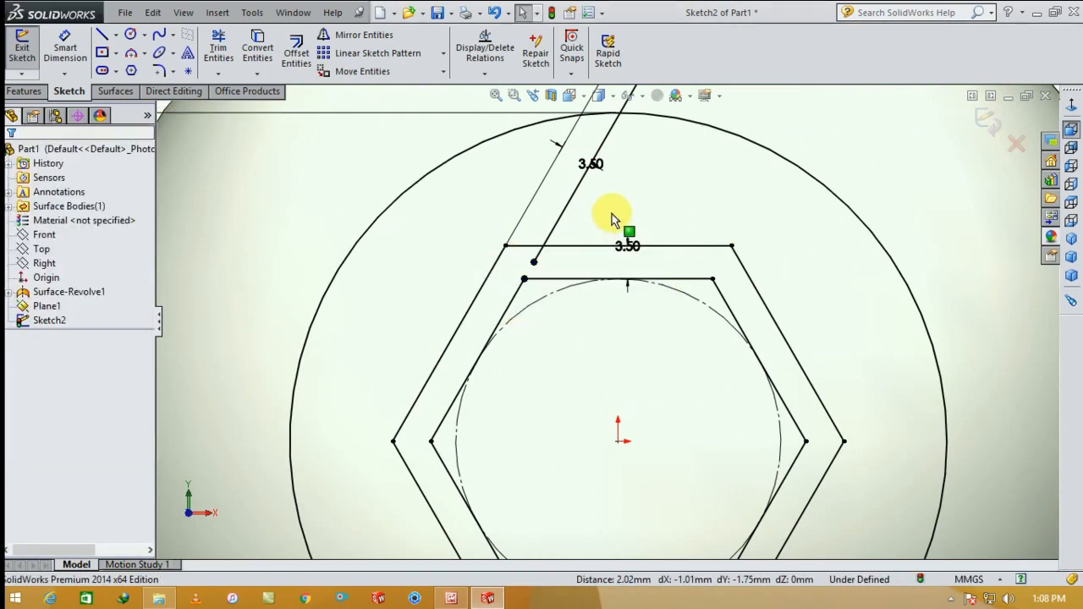
# Step: Extend the lower end of the offset slanted line to the inner hexagon's upper-left corner
pyautogui.click(218, 73)
pyautogui.click(244, 105)
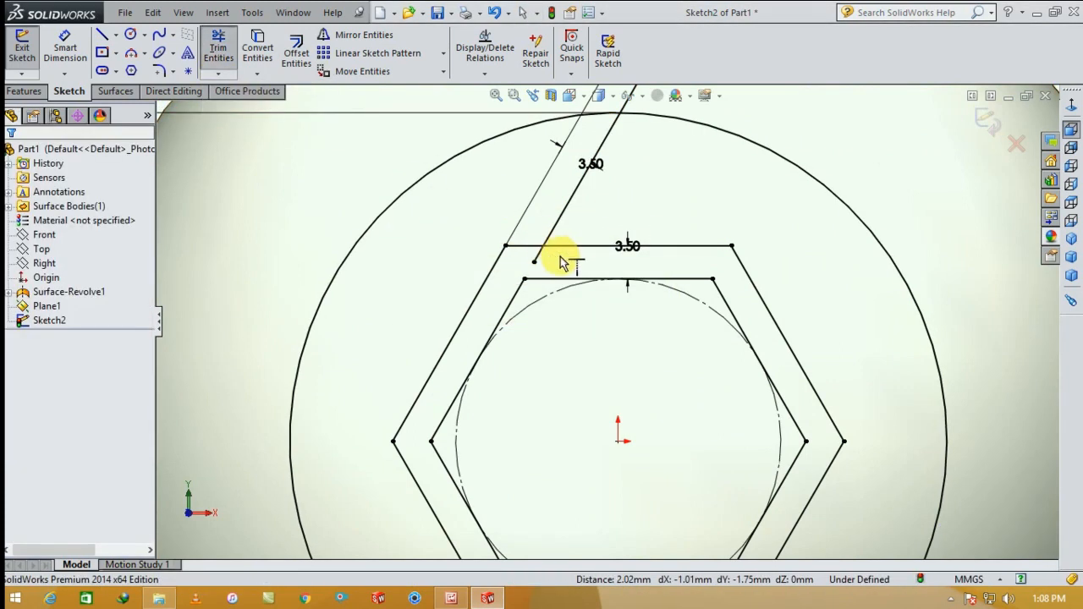
pyautogui.click(544, 261)
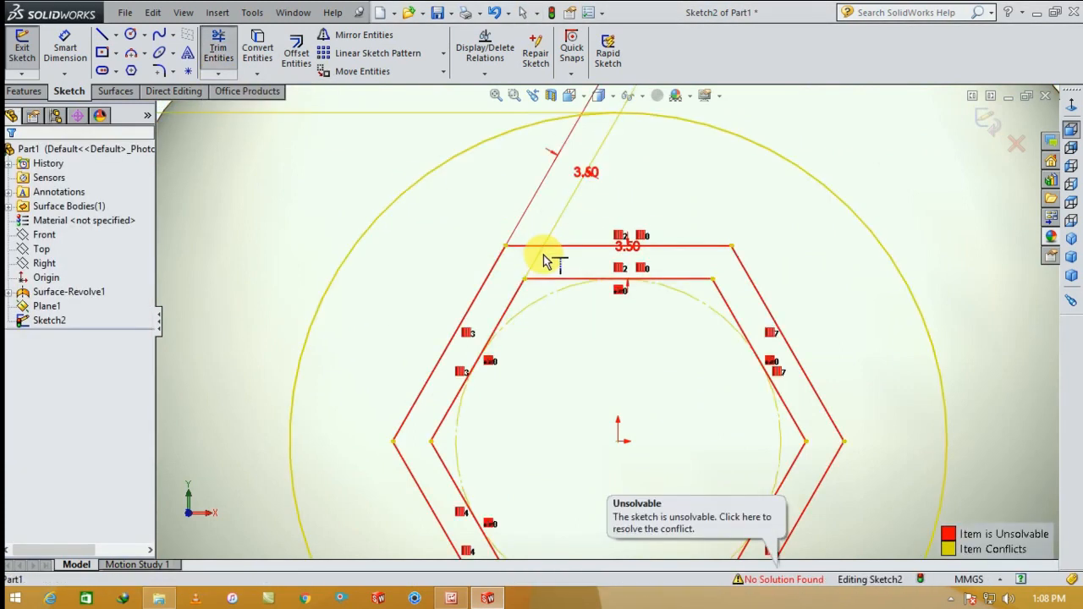
# Step: Trim the ends of both slanted lines that stick out beyond the 70 mm circle
pyautogui.scroll(5, 584, 274)
pyautogui.click(216, 52)
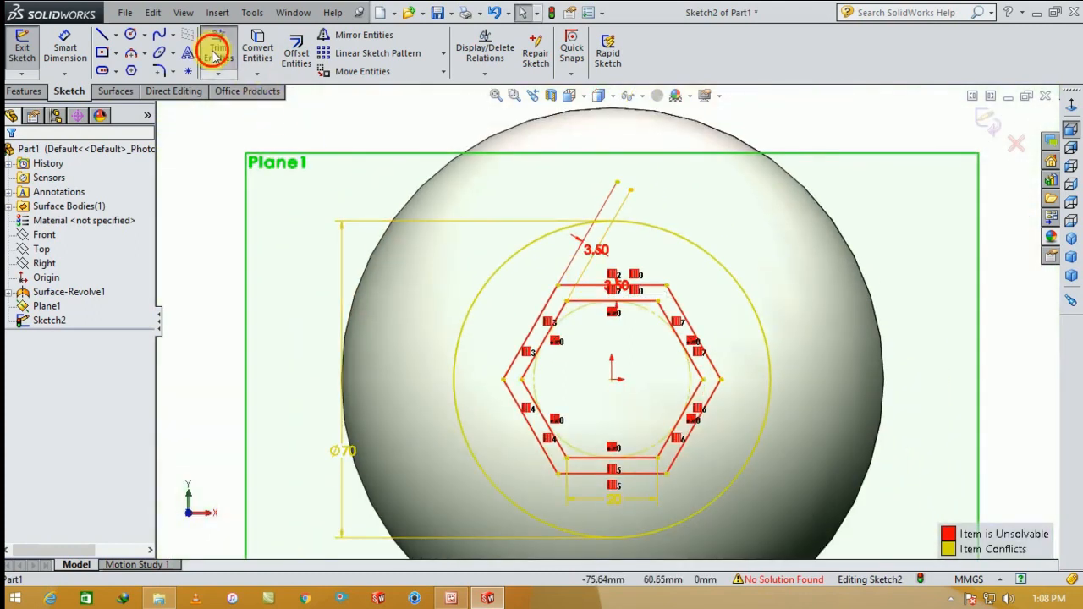
pyautogui.scroll(-2, 581, 225)
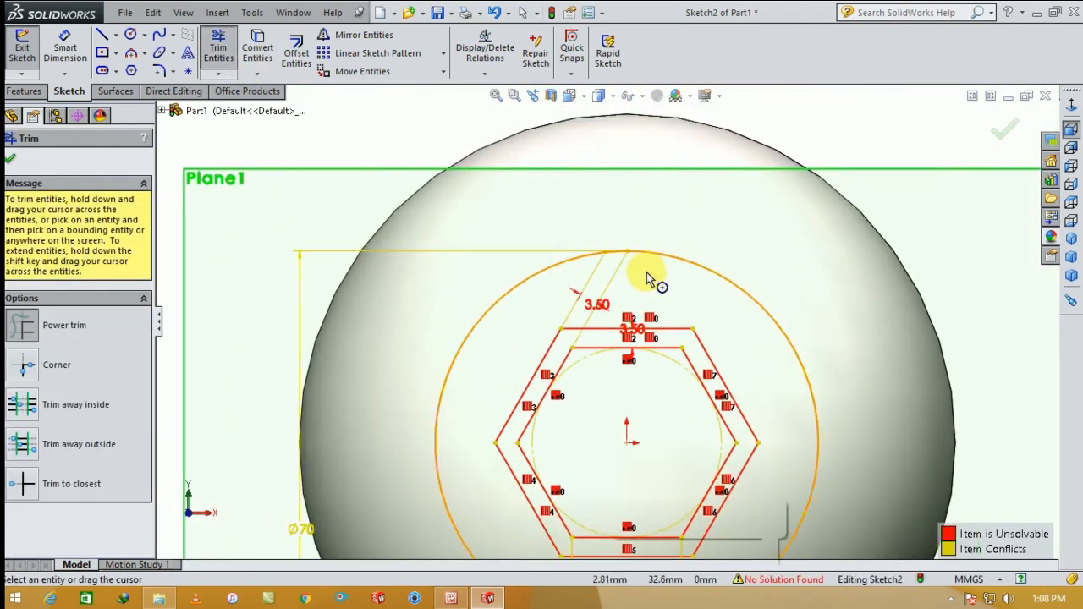
pyautogui.scroll(-2, 630, 288)
# Step: Trim the outer hexagon's upper side between the two slanted lines and the offset line's stub between the hexagons
pyautogui.scroll(-2, 552, 406)
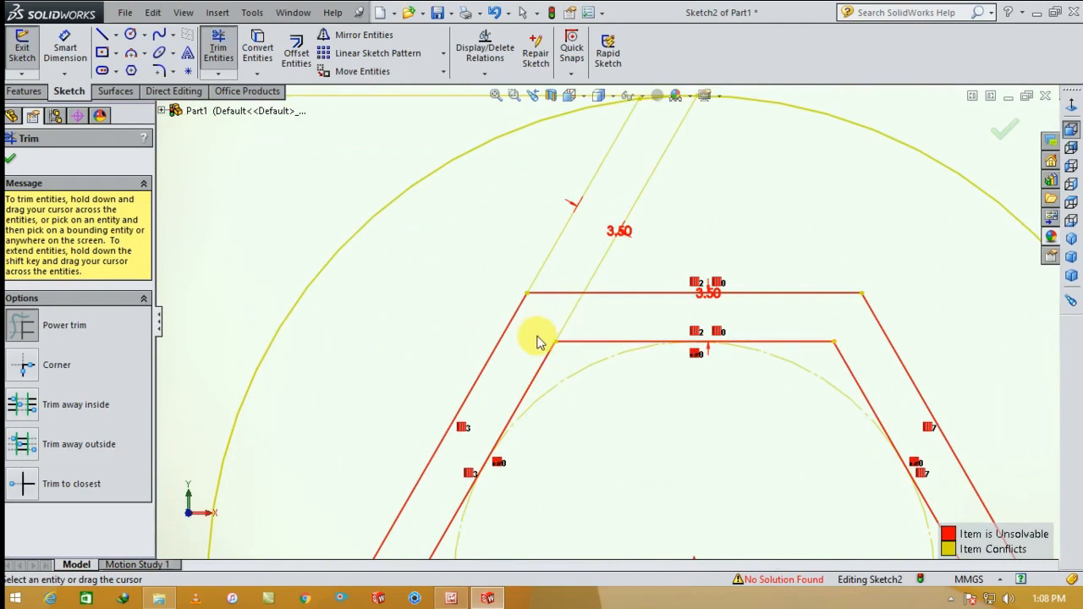
pyautogui.moveTo(544, 332); pyautogui.dragTo(564, 290)
pyautogui.scroll(3, 592, 317)
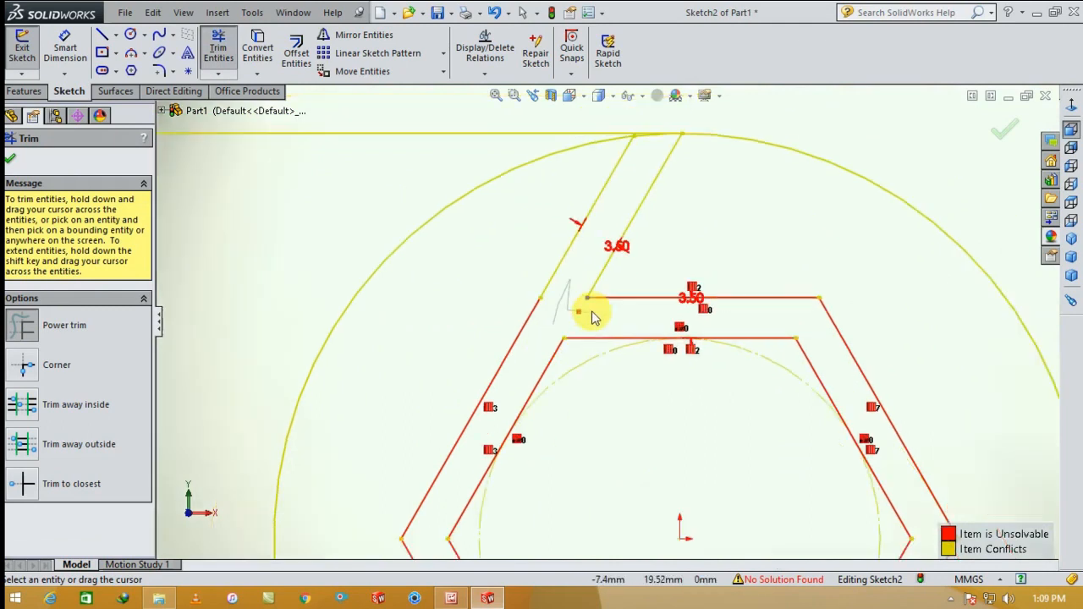
pyautogui.scroll(3, 688, 351)
pyautogui.scroll(-3, 657, 369)
pyautogui.scroll(1, 651, 395)
pyautogui.scroll(3, 643, 405)
pyautogui.scroll(-1, 592, 385)
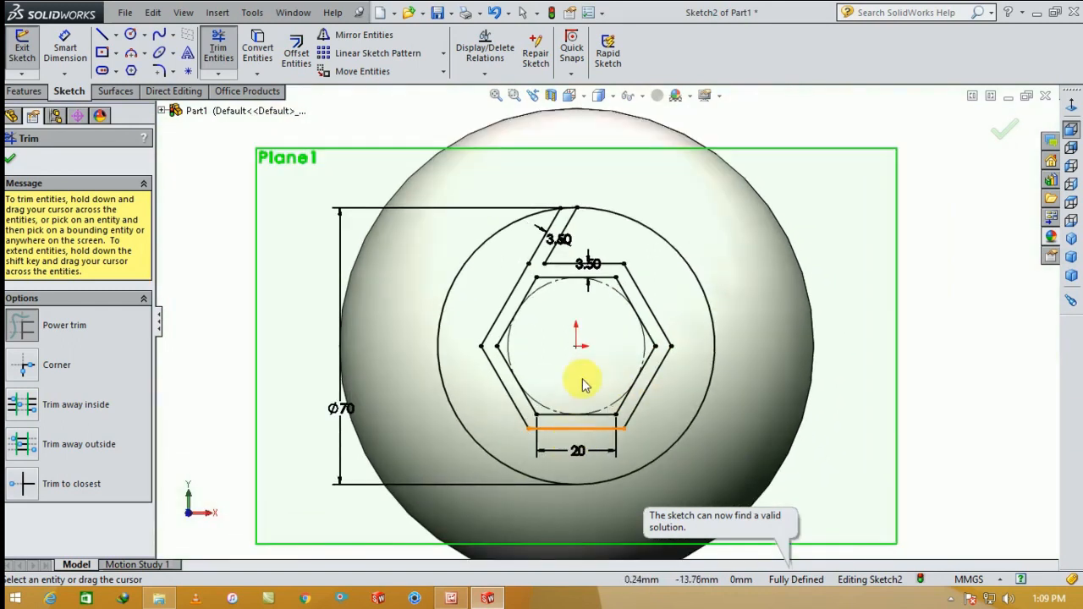
pyautogui.press('Escape')
# Step: Circular-pattern the two slanted lines around the origin with 6 equally spaced instances over 360 degrees
pyautogui.click(443, 52)
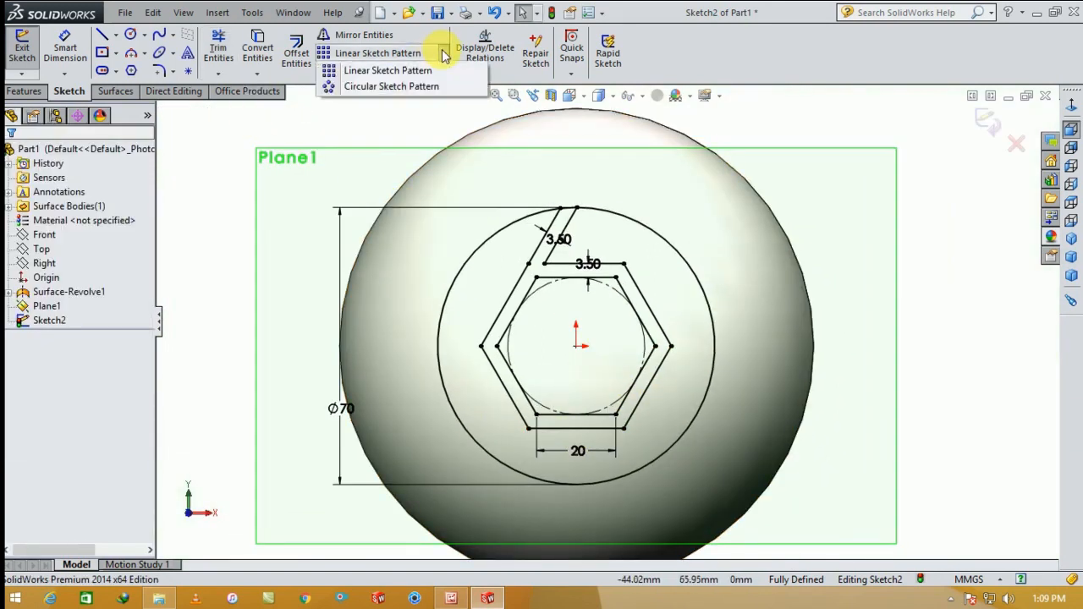
pyautogui.click(411, 88)
pyautogui.click(89, 495)
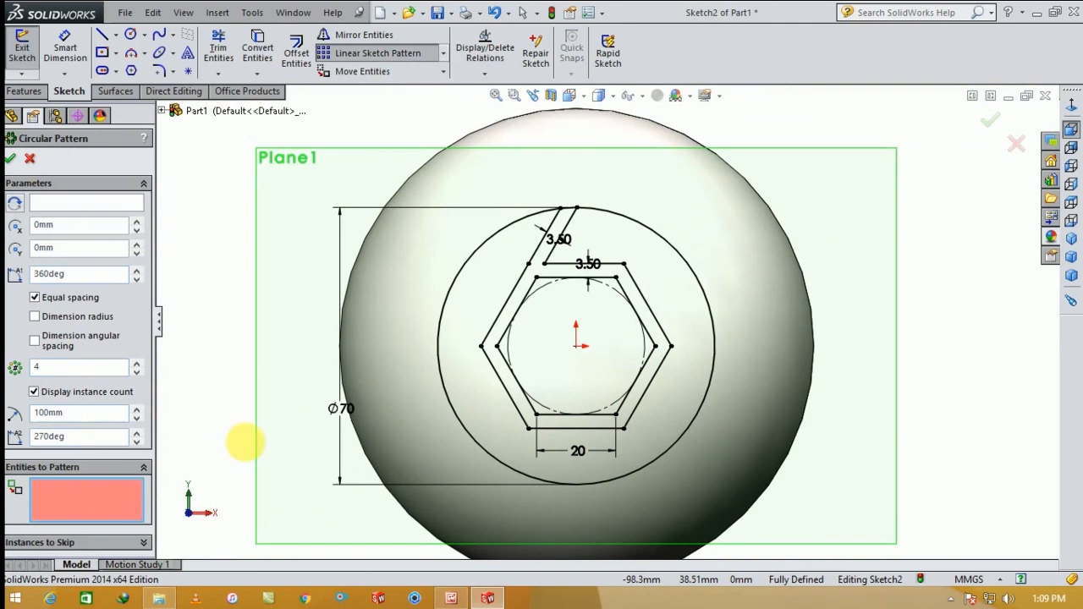
pyautogui.click(550, 222)
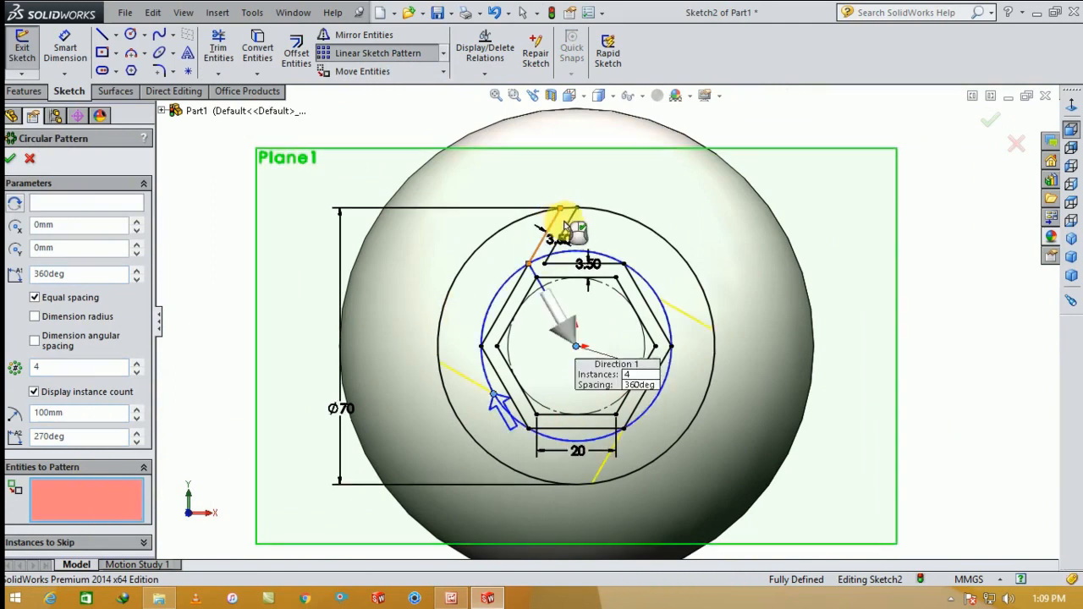
pyautogui.click(569, 215)
pyautogui.click(100, 205)
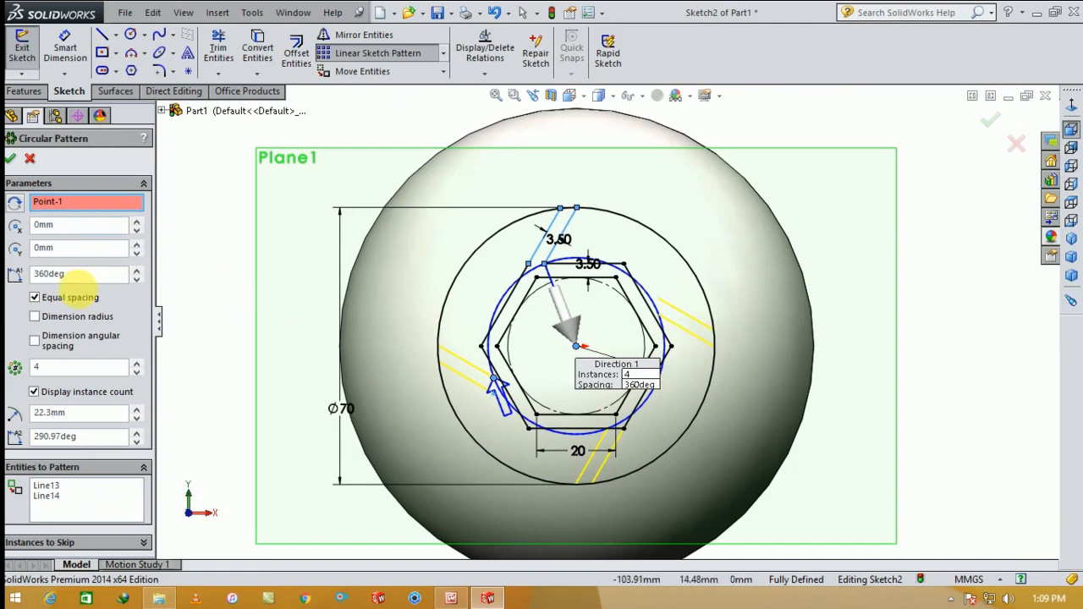
pyautogui.doubleClick(63, 370)
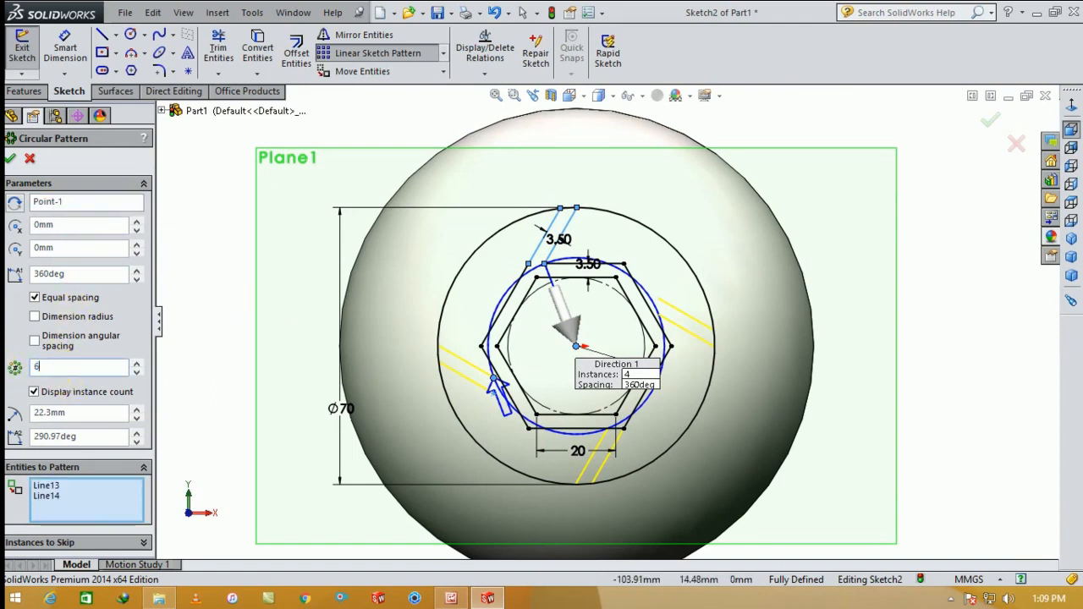
pyautogui.click(9, 160)
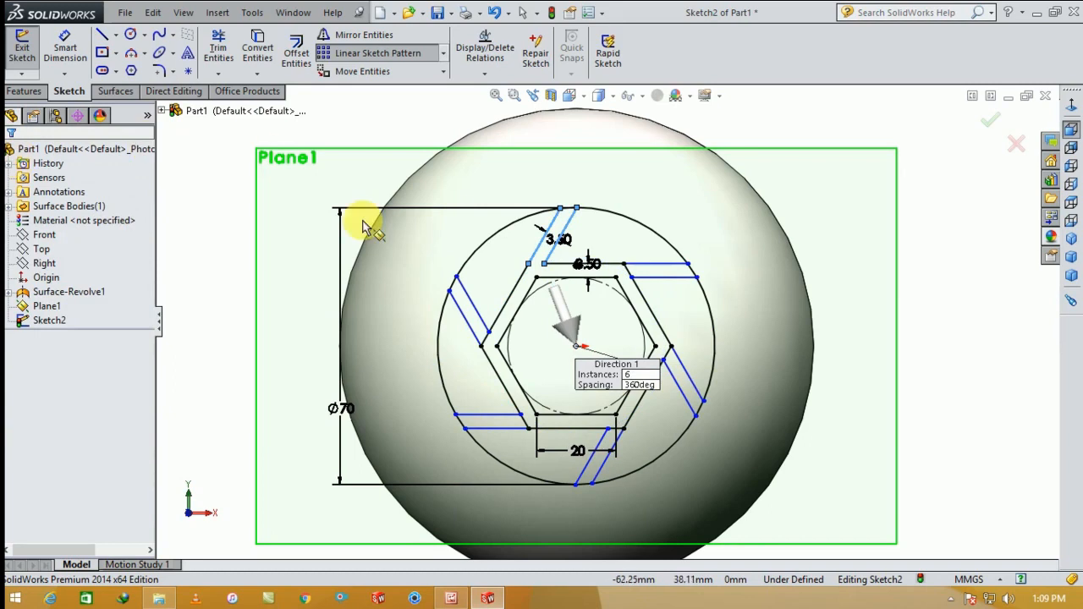
# Step: Trim the outer hexagon's short segments between the arm lines at its upper-right, right and lower-right corners
pyautogui.click(218, 49)
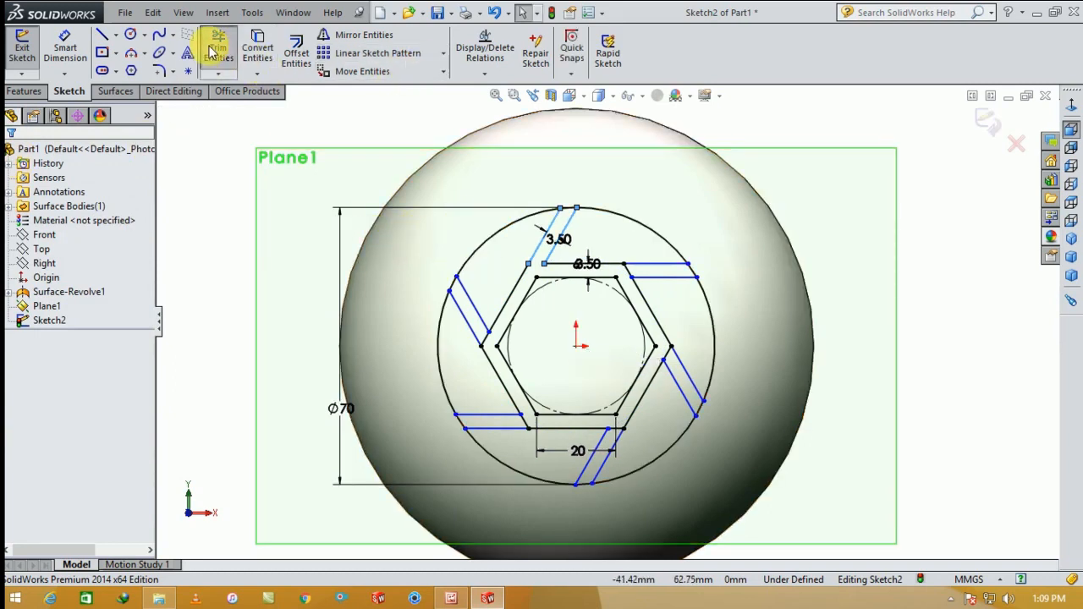
pyautogui.scroll(-3, 630, 275)
pyautogui.moveTo(670, 259)
pyautogui.mouseDown()
pyautogui.moveTo(634, 255)
pyautogui.moveTo(725, 416)
pyautogui.moveTo(715, 406)
pyautogui.mouseUp()
pyautogui.scroll(4, 677, 434)
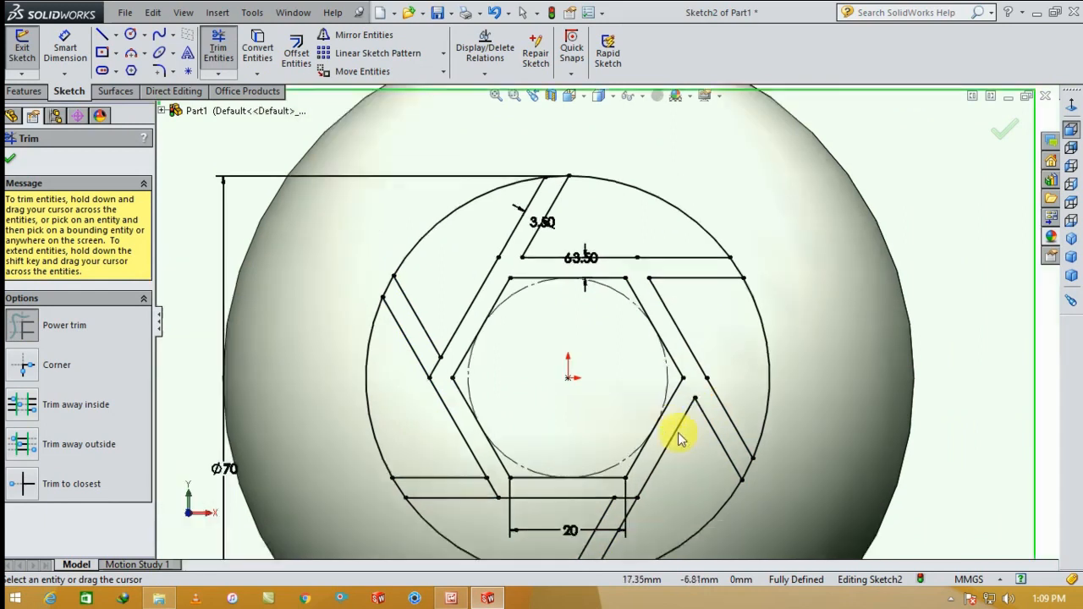
pyautogui.scroll(-5, 643, 373)
pyautogui.moveTo(636, 363); pyautogui.dragTo(628, 370)
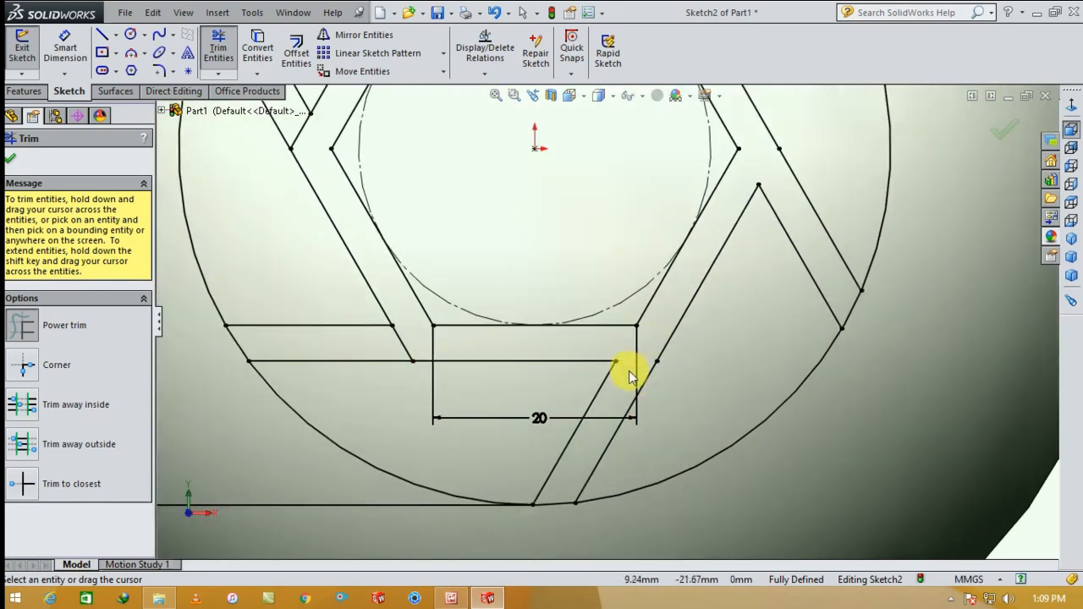
# Step: Try trimming the outer hexagon's short segment between the arm lines at the left corner, and undo that trim
pyautogui.scroll(1, 601, 338)
pyautogui.moveTo(355, 175)
pyautogui.mouseDown()
pyautogui.moveTo(442, 218)
pyautogui.moveTo(592, 355)
pyautogui.mouseUp()
pyautogui.scroll(3, 597, 358)
pyautogui.scroll(-2, 569, 281)
pyautogui.scroll(-1, 569, 280)
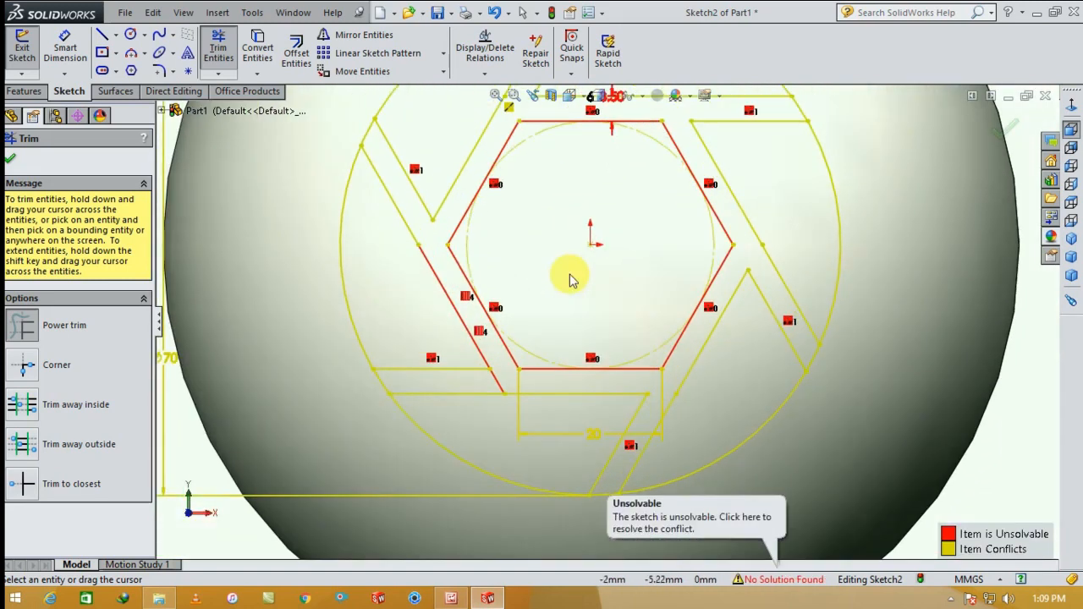
pyautogui.press('Escape')
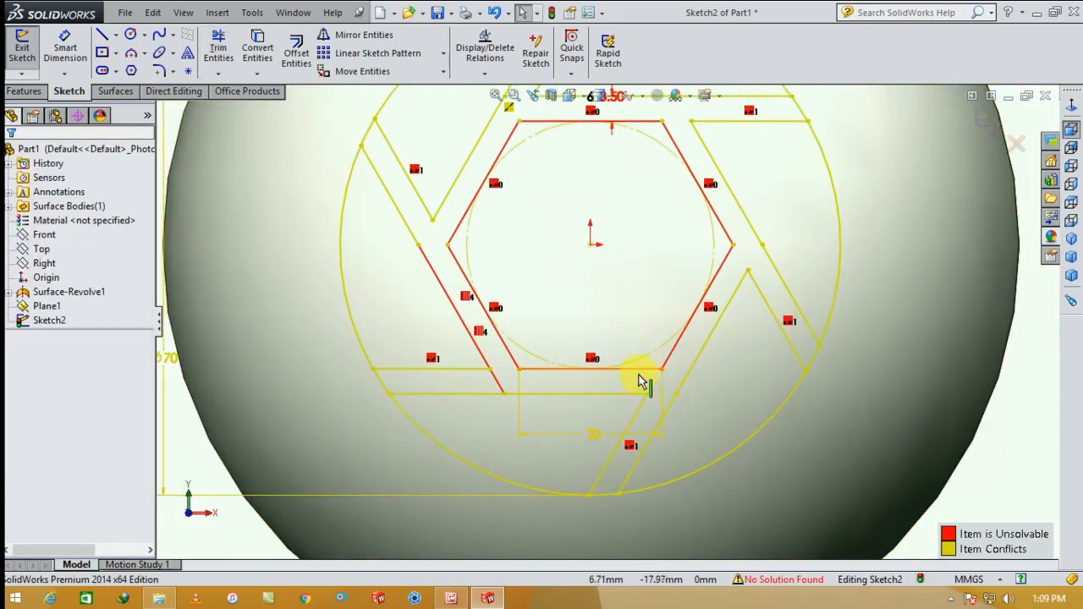
pyautogui.hotkey('ctrl', 'z')
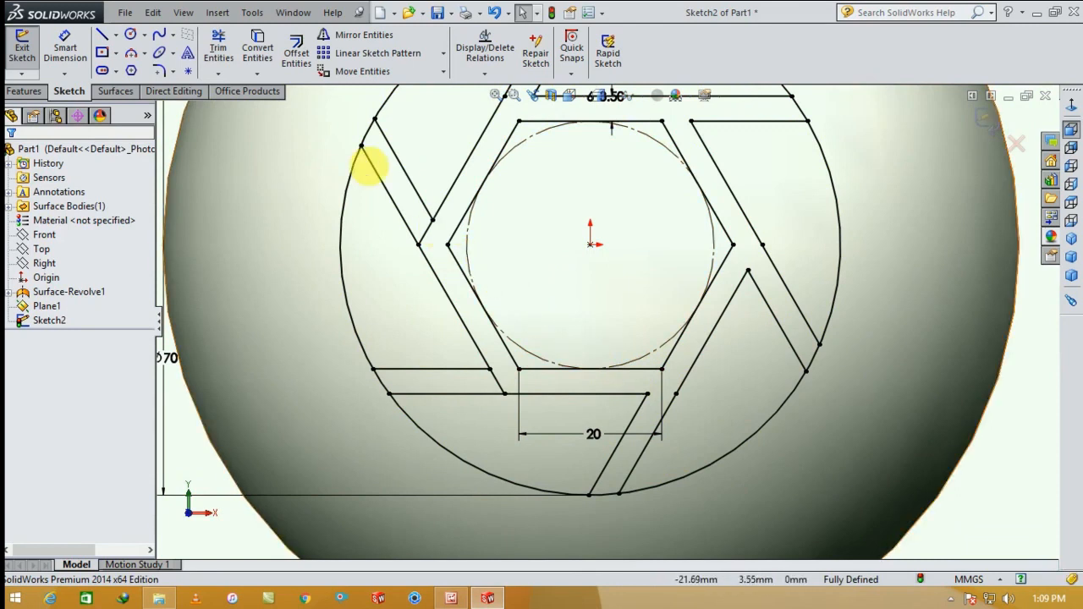
# Step: Trim the outer hexagon's short segment between the two arm lines at its left corner
pyautogui.click(227, 56)
pyautogui.scroll(-2, 428, 169)
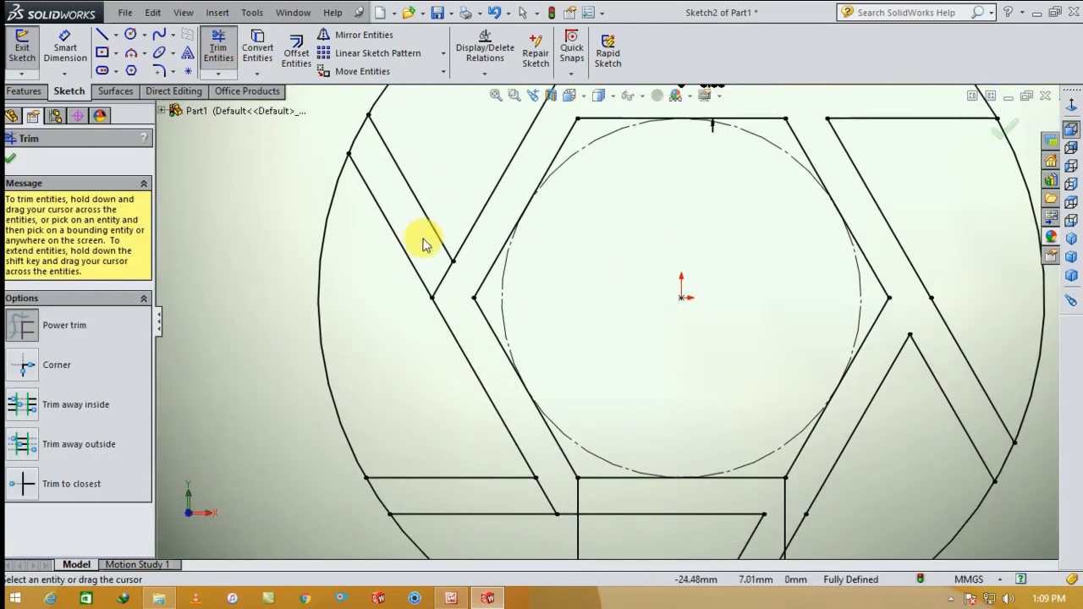
pyautogui.click(457, 290)
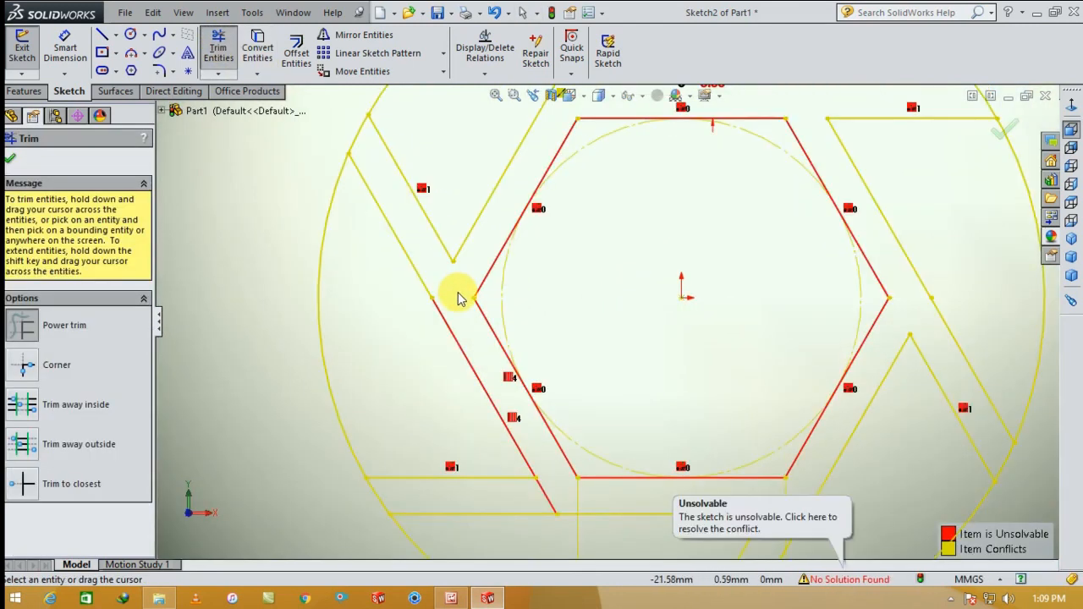
pyautogui.scroll(3, 609, 398)
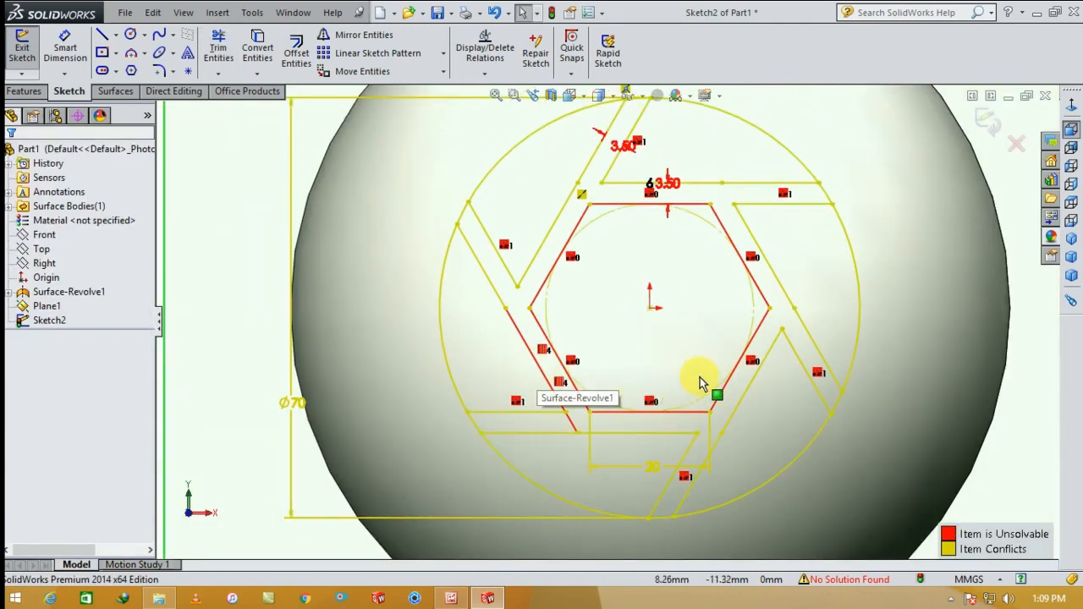
# Step: Trim away the whole construction circle inside the inner hexagon and exit the sketch
pyautogui.scroll(-2, 702, 377)
pyautogui.click(732, 254)
pyautogui.press('Escape')
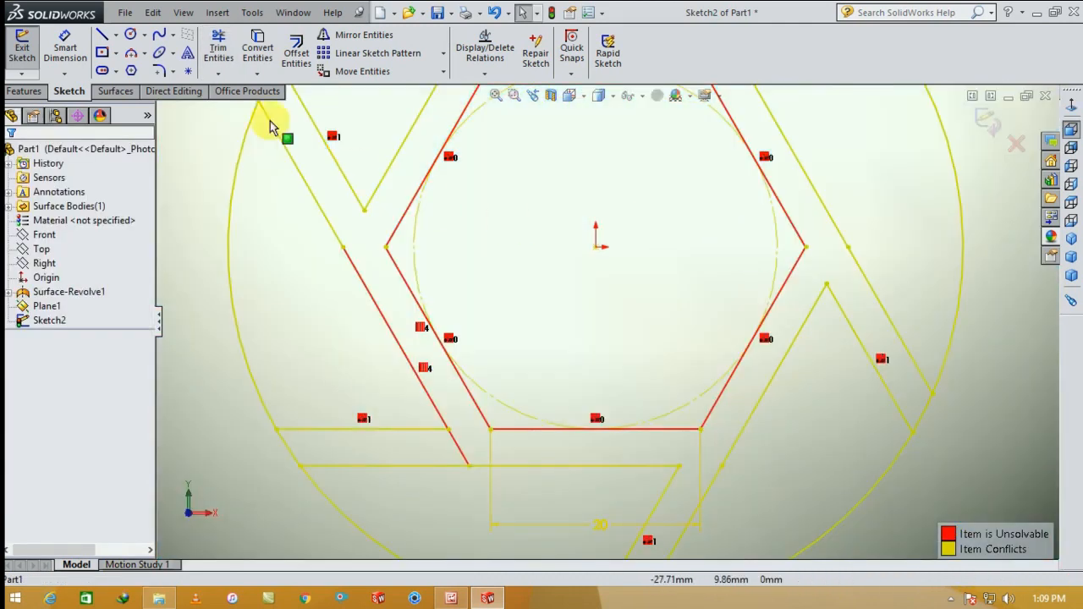
pyautogui.click(217, 47)
pyautogui.moveTo(783, 241)
pyautogui.mouseDown()
pyautogui.moveTo(486, 231)
pyautogui.moveTo(414, 246)
pyautogui.moveTo(505, 365)
pyautogui.mouseUp()
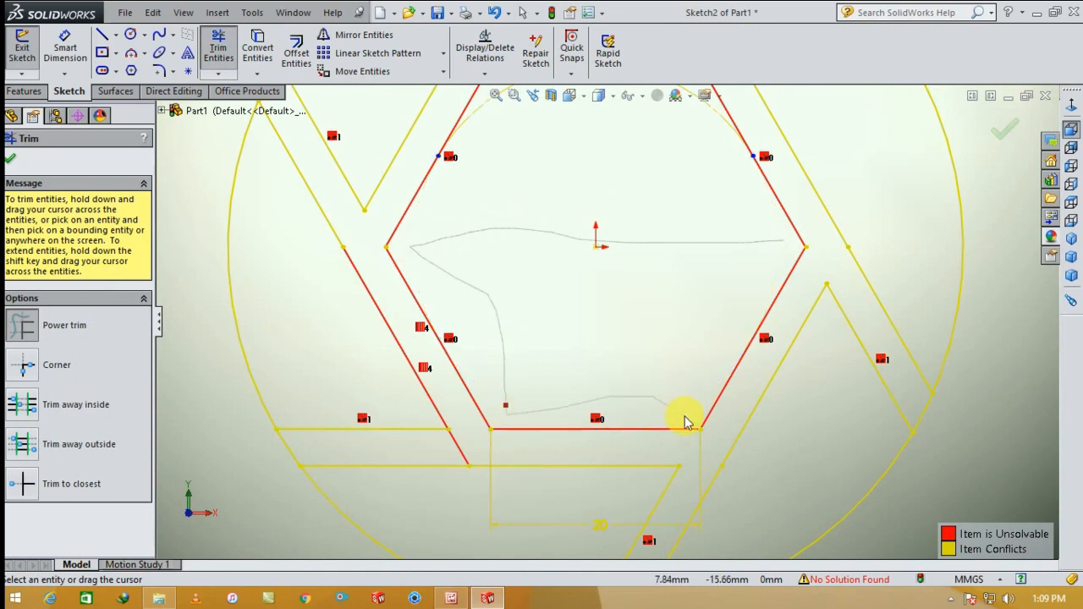
pyautogui.scroll(2, 664, 351)
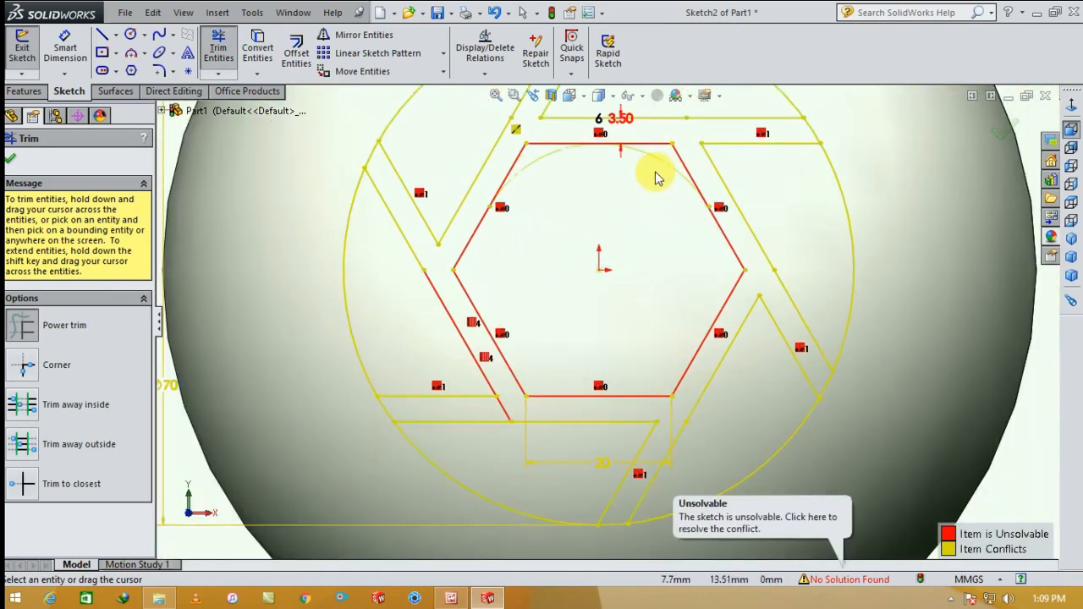
pyautogui.moveTo(643, 156); pyautogui.dragTo(568, 163)
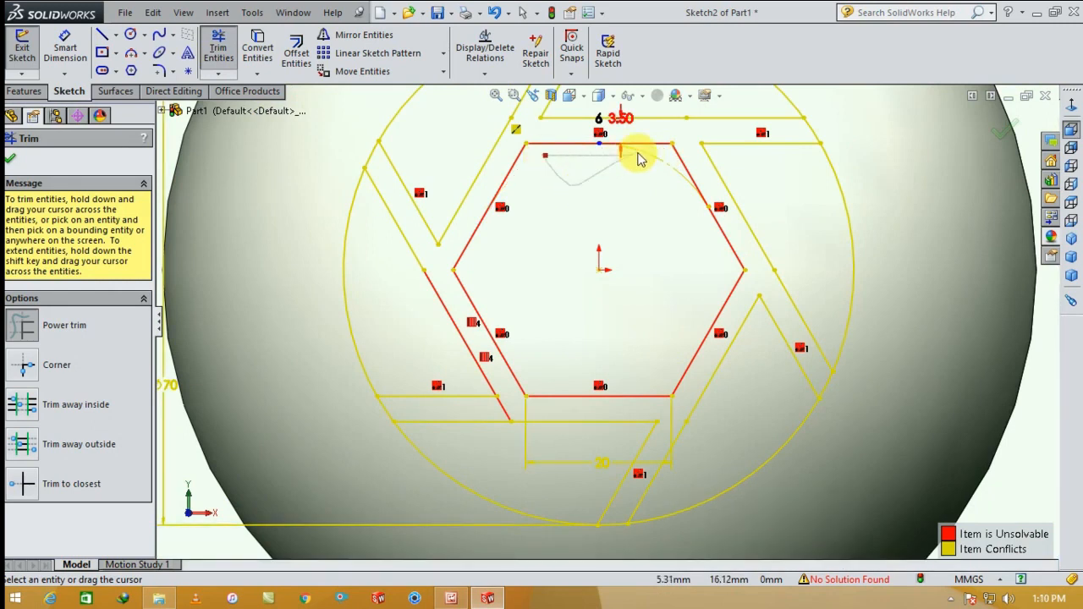
pyautogui.moveTo(643, 213); pyautogui.dragTo(634, 208)
pyautogui.press('Escape')
pyautogui.press('f')
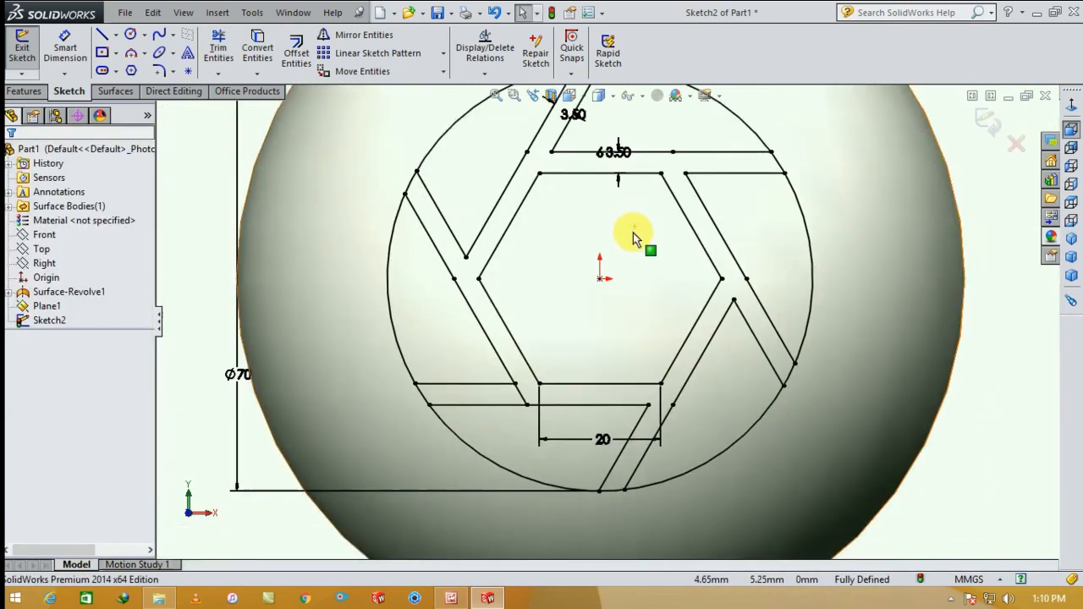
pyautogui.click(988, 121)
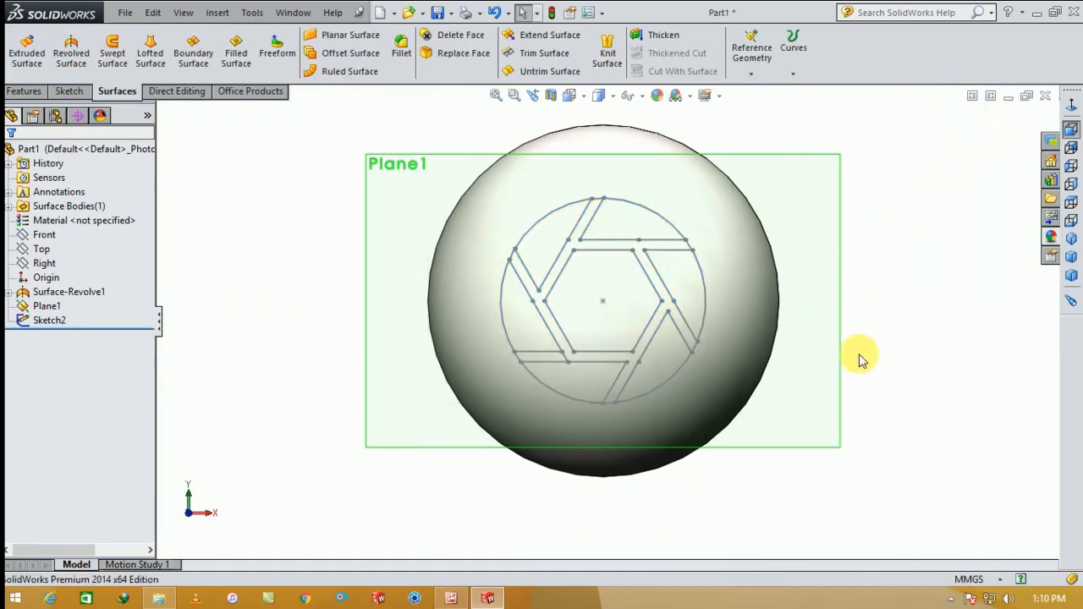
# Step: Create a projection split line that projects the hexagon pattern sketch onto the sphere's face with single direction enabled
pyautogui.moveTo(858, 358); pyautogui.dragTo(880, 250, button='middle')
pyautogui.click(751, 74)
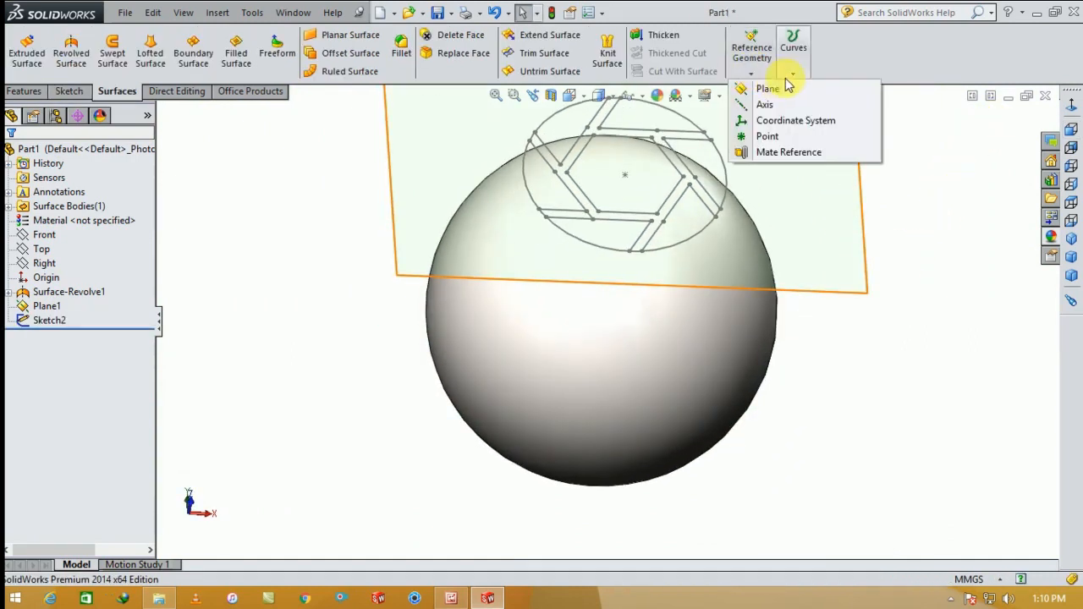
pyautogui.click(792, 73)
pyautogui.click(808, 89)
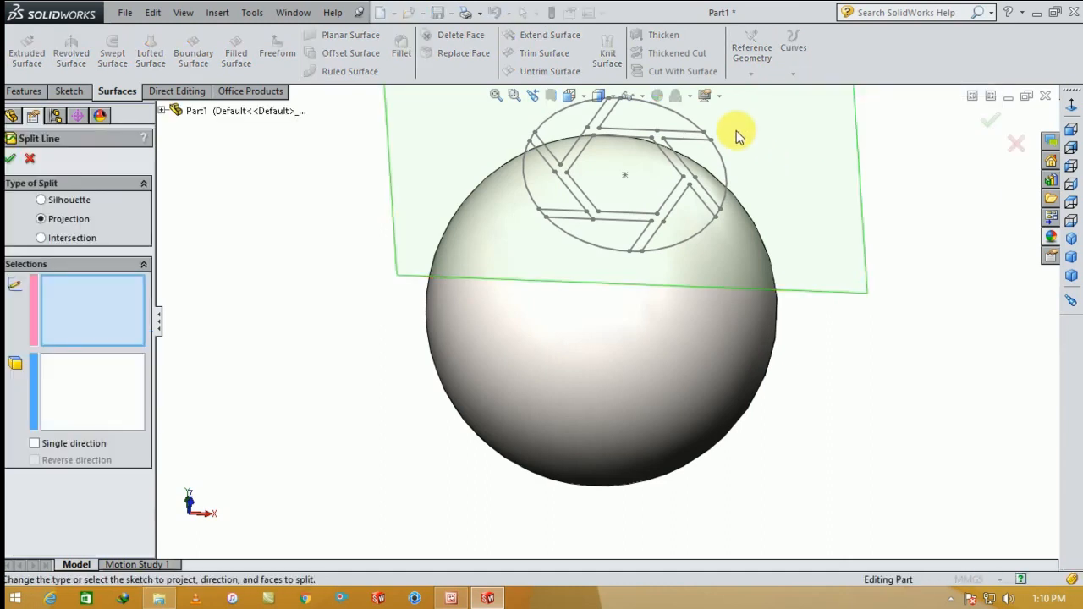
pyautogui.click(686, 146)
pyautogui.click(616, 332)
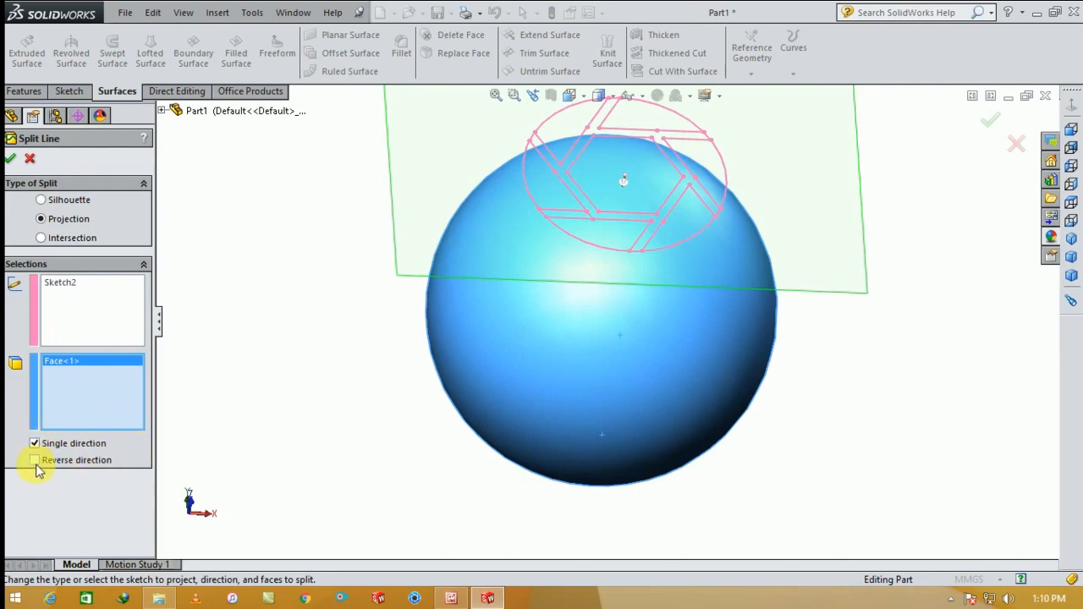
pyautogui.moveTo(314, 423)
pyautogui.mouseDown(button='middle')
pyautogui.moveTo(338, 387)
pyautogui.moveTo(304, 410)
pyautogui.mouseUp(button='middle')
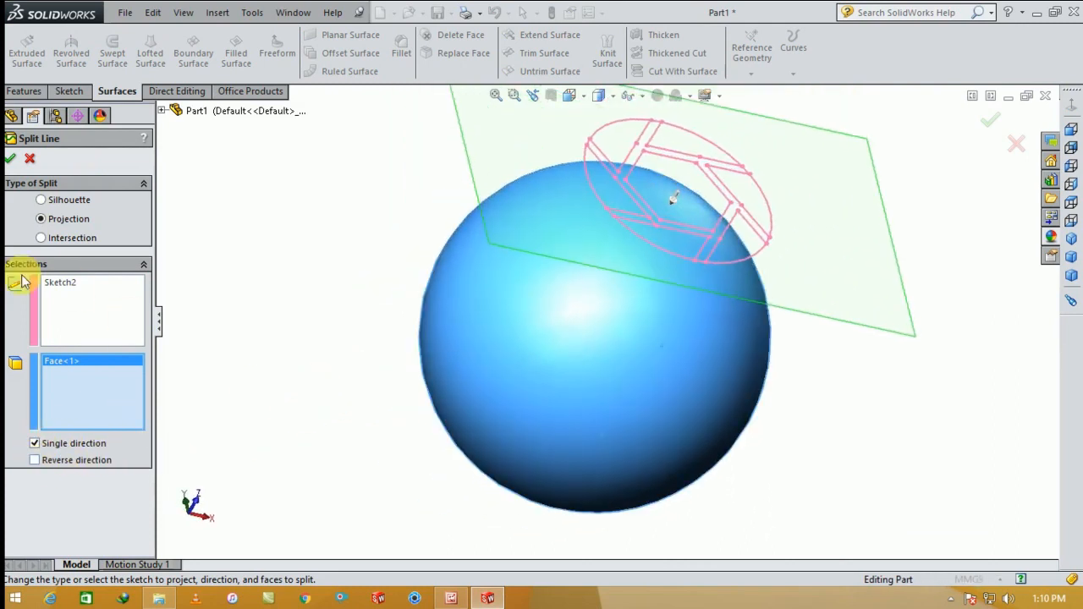
pyautogui.rightClick(355, 290)
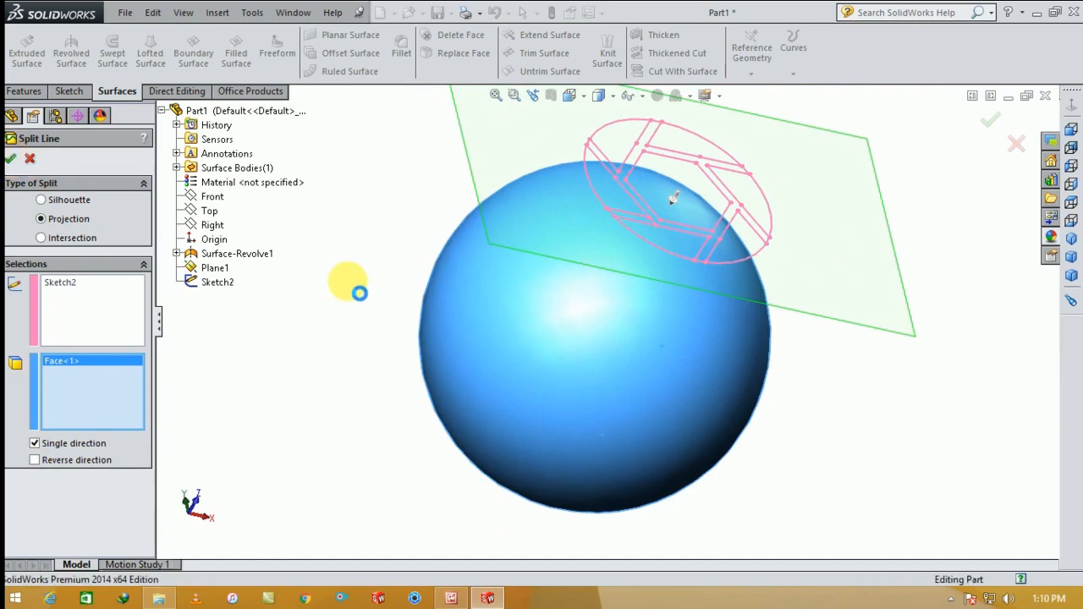
# Step: Edit the split line and turn off single direction so the pattern projects onto both sides of the sphere
pyautogui.moveTo(375, 302)
pyautogui.mouseDown(button='middle')
pyautogui.moveTo(466, 249)
pyautogui.moveTo(378, 315)
pyautogui.mouseUp(button='middle')
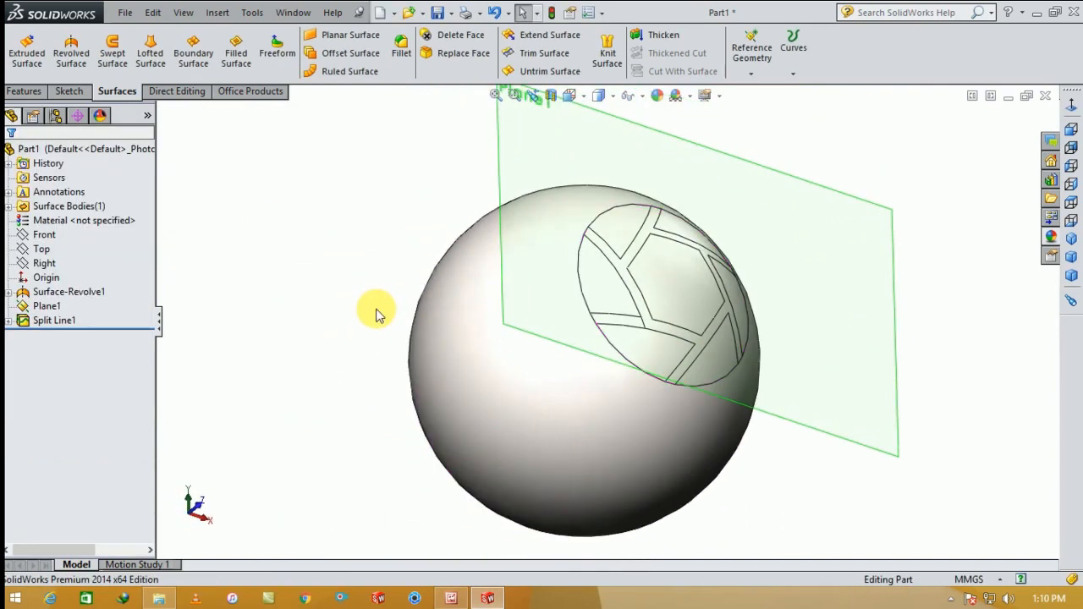
pyautogui.click(56, 320)
pyautogui.click(70, 278)
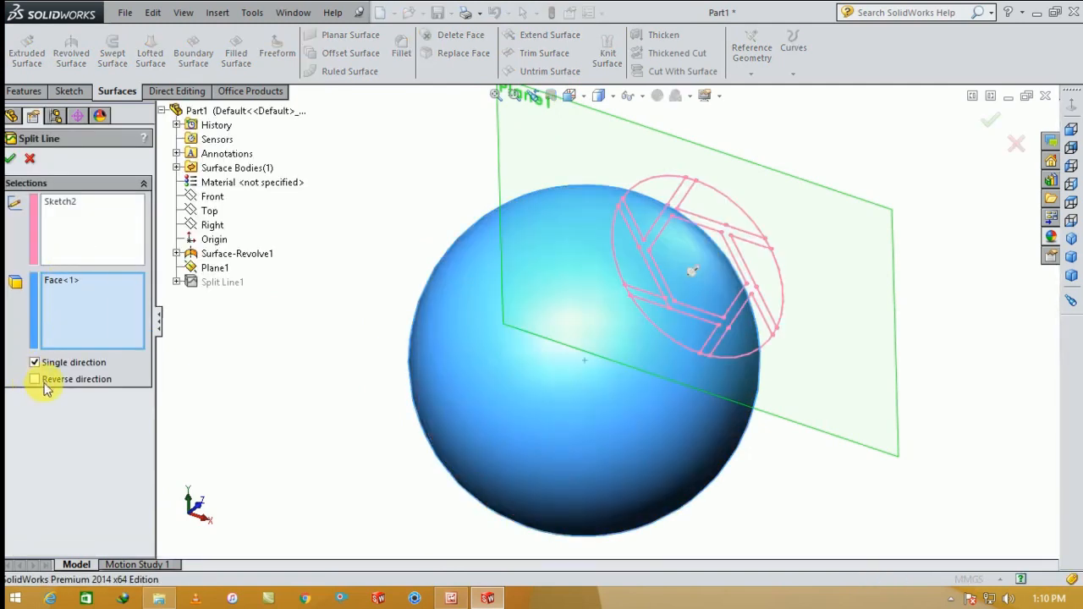
pyautogui.click(10, 161)
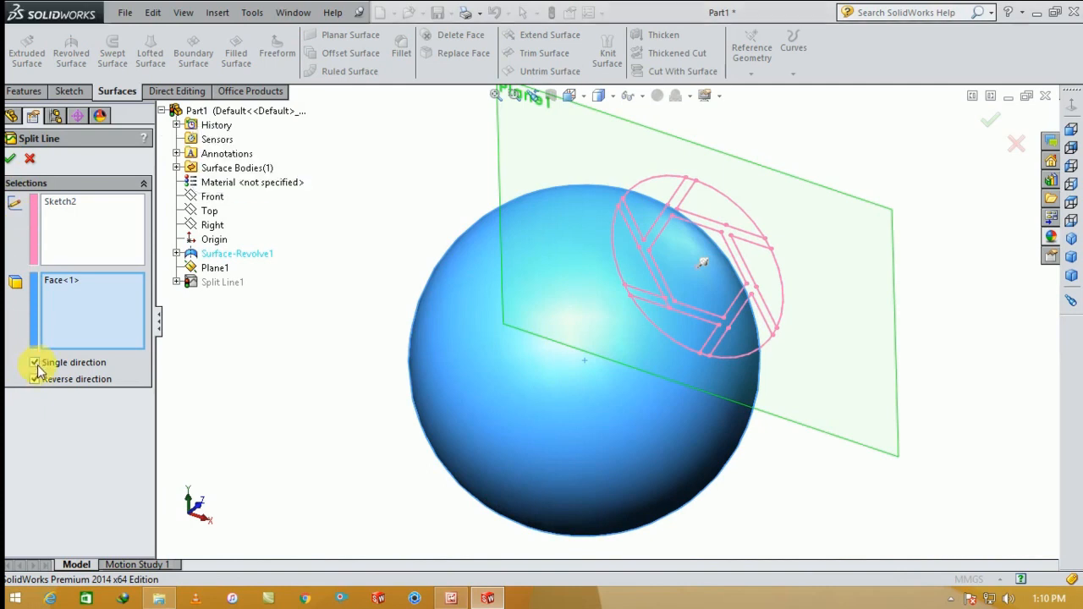
pyautogui.click(19, 163)
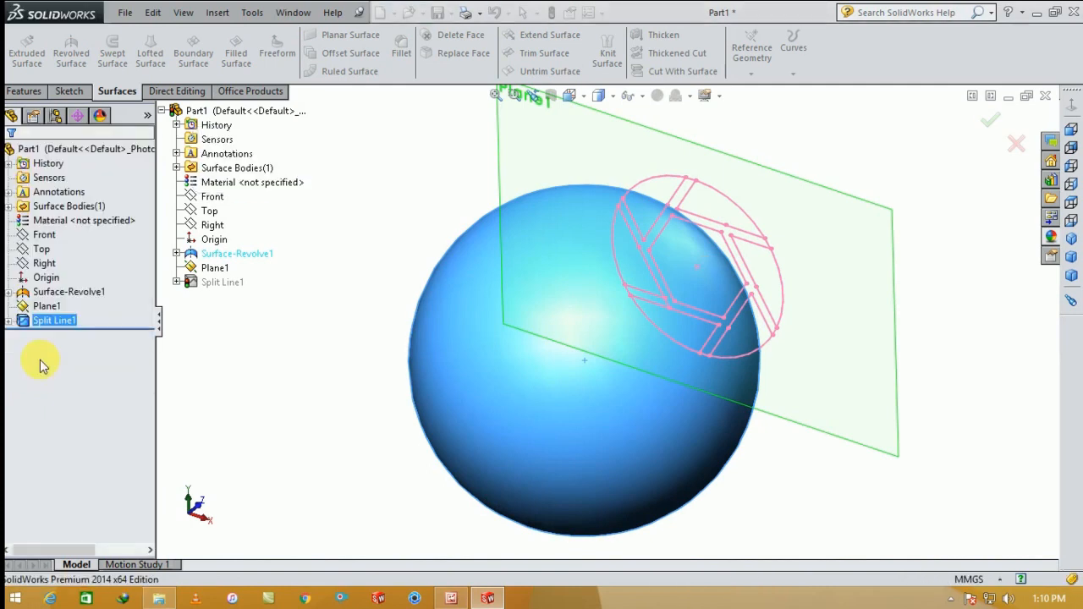
# Step: Hide the reference plane in front of the sphere
pyautogui.moveTo(358, 341); pyautogui.dragTo(429, 350, button='middle')
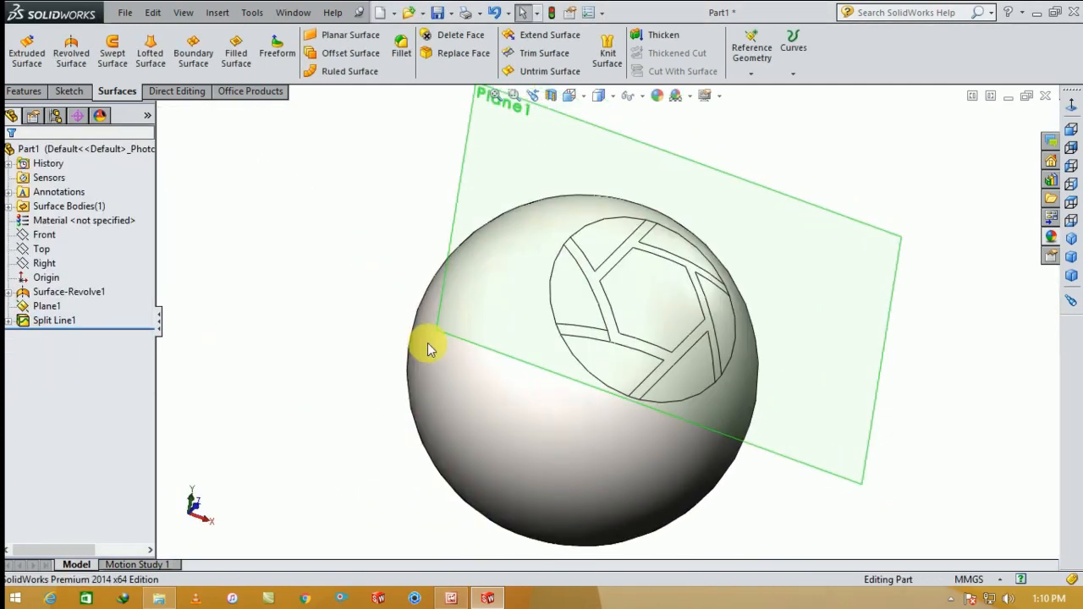
pyautogui.click(867, 247)
pyautogui.click(899, 251)
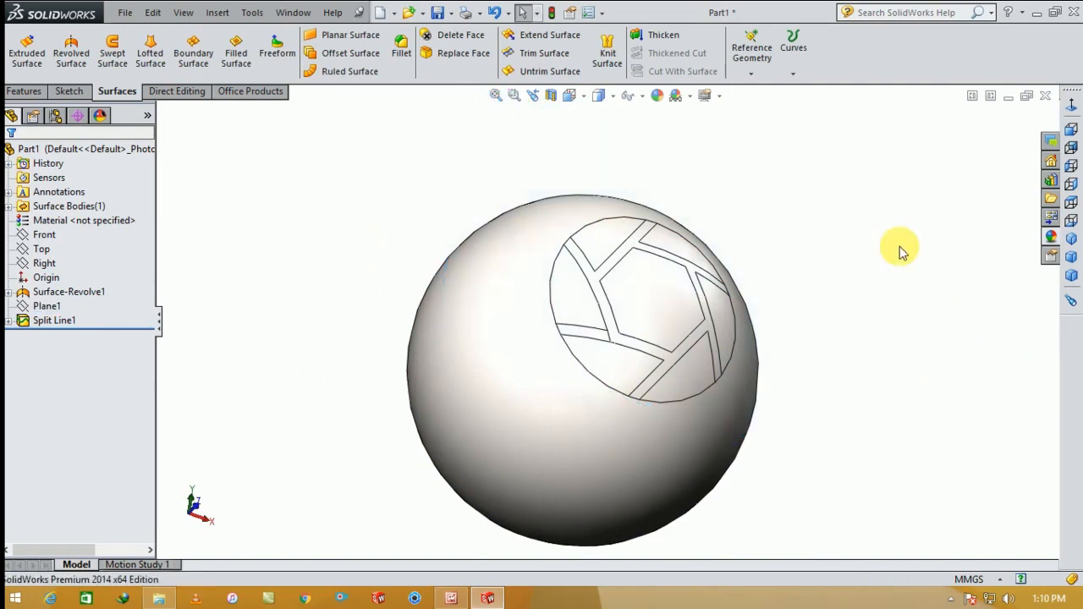
# Step: Delete the six outer segment faces and the central hexagon face of the sphere's front pattern using the Delete option
pyautogui.moveTo(1064, 256); pyautogui.dragTo(640, 308)
pyautogui.scroll(-5, 604, 339)
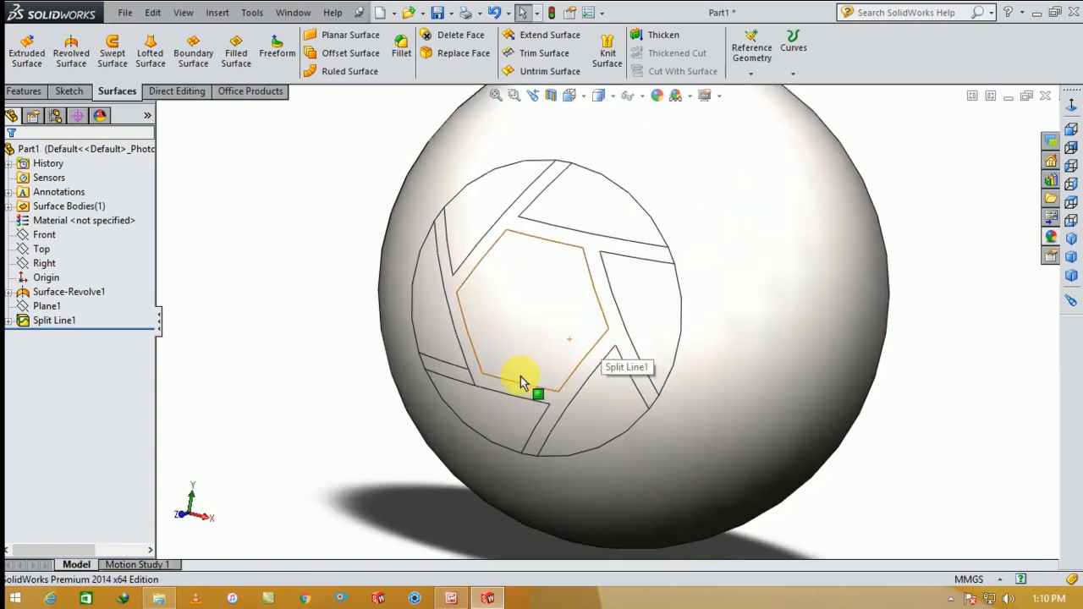
pyautogui.click(462, 37)
pyautogui.click(493, 212)
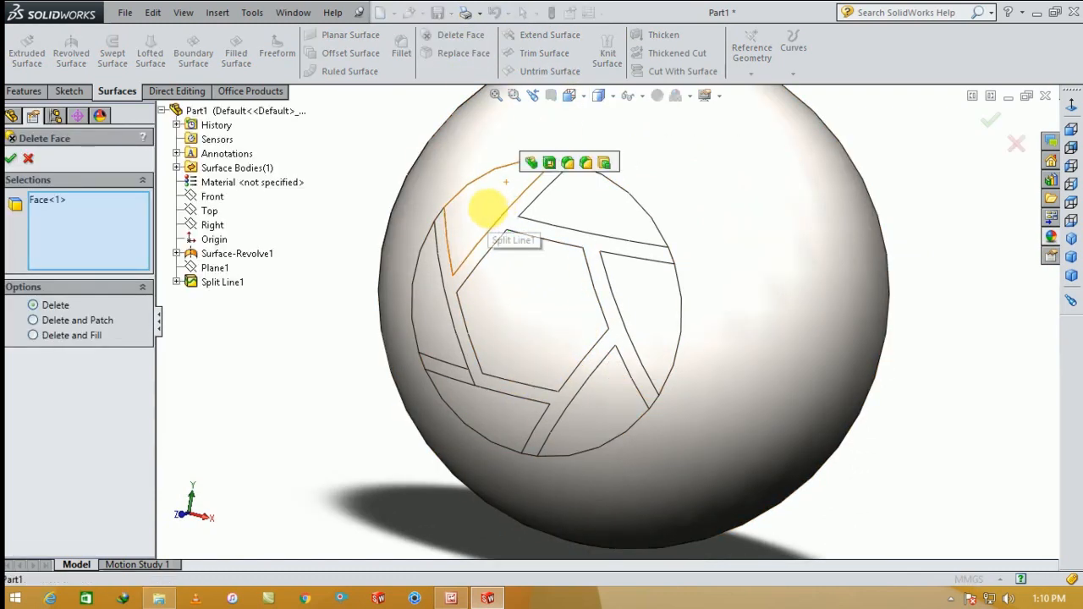
pyautogui.click(604, 230)
pyautogui.click(644, 292)
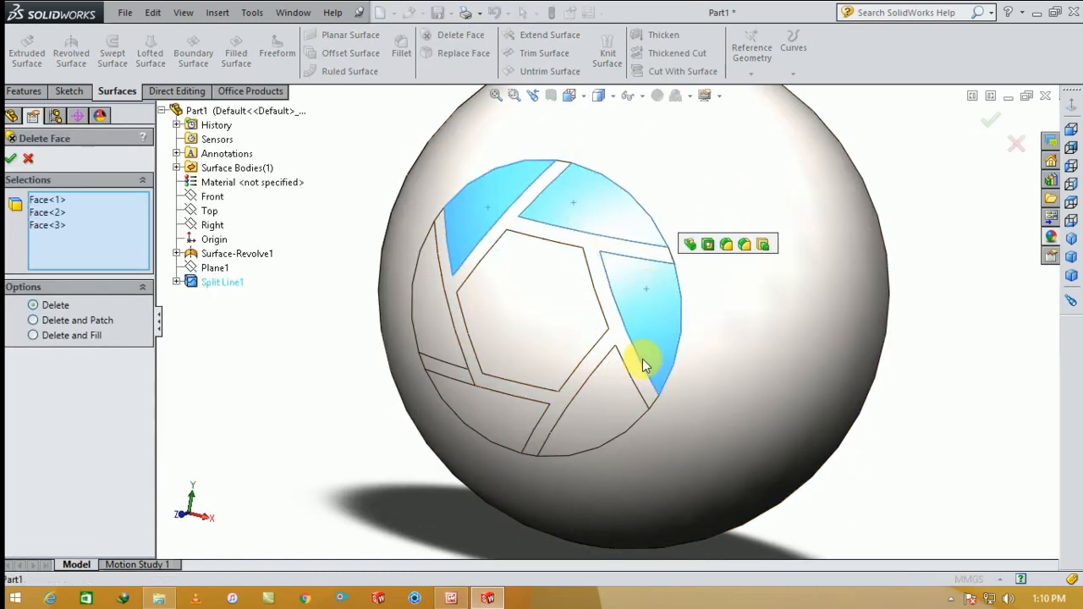
pyautogui.click(589, 418)
pyautogui.click(435, 314)
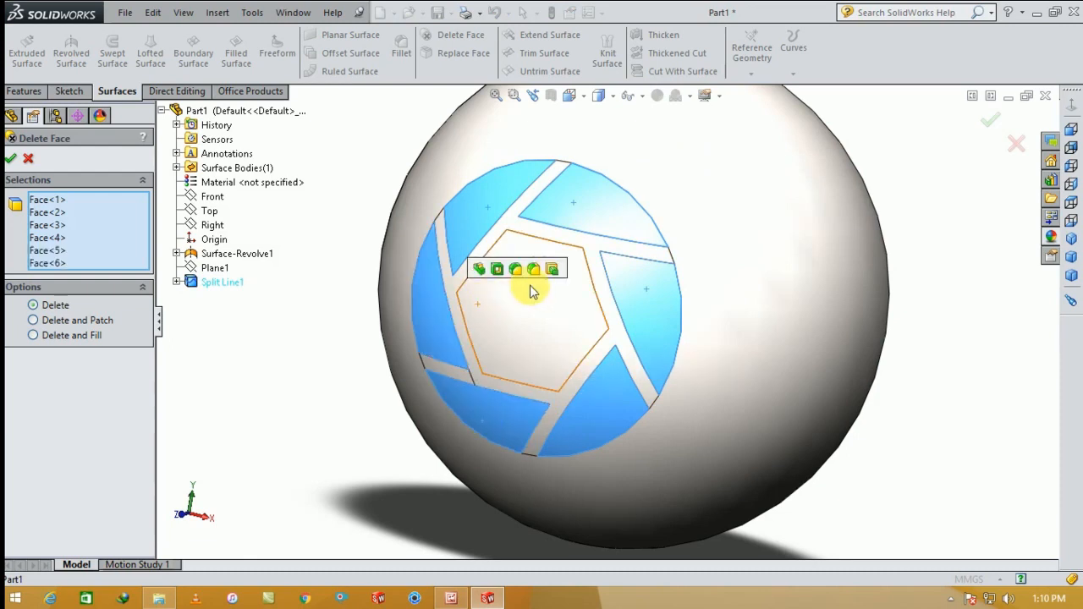
pyautogui.click(523, 315)
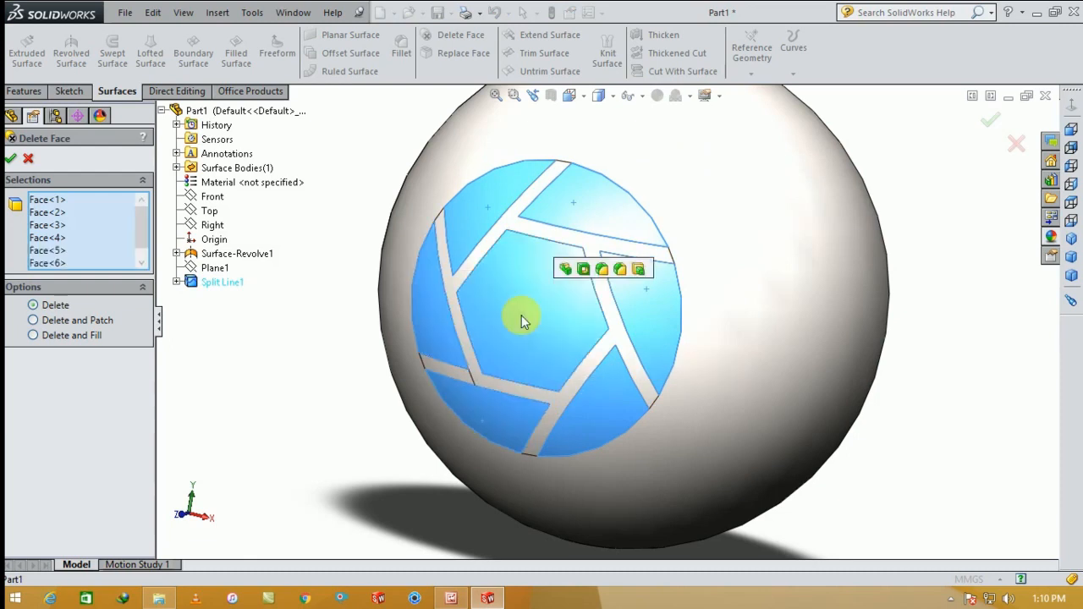
pyautogui.click(11, 160)
# Step: Thicken the remaining sphere surface by 3 mm toward its inner side
pyautogui.moveTo(550, 310)
pyautogui.mouseDown(button='middle')
pyautogui.moveTo(564, 313)
pyautogui.moveTo(516, 307)
pyautogui.moveTo(553, 316)
pyautogui.moveTo(558, 296)
pyautogui.mouseUp(button='middle')
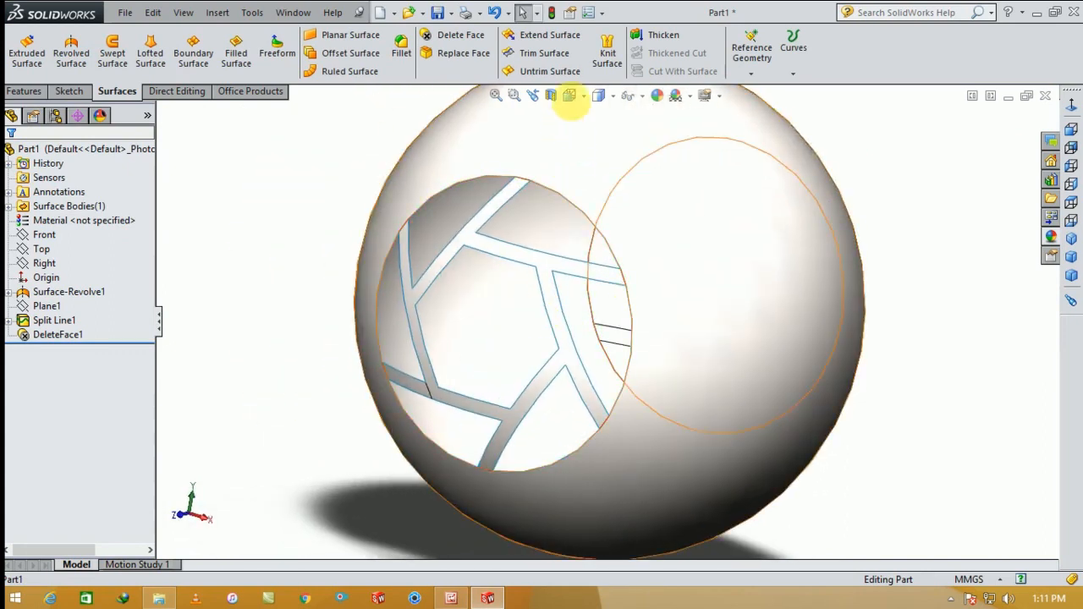
pyautogui.click(655, 35)
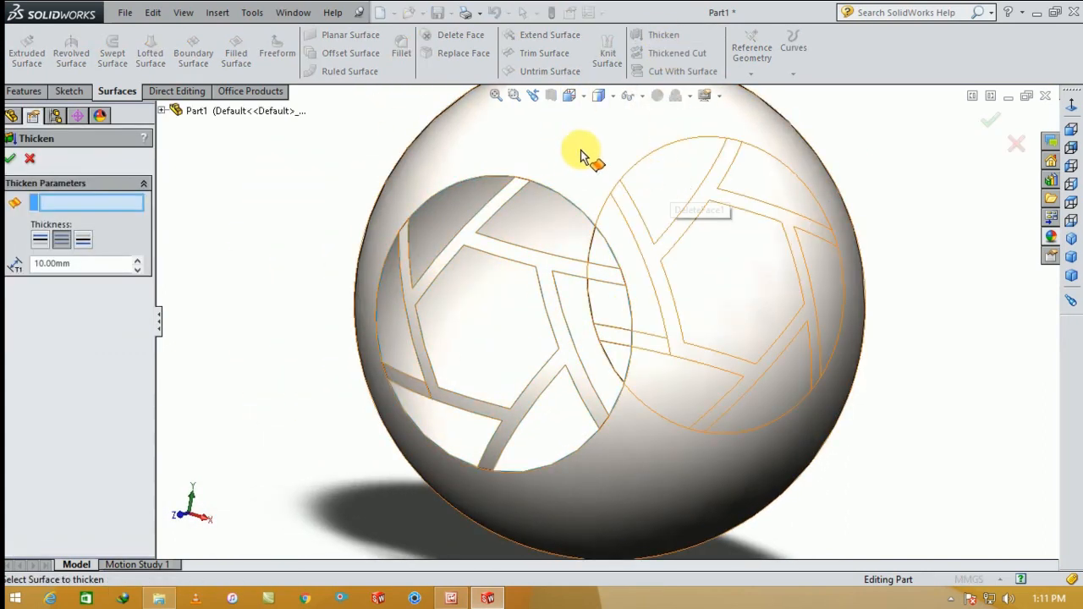
pyautogui.click(512, 145)
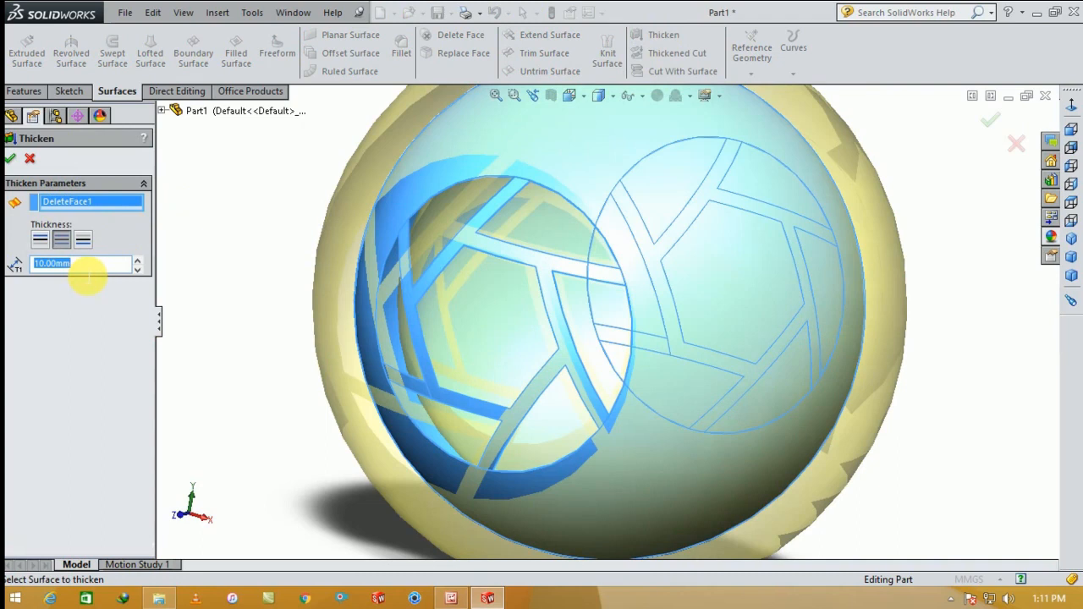
pyautogui.click(45, 241)
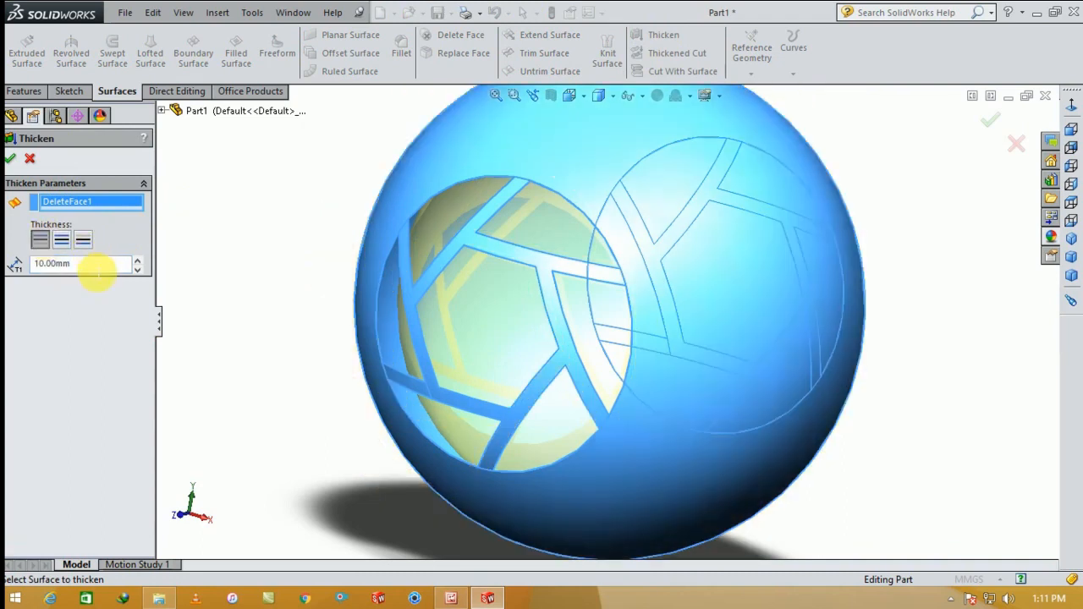
pyautogui.write('3')
pyautogui.press('Return')
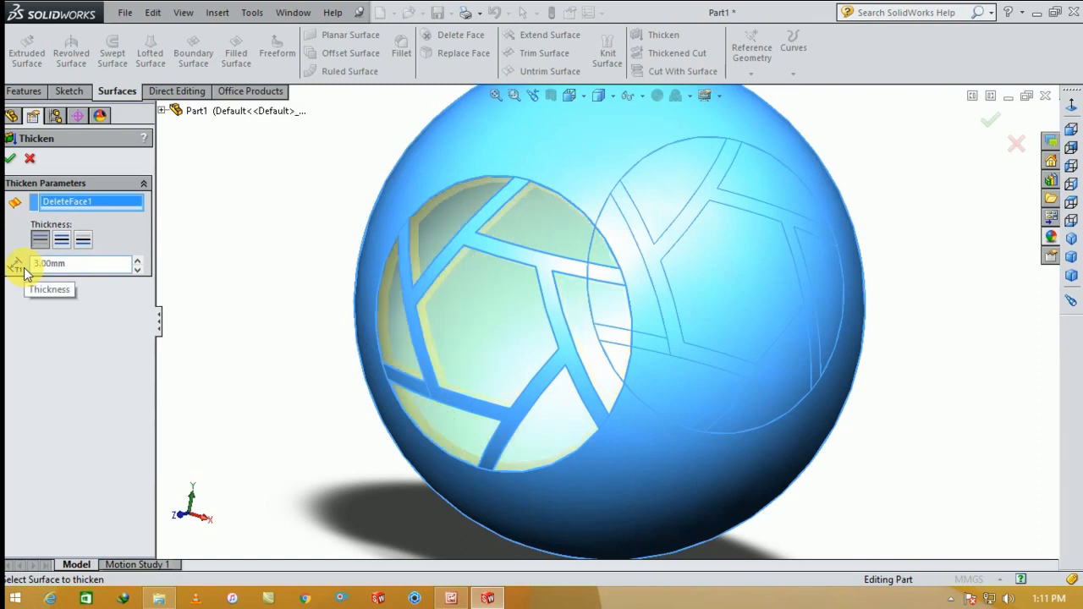
pyautogui.scroll(2, 505, 330)
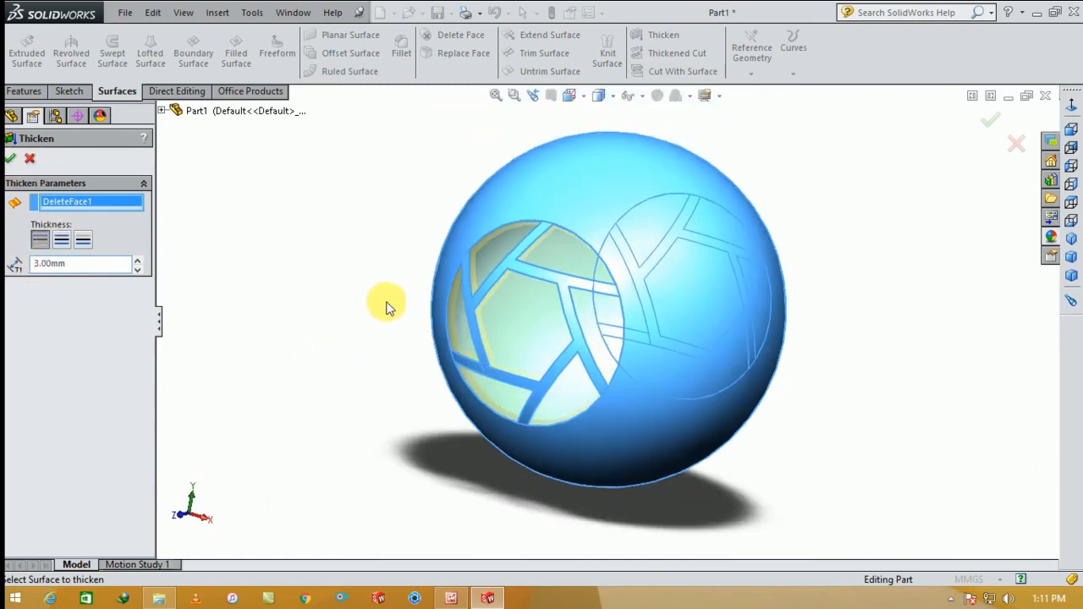
pyautogui.moveTo(386, 307); pyautogui.dragTo(362, 332, button='middle')
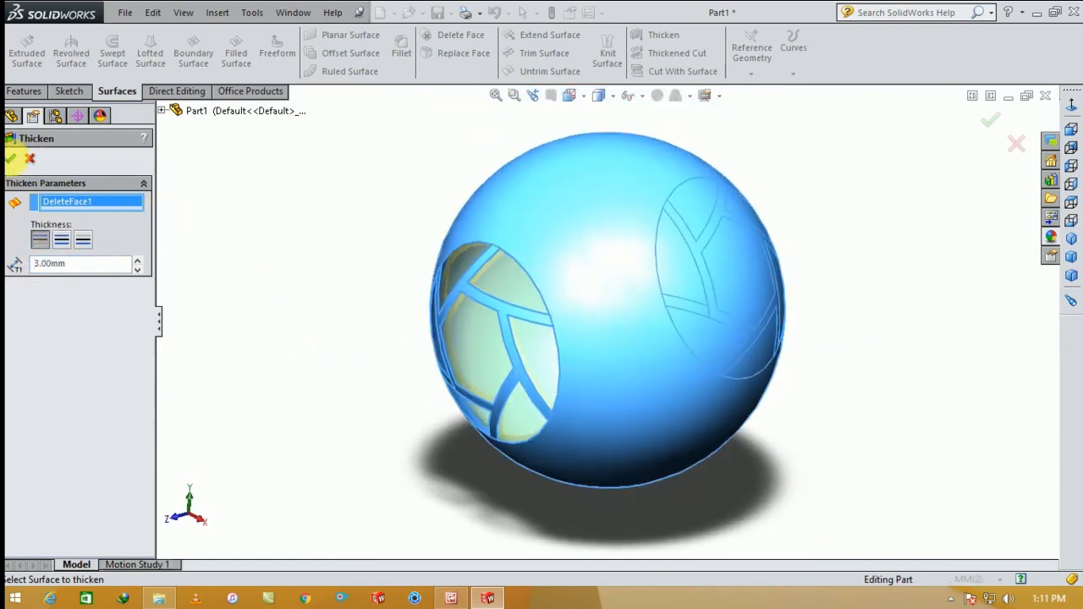
pyautogui.click(10, 158)
# Step: Examine the thickened sphere and its patterned openings from several angles
pyautogui.moveTo(363, 367); pyautogui.dragTo(415, 320, button='middle')
pyautogui.scroll(-2, 525, 322)
pyautogui.moveTo(524, 321); pyautogui.dragTo(571, 330, button='middle')
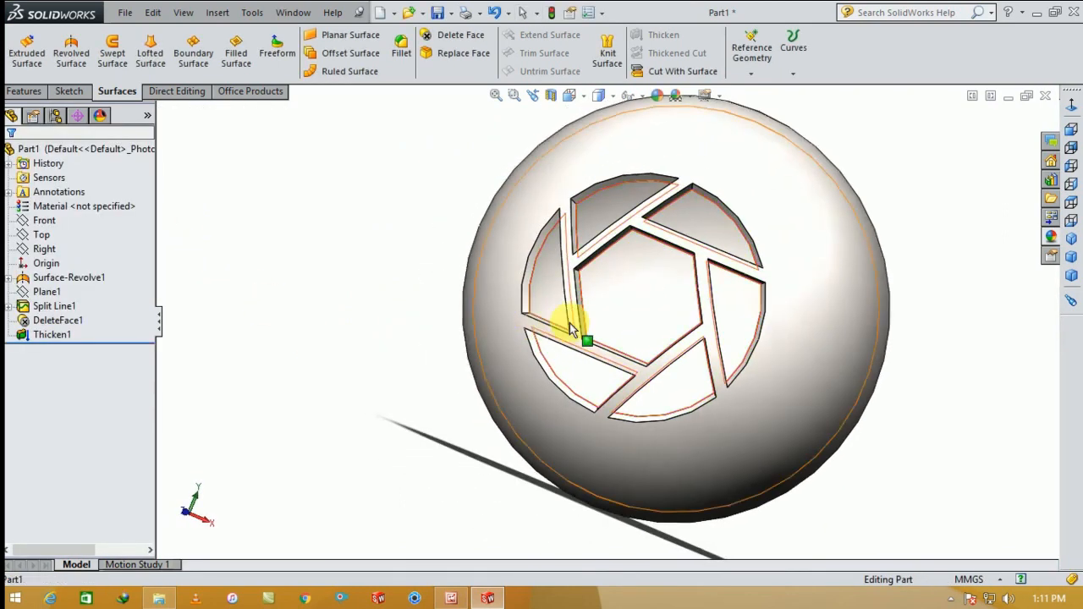
pyautogui.moveTo(738, 324); pyautogui.dragTo(857, 338, button='middle')
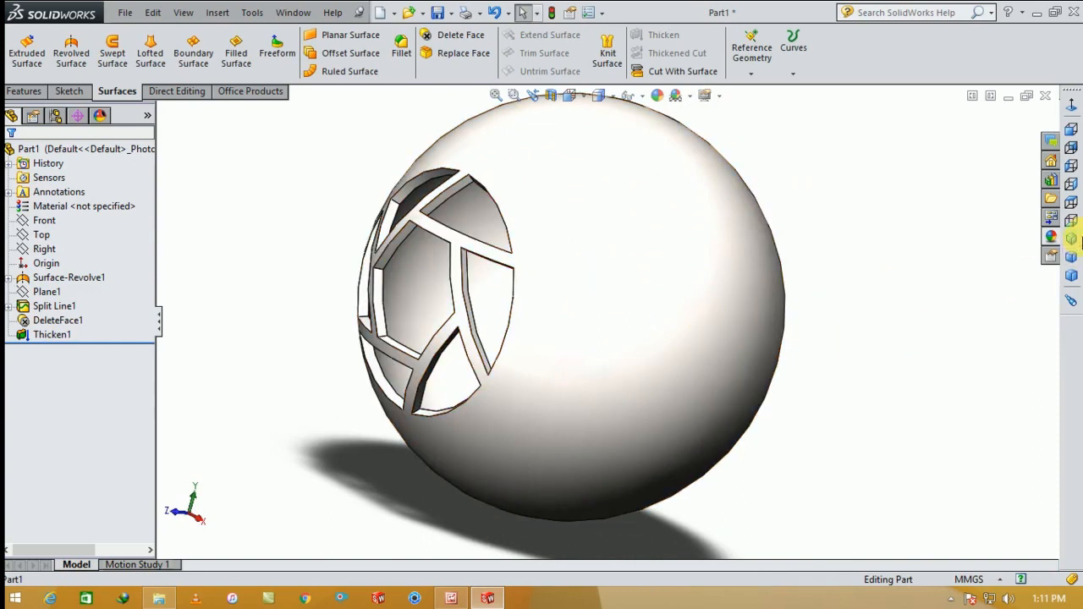
pyautogui.scroll(4, 998, 262)
pyautogui.moveTo(784, 326); pyautogui.dragTo(459, 350, button='middle')
pyautogui.scroll(-2, 507, 345)
pyautogui.moveTo(560, 339); pyautogui.dragTo(637, 325, button='middle')
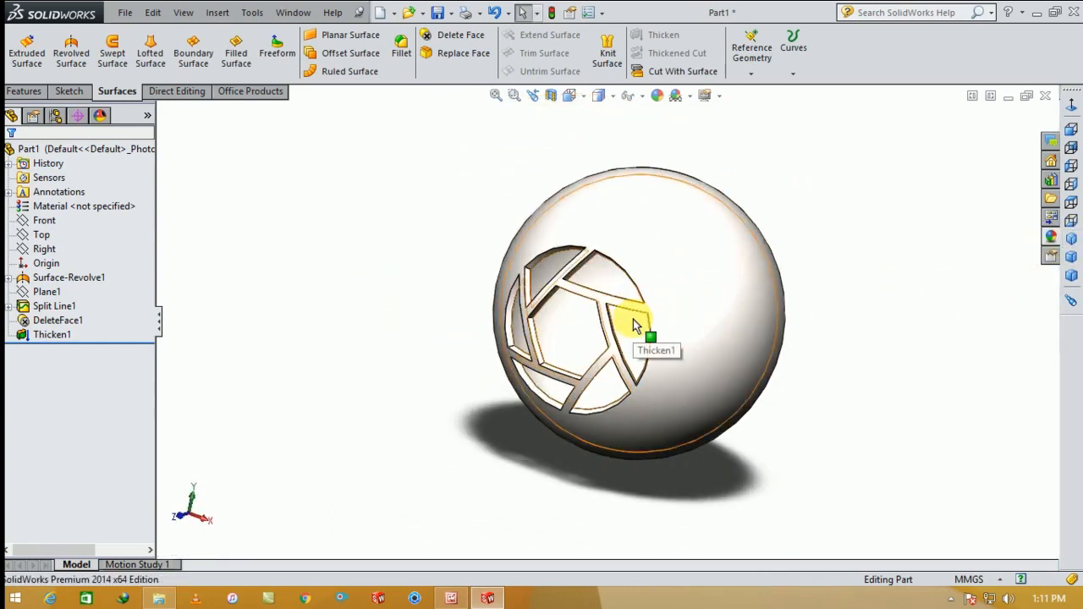
# Step: Open the revolved surface's profile sketch to check its diameter, and exit the sketch
pyautogui.click(31, 302)
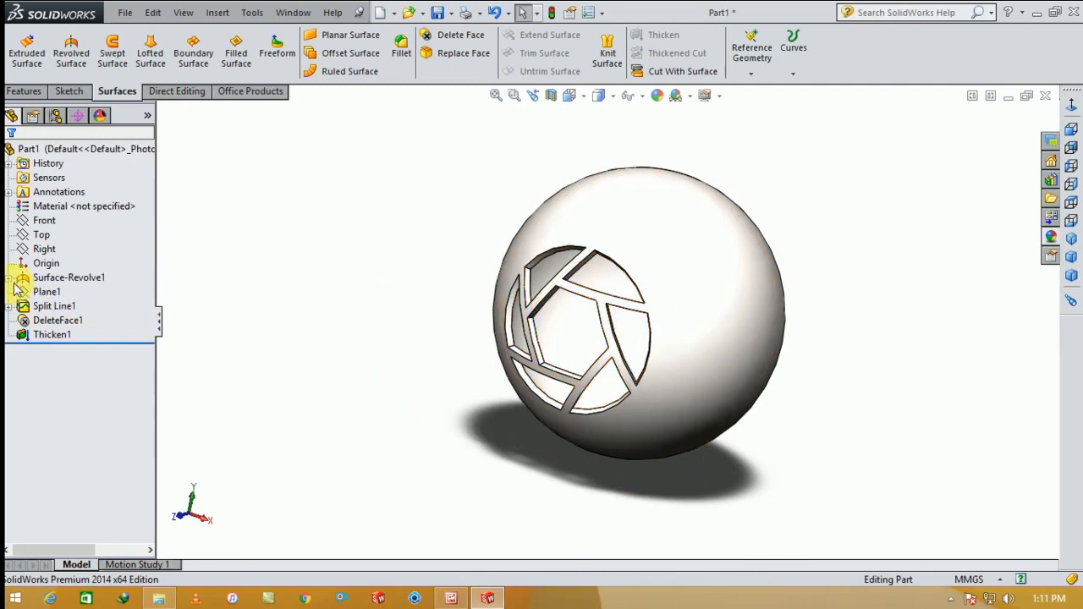
pyautogui.click(9, 277)
pyautogui.click(55, 292)
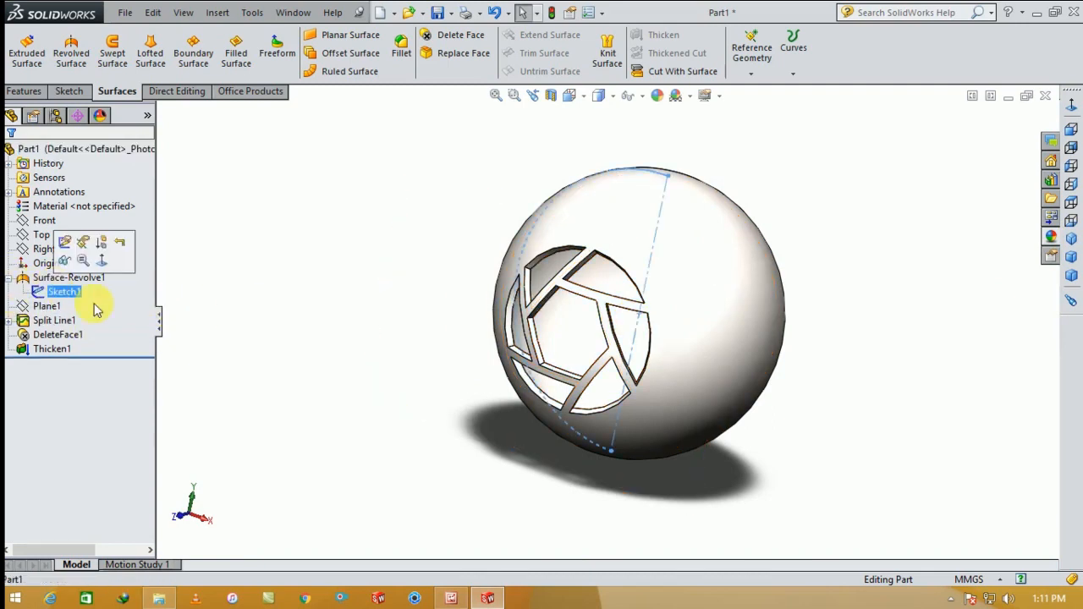
pyautogui.moveTo(345, 318); pyautogui.dragTo(366, 328, button='middle')
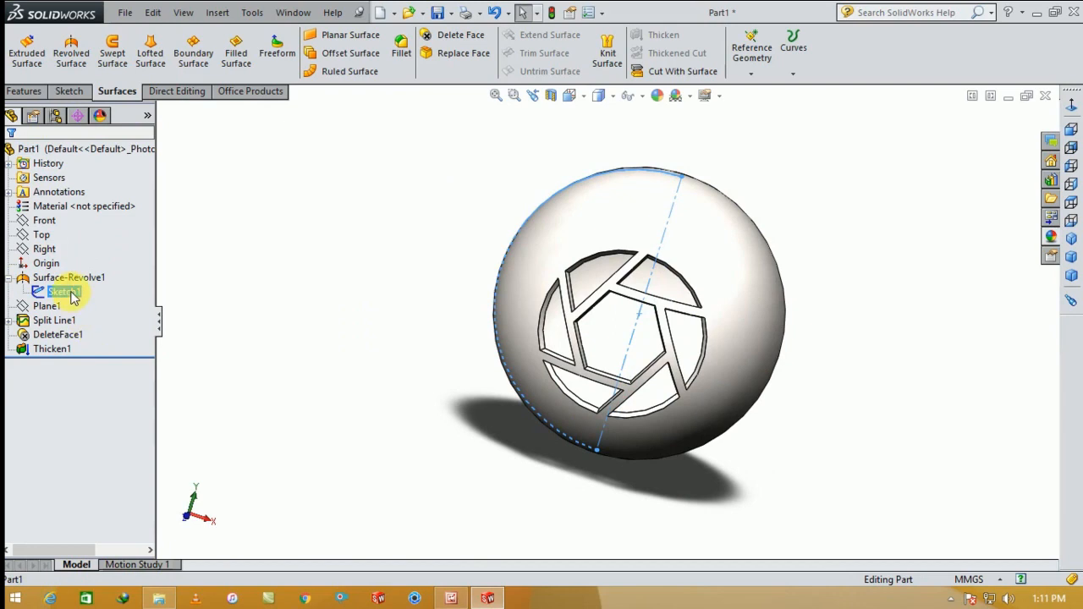
pyautogui.click(81, 251)
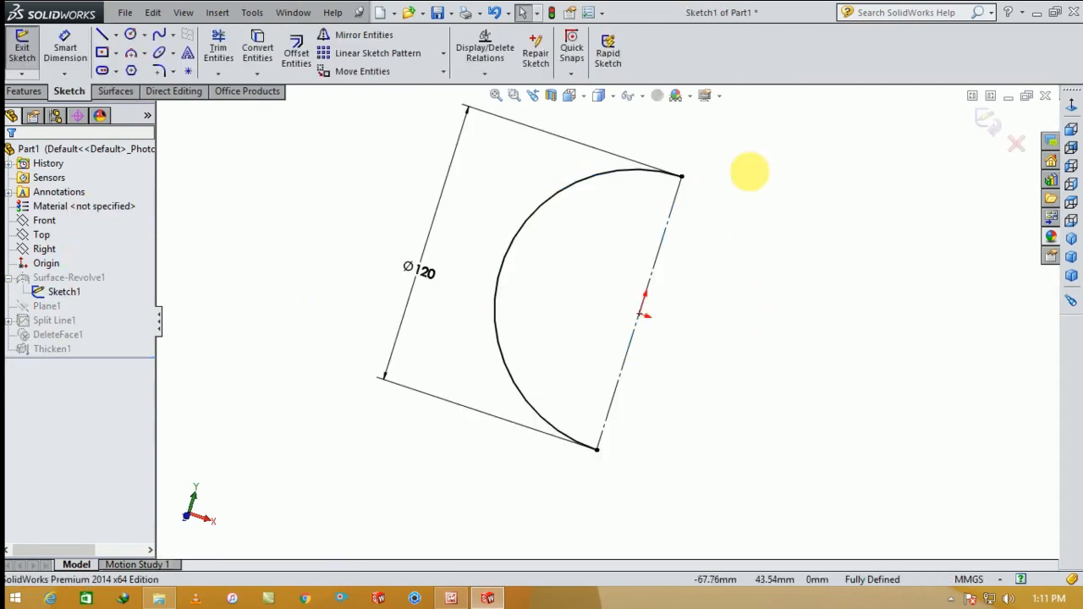
pyautogui.click(989, 124)
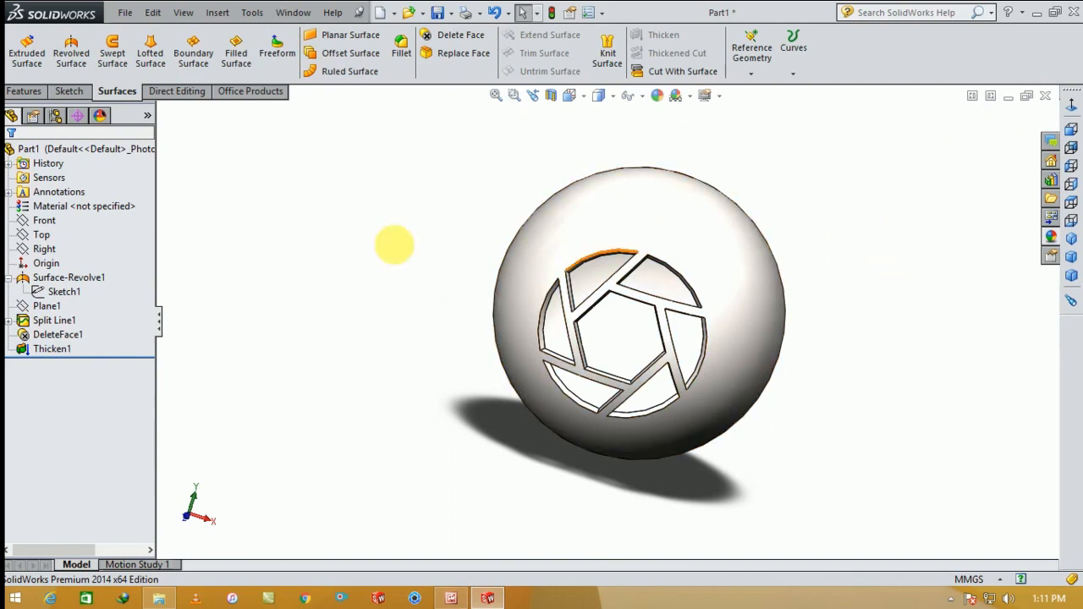
# Step: Sketch a circle about 96 mm in diameter centred on the origin on the Front plane
pyautogui.click(44, 220)
pyautogui.click(53, 199)
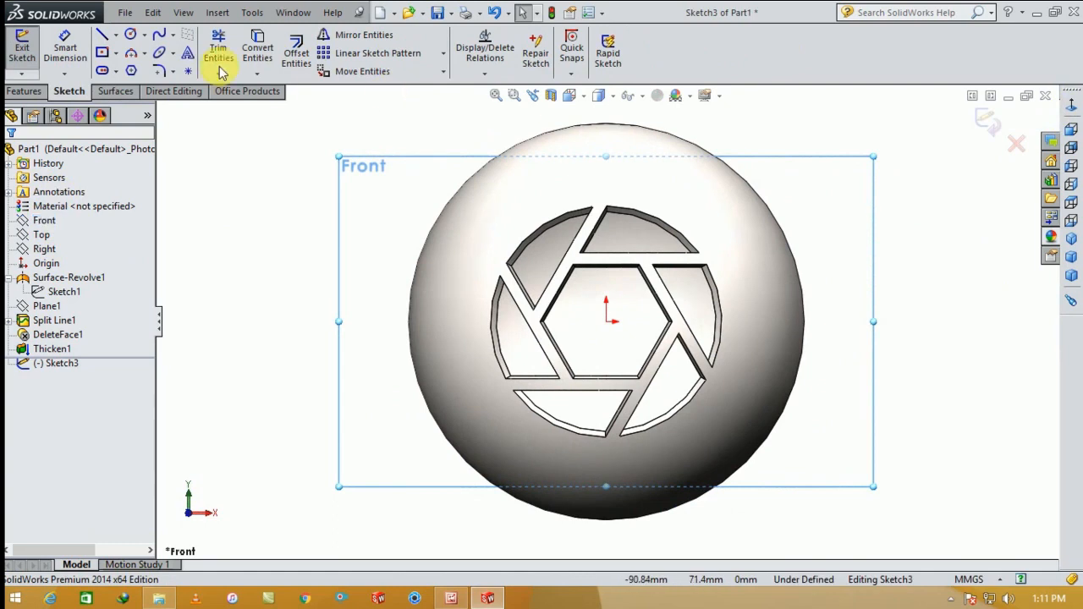
pyautogui.click(131, 33)
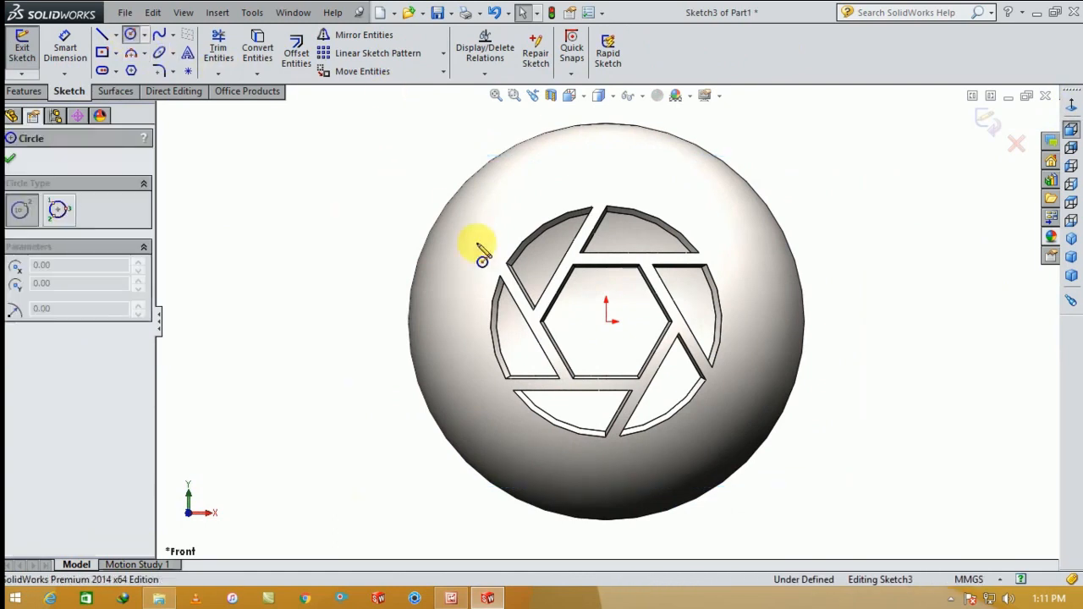
pyautogui.click(606, 321)
pyautogui.click(532, 181)
pyautogui.press('Escape')
# Step: Dimension the Front plane circle and set its diameter to 117 mm
pyautogui.click(64, 46)
pyautogui.click(461, 269)
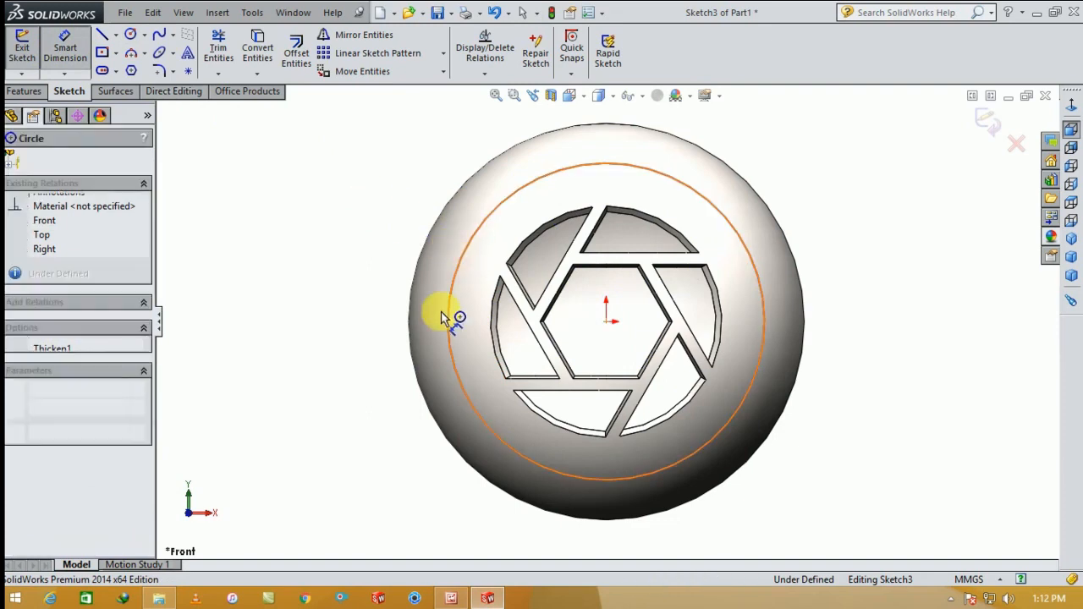
pyautogui.click(327, 343)
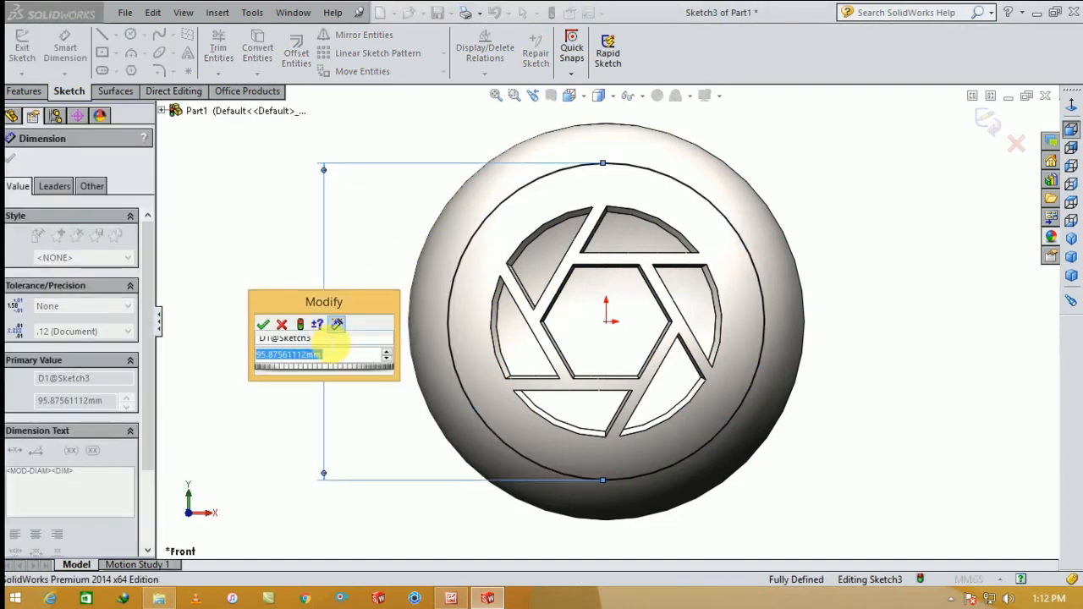
pyautogui.write('117')
pyautogui.press('Return')
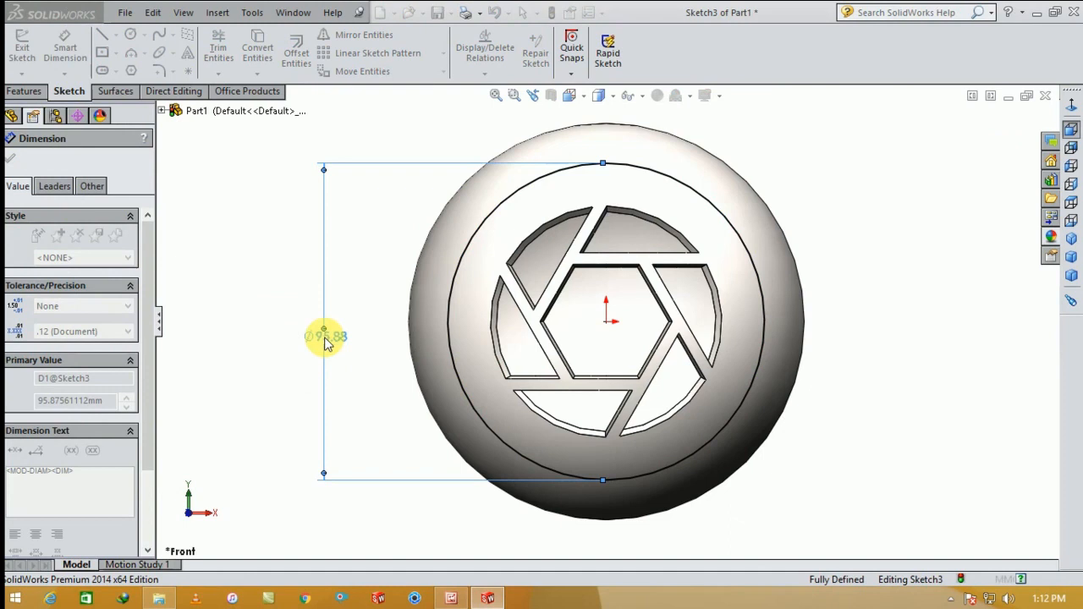
pyautogui.press('Escape')
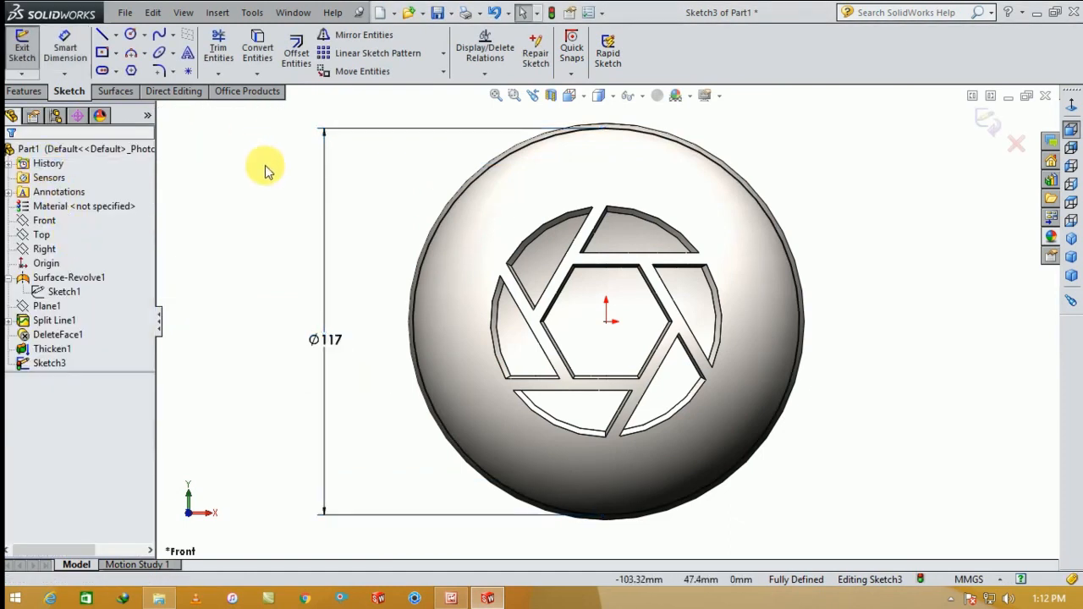
# Step: Draw a vertical line across the circle's full diameter and trim away the right half of the circle
pyautogui.click(104, 38)
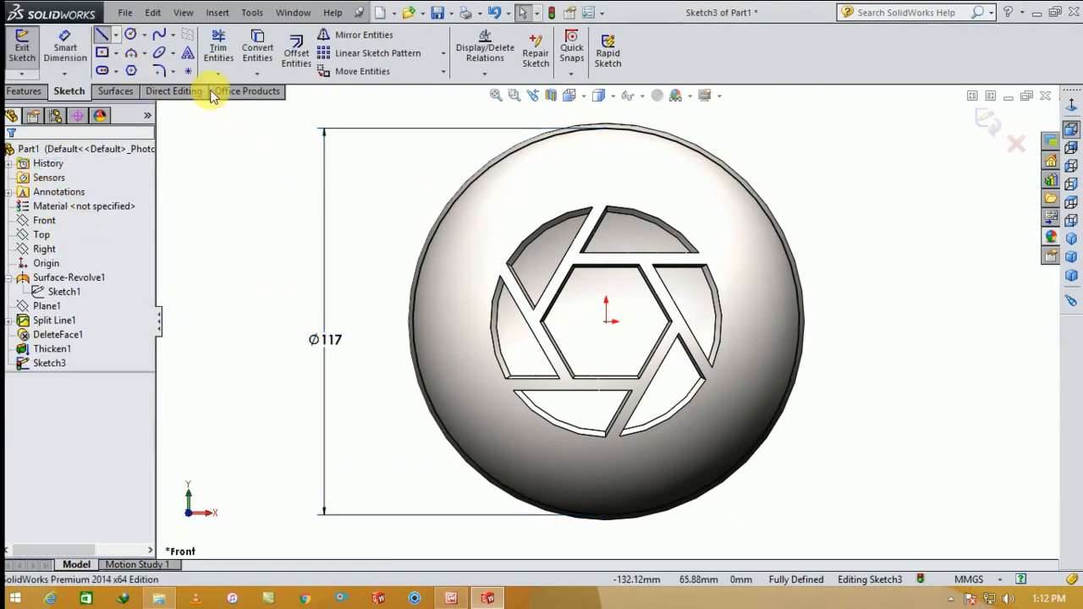
pyautogui.click(606, 129)
pyautogui.click(606, 514)
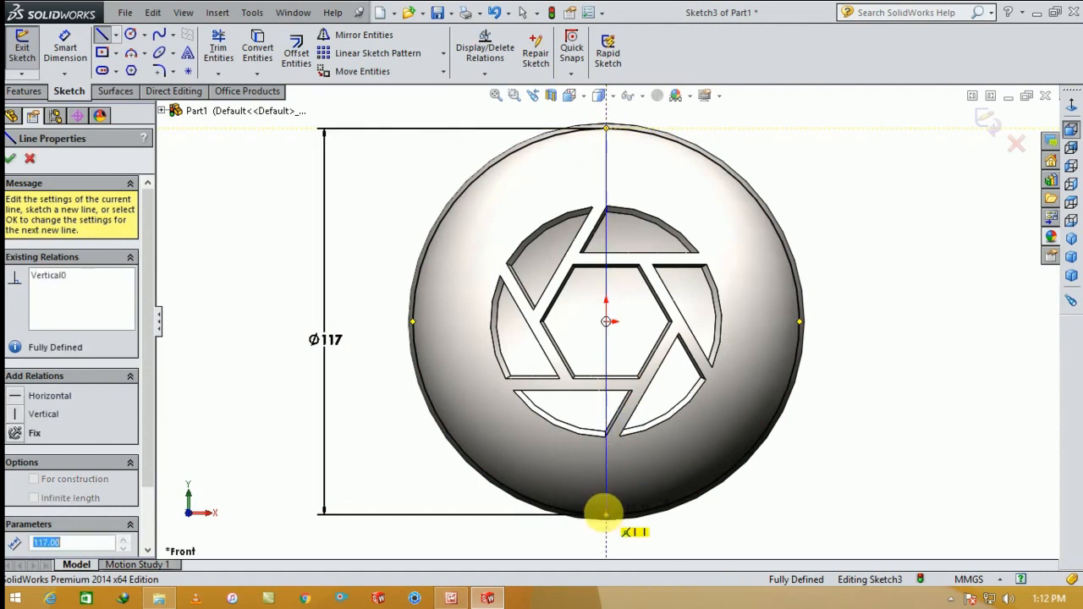
pyautogui.press('Escape')
pyautogui.click(222, 52)
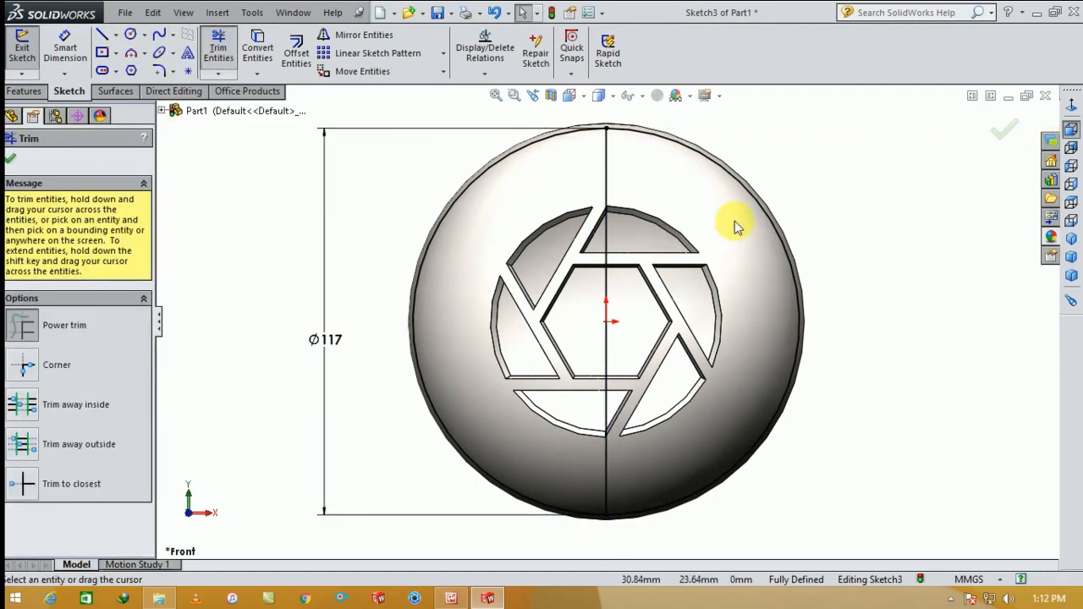
pyautogui.press('Escape')
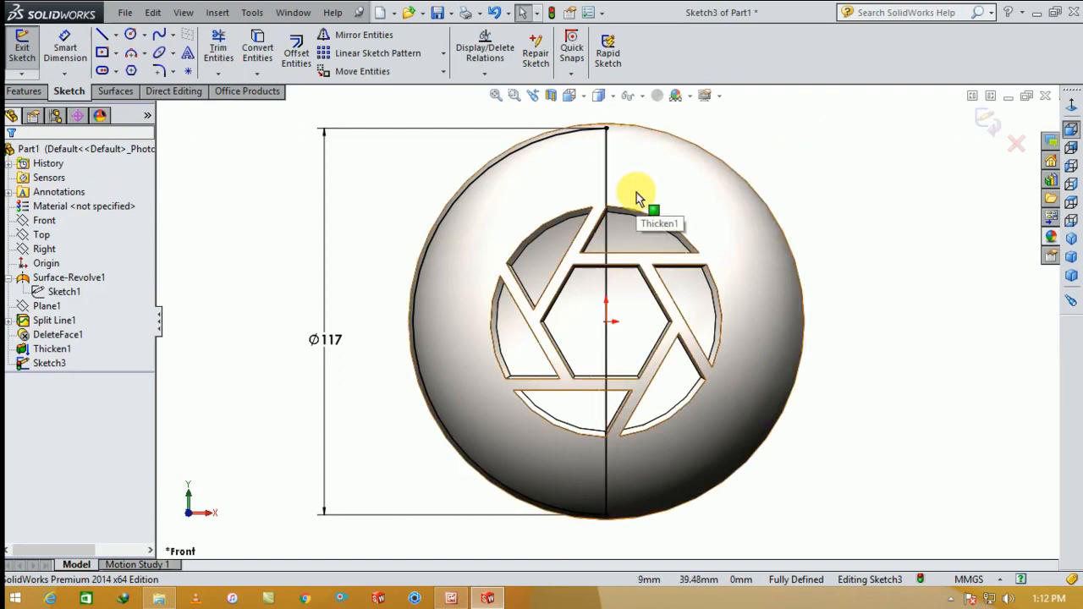
# Step: Revolve the half-circle profile 360 degrees about its vertical line, with the result merged
pyautogui.click(24, 90)
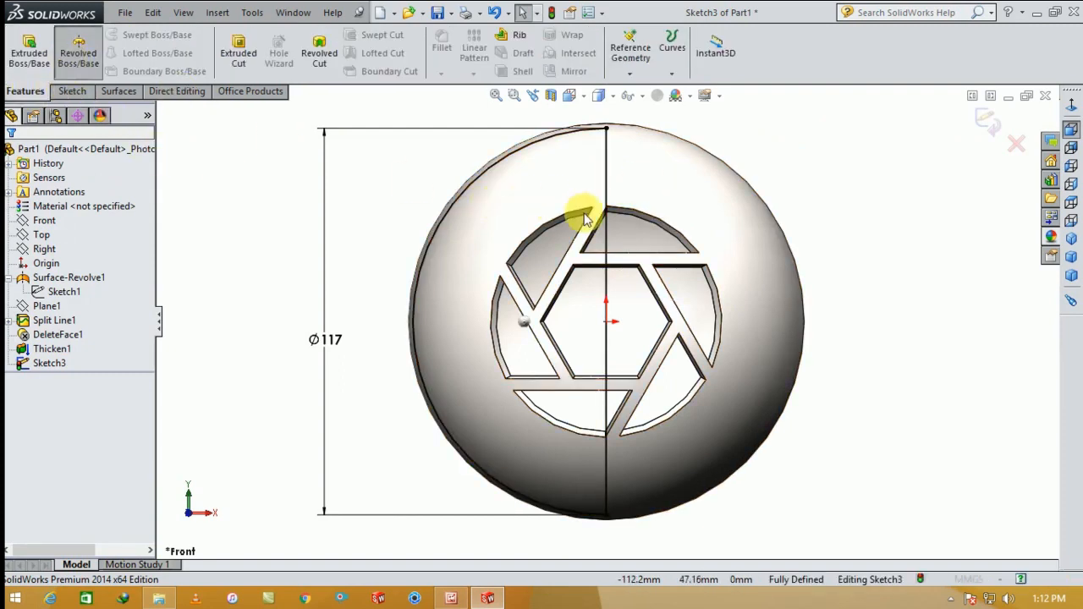
pyautogui.click(606, 177)
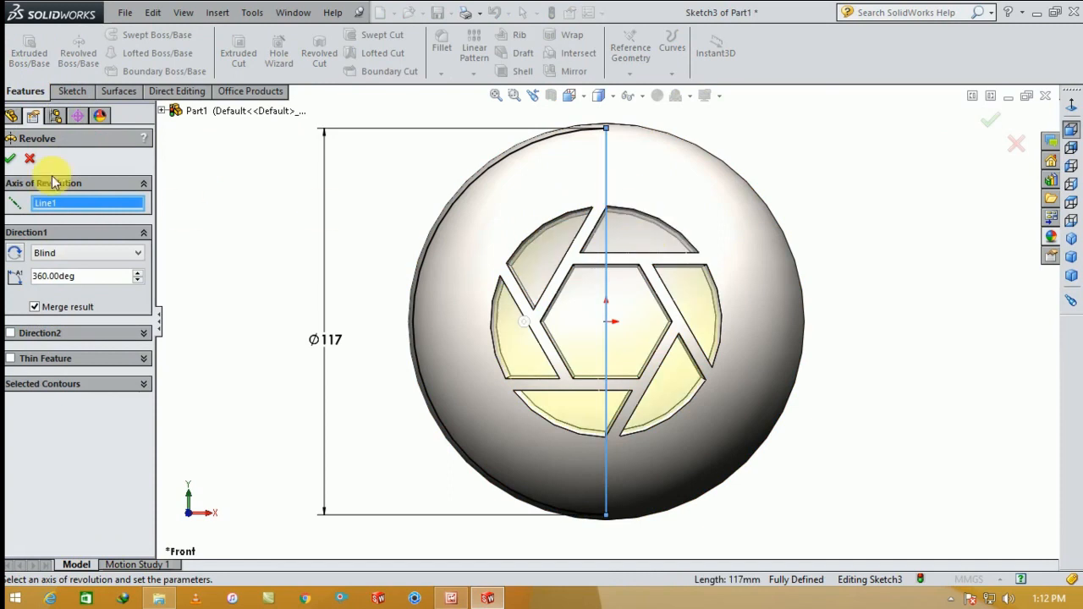
pyautogui.click(9, 160)
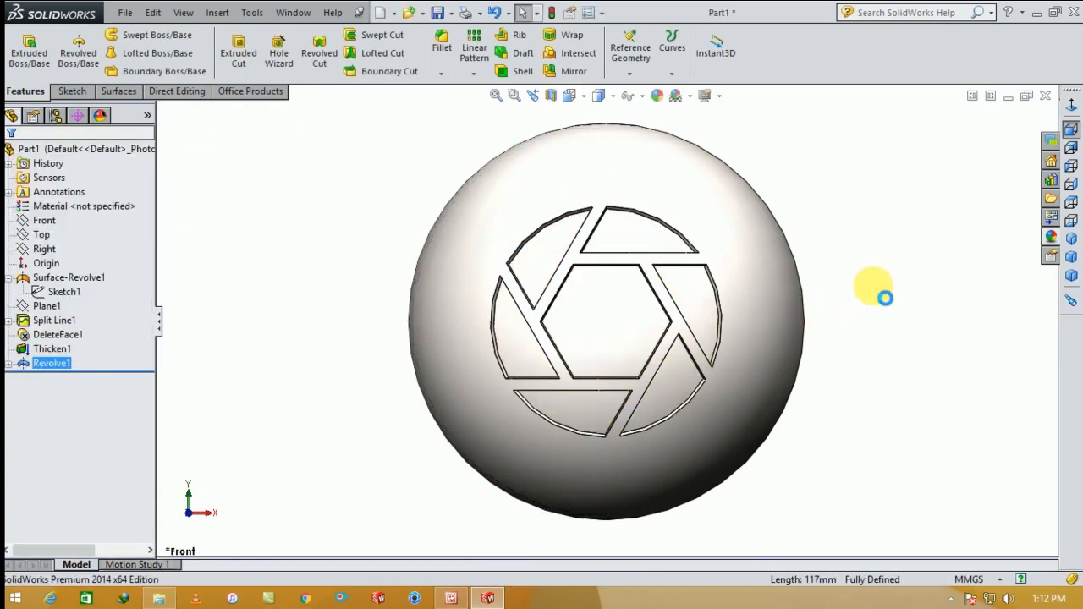
# Step: Examine the patterned openings and the revolved inner sphere behind them up close
pyautogui.moveTo(832, 279); pyautogui.dragTo(809, 322, button='middle')
pyautogui.scroll(-5, 466, 380)
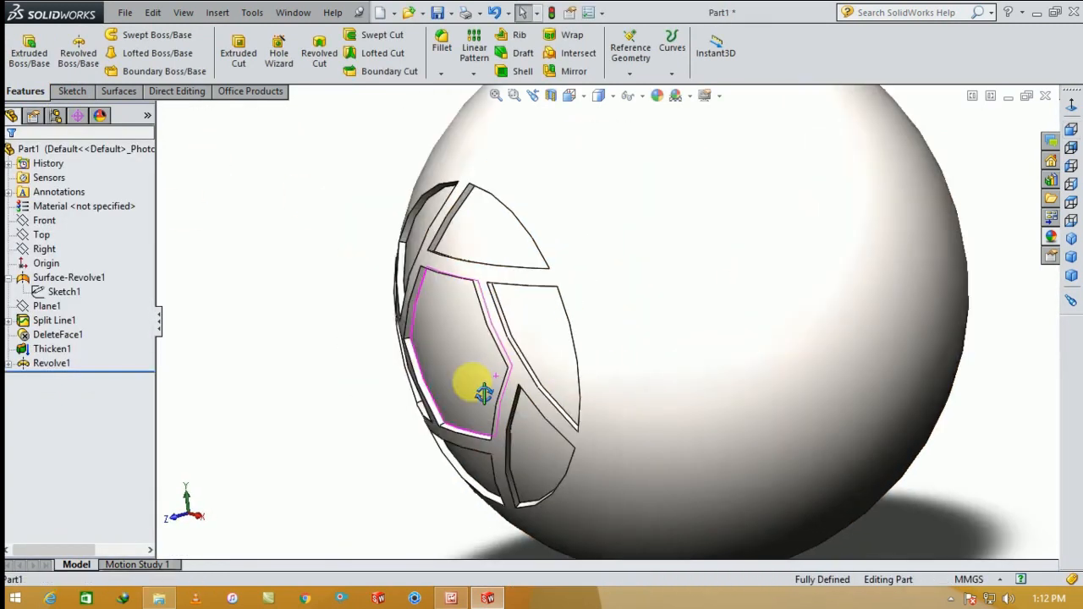
pyautogui.scroll(-2, 457, 357)
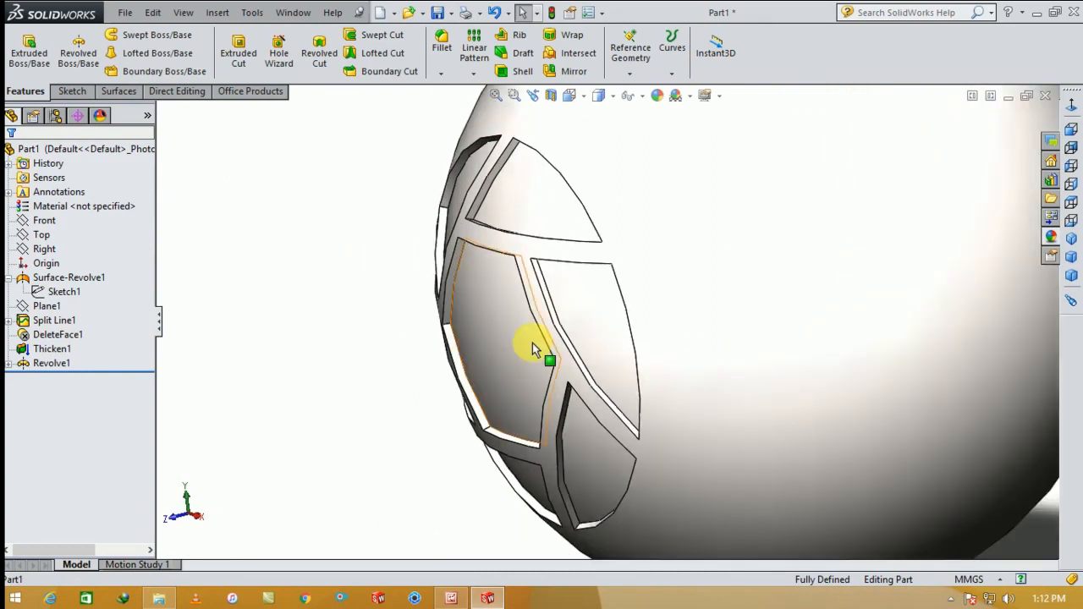
pyautogui.click(531, 347)
pyautogui.click(554, 445)
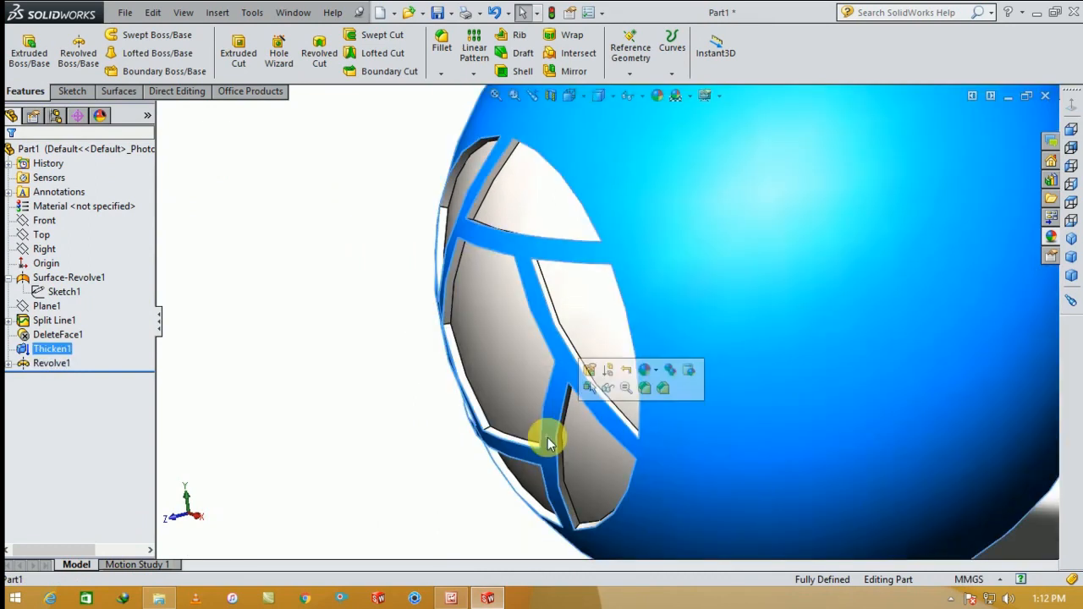
pyautogui.click(475, 207)
pyautogui.press('Escape')
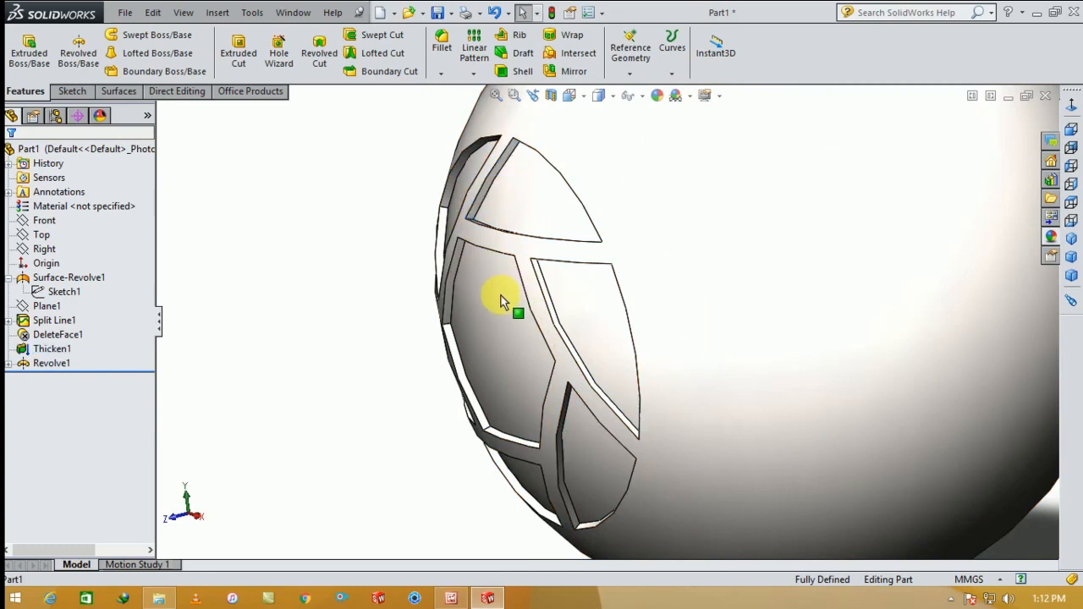
pyautogui.scroll(2, 519, 297)
# Step: Inspect the opening edges with hidden lines visible and in wireframe display
pyautogui.click(600, 96)
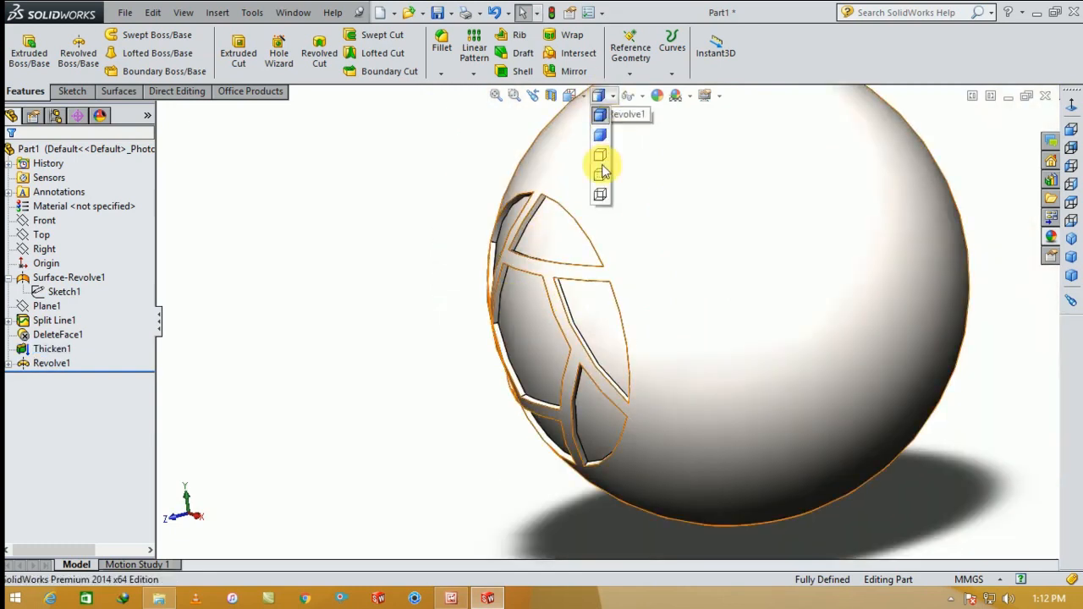
pyautogui.click(601, 174)
pyautogui.scroll(-5, 556, 282)
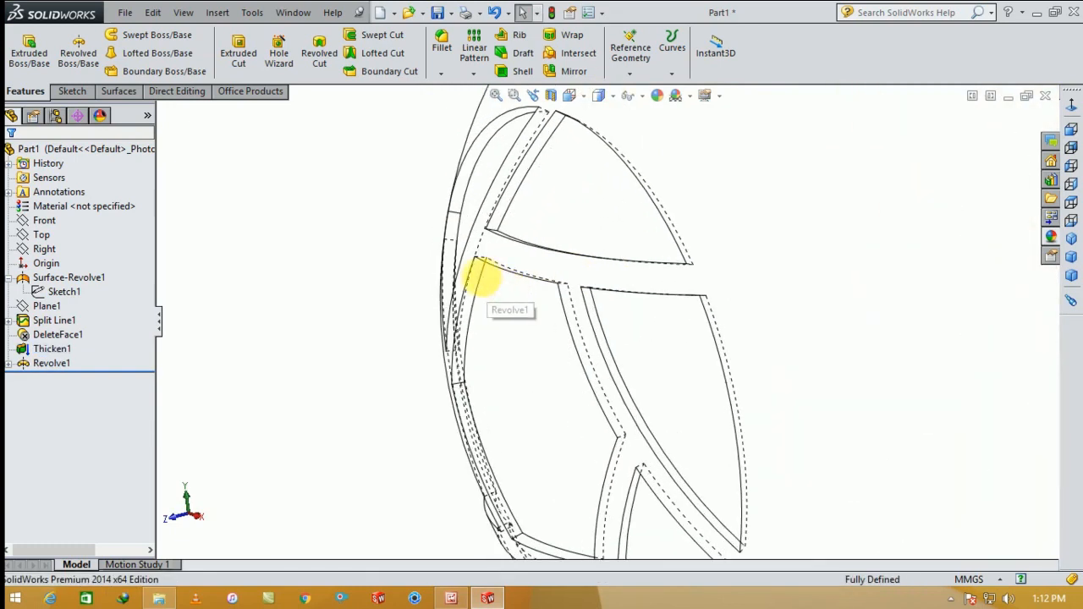
pyautogui.click(472, 275)
pyautogui.click(570, 96)
pyautogui.click(601, 95)
pyautogui.click(600, 196)
pyautogui.moveTo(550, 267)
pyautogui.mouseDown(button='middle')
pyautogui.moveTo(539, 292)
pyautogui.moveTo(563, 284)
pyautogui.moveTo(543, 261)
pyautogui.moveTo(604, 223)
pyautogui.mouseUp(button='middle')
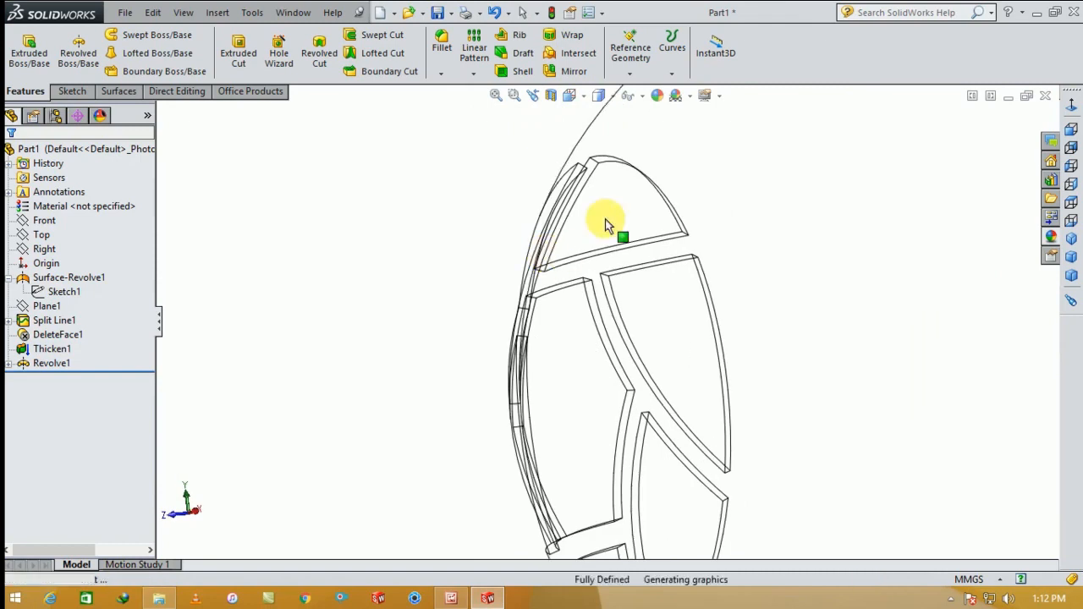
# Step: Set the model display to shaded without edges and show the sphere in isometric view
pyautogui.click(614, 96)
pyautogui.click(599, 118)
pyautogui.scroll(5, 580, 296)
pyautogui.moveTo(646, 321)
pyautogui.mouseDown(button='middle')
pyautogui.moveTo(720, 327)
pyautogui.moveTo(676, 350)
pyautogui.moveTo(689, 294)
pyautogui.moveTo(648, 318)
pyautogui.mouseUp(button='middle')
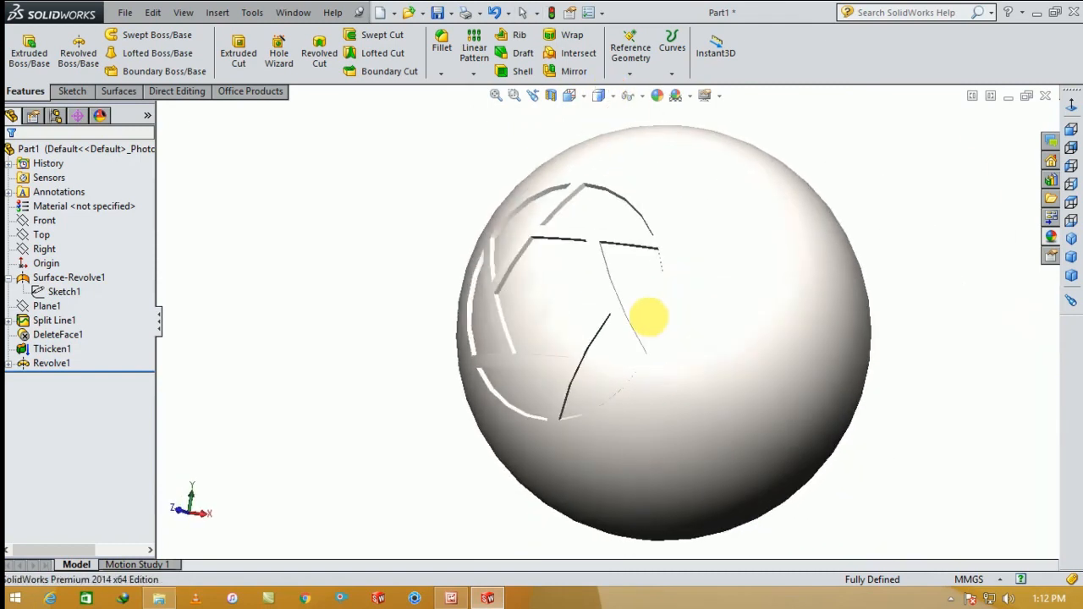
pyautogui.click(1070, 238)
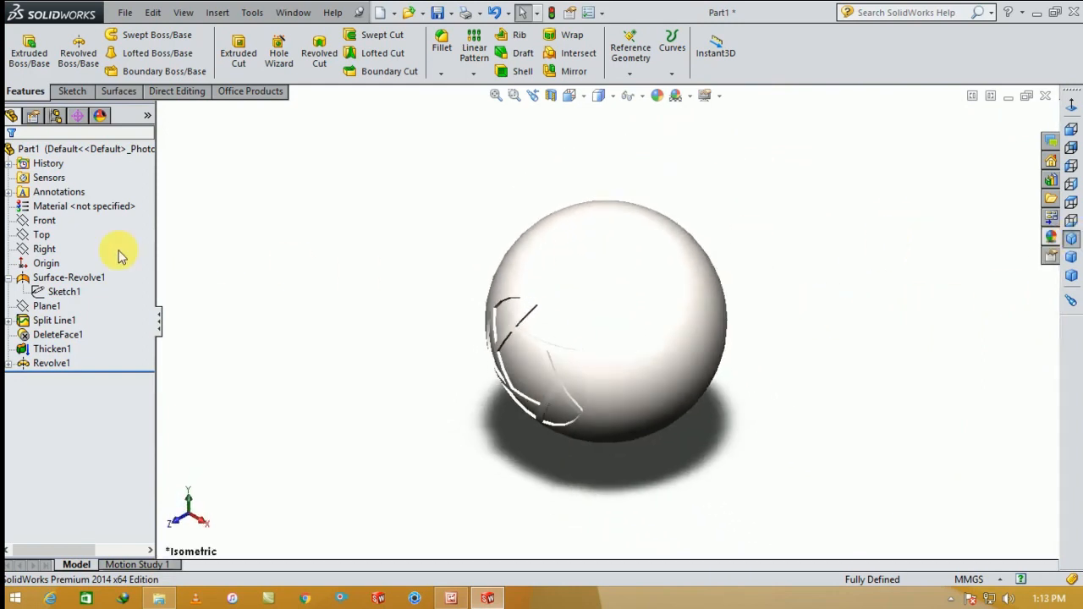
# Step: Start a new sketch on the Front plane and draw a circle from the origin out to the sphere's outline
pyautogui.click(44, 222)
pyautogui.click(69, 200)
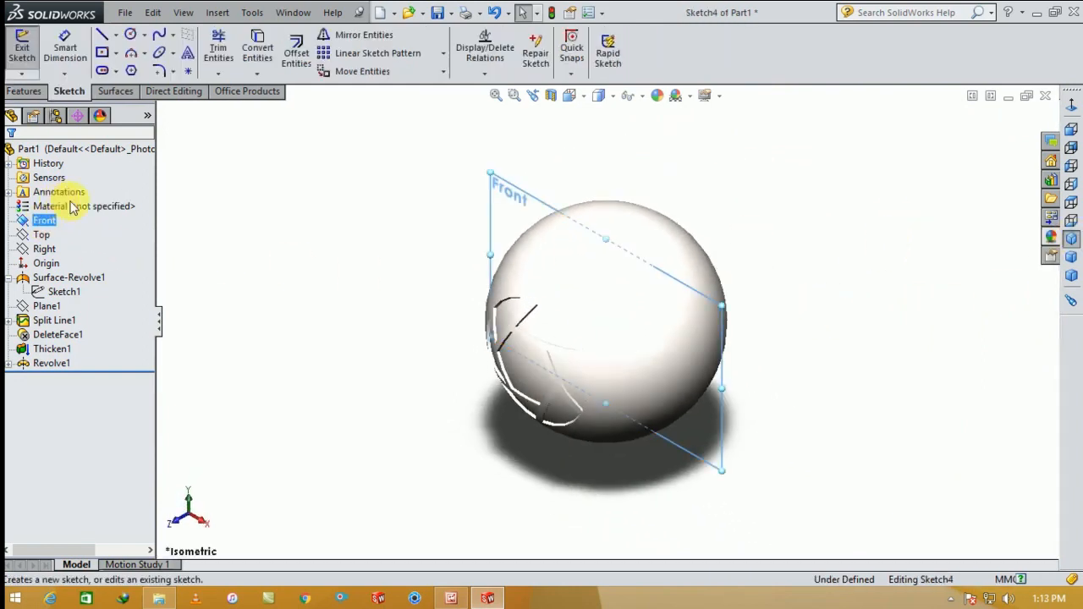
pyautogui.click(1071, 106)
pyautogui.scroll(5, 628, 399)
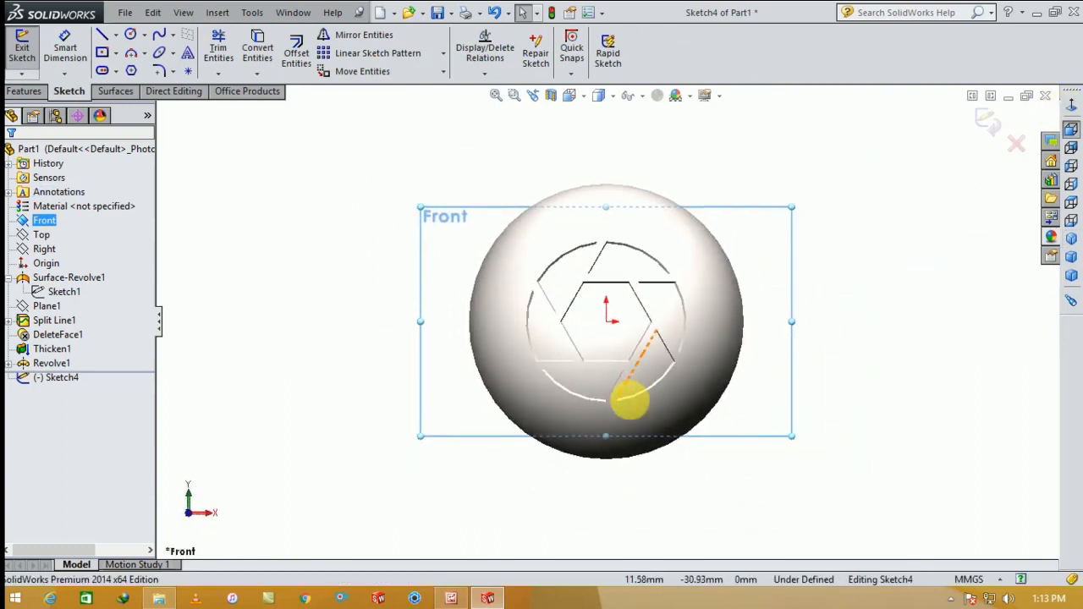
pyautogui.scroll(-2, 597, 451)
pyautogui.click(607, 433)
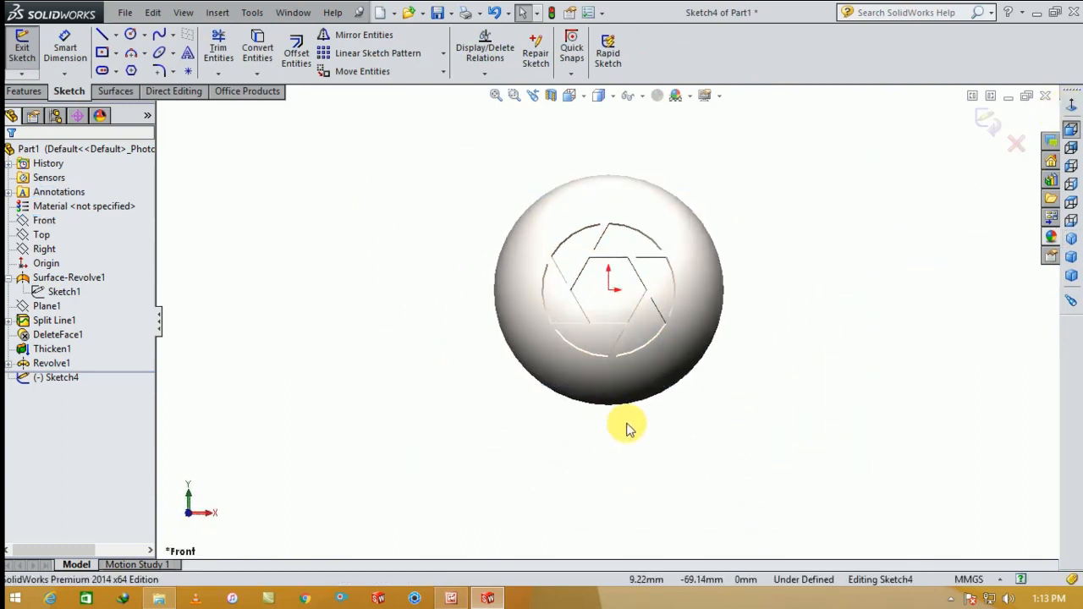
pyautogui.click(132, 35)
pyautogui.click(609, 289)
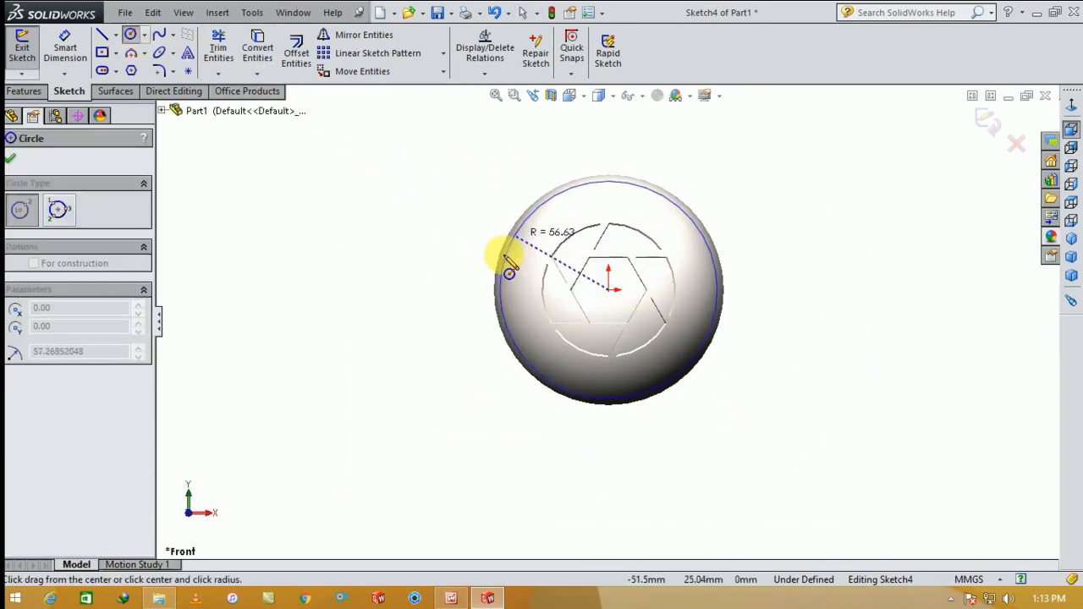
pyautogui.click(496, 280)
pyautogui.press('Escape')
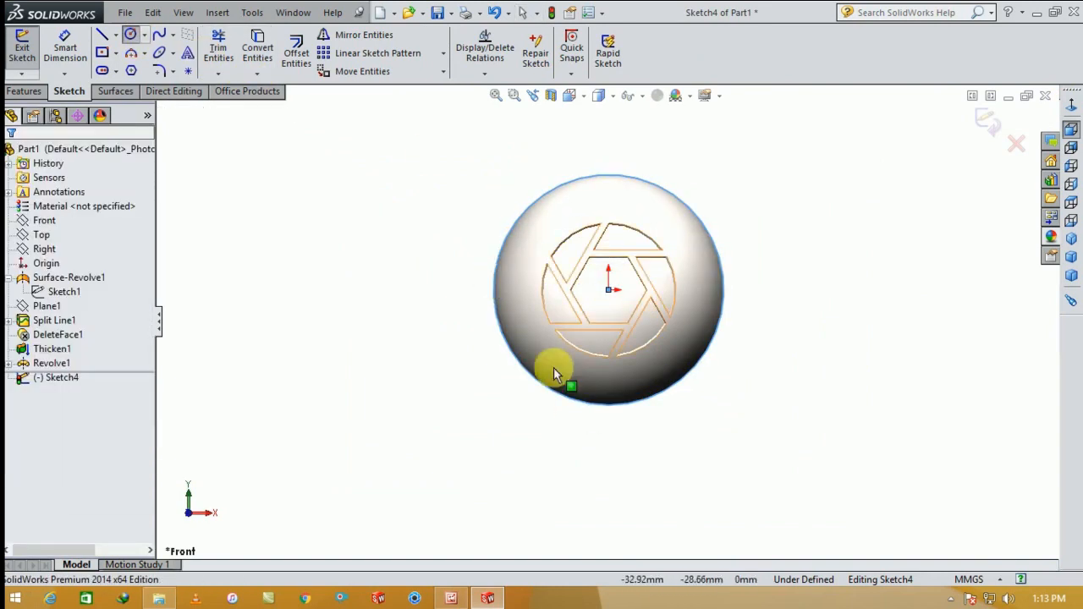
# Step: Sketch a center rectangle about 152 mm wide and 14 mm tall just below the sphere, centred under the origin
pyautogui.click(116, 55)
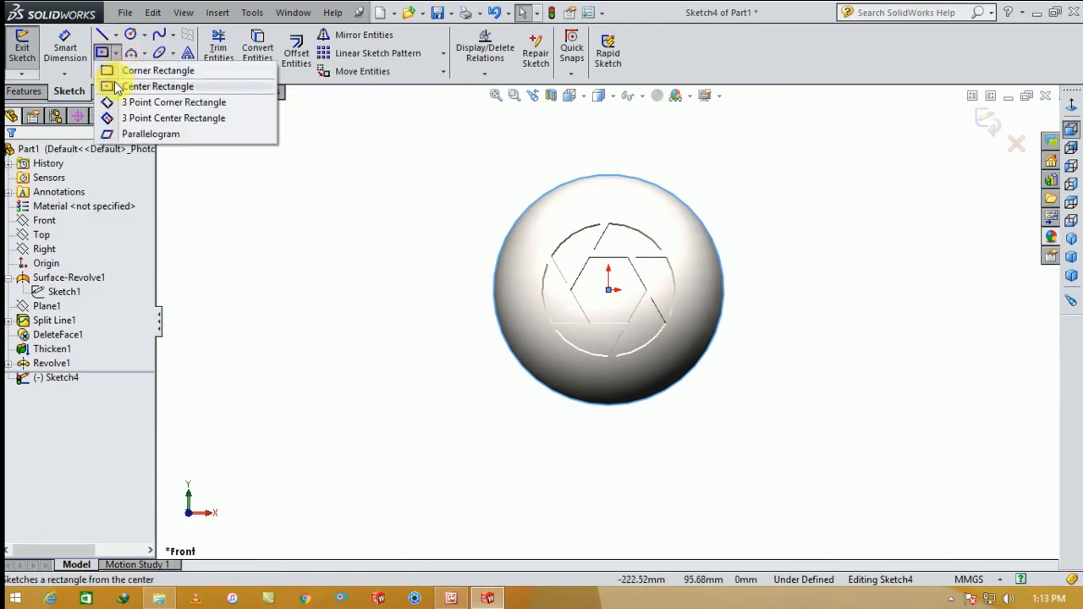
pyautogui.click(148, 84)
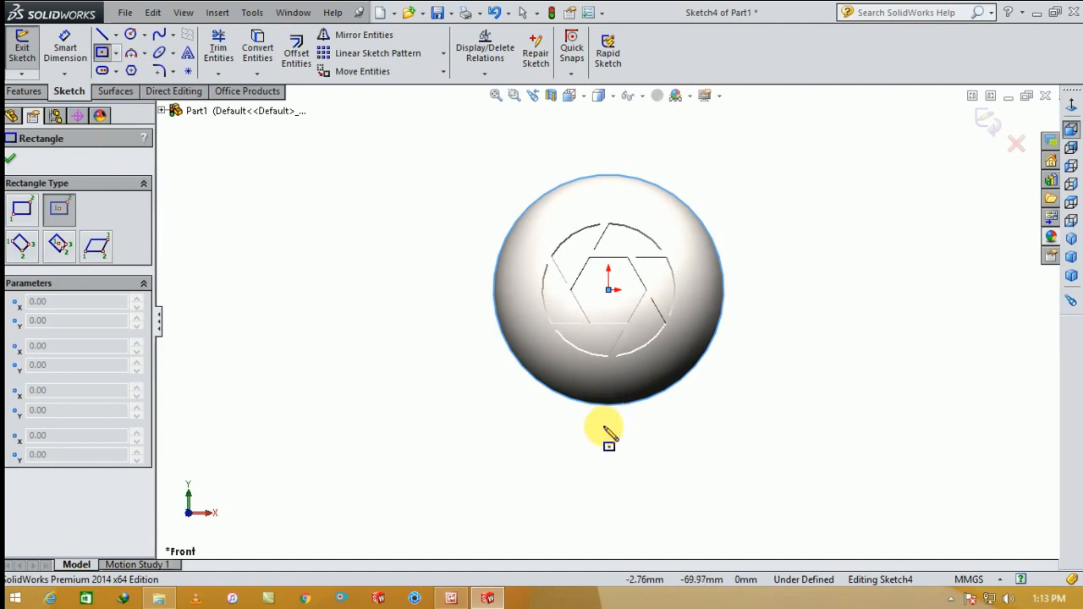
pyautogui.click(608, 424)
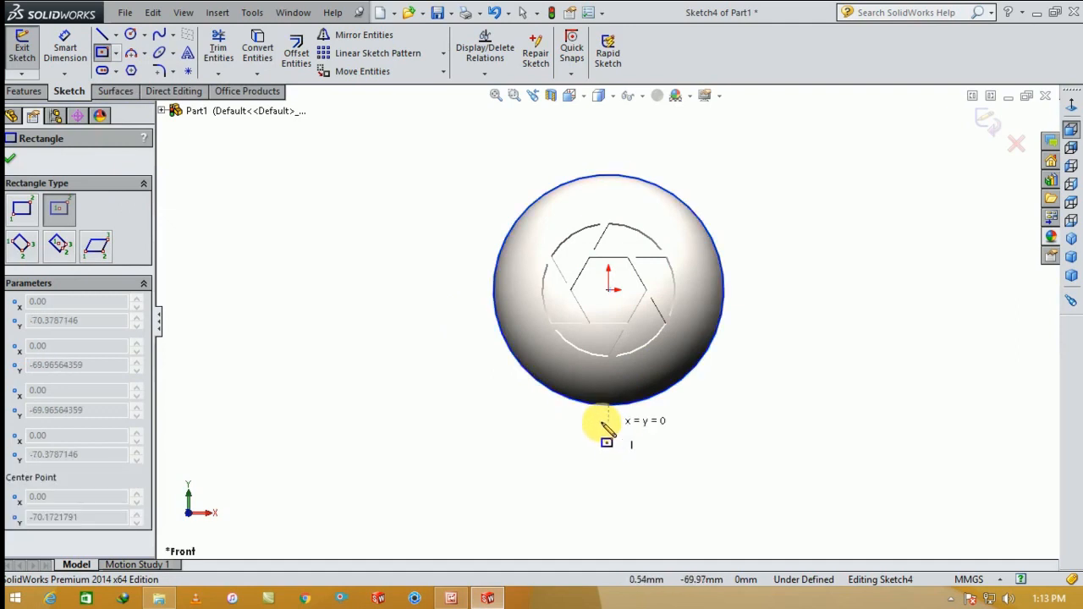
pyautogui.click(464, 413)
pyautogui.press('Escape')
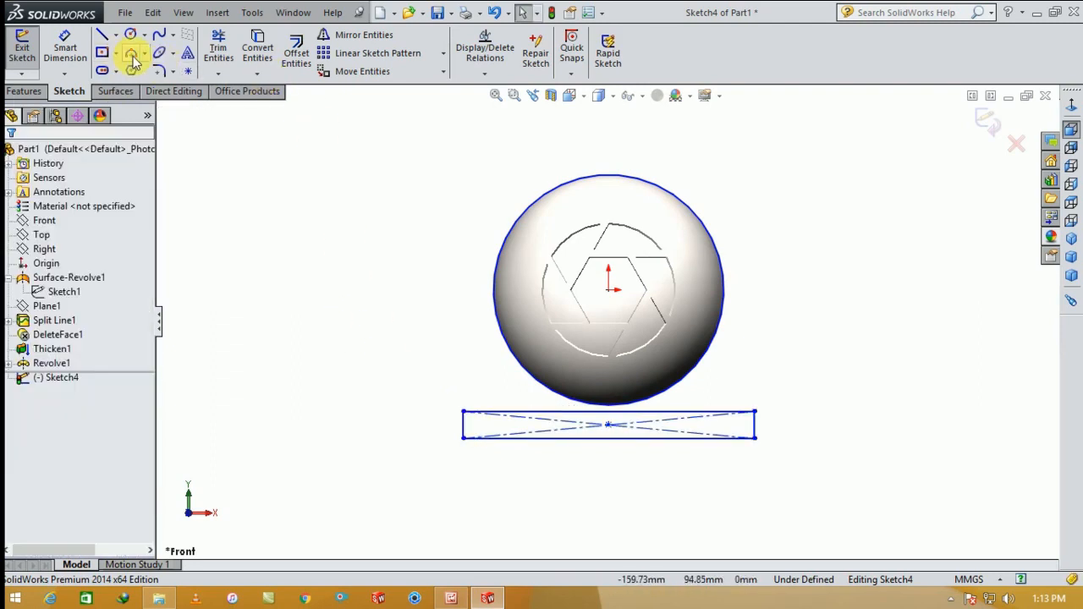
# Step: Sketch a downward-bowing 3-point arc from the rectangle's upper-left corner to the lower left of the circle
pyautogui.scroll(-2, 600, 406)
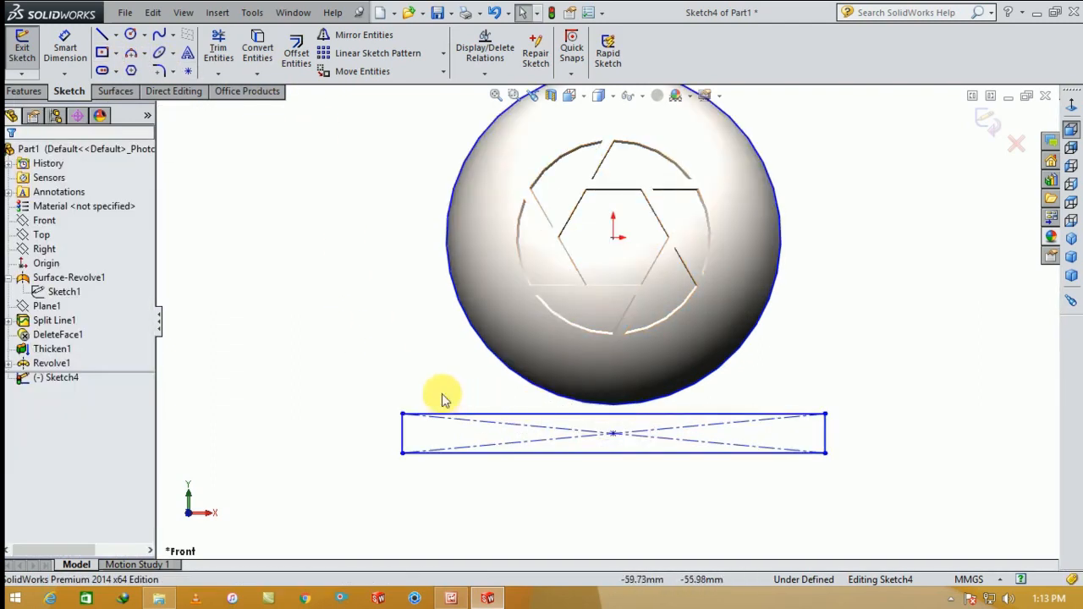
pyautogui.click(403, 413)
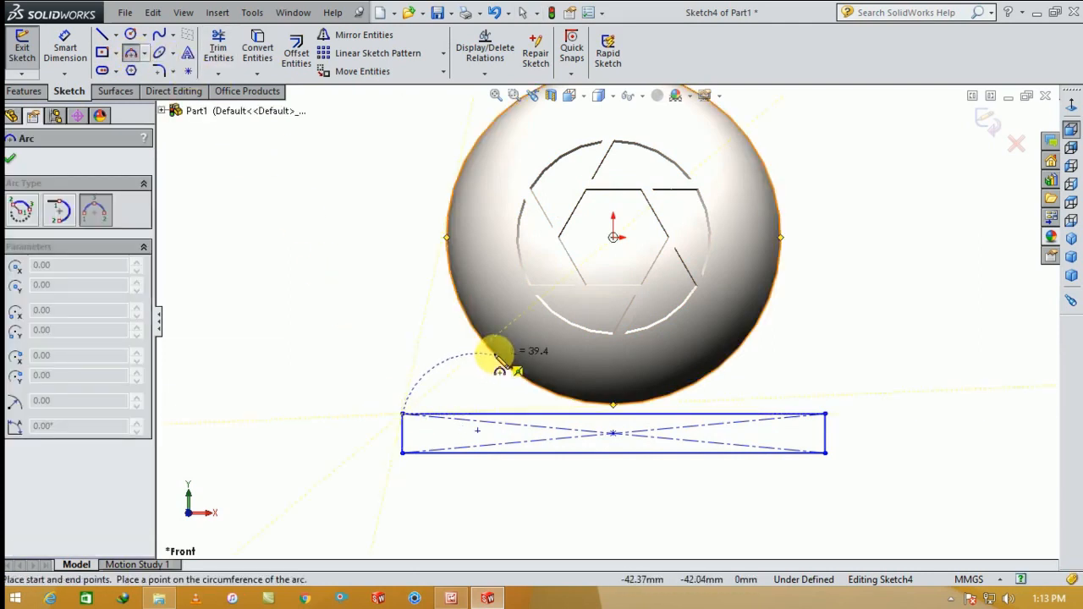
pyautogui.click(499, 356)
pyautogui.click(484, 377)
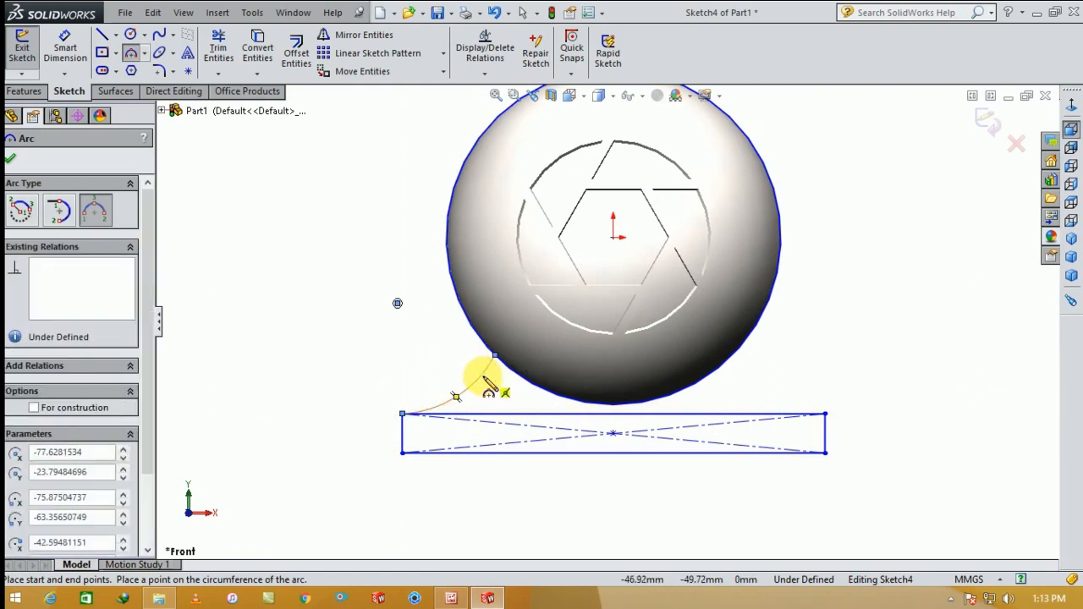
pyautogui.press('Escape')
# Step: Draw a vertical centerline from the origin down past the bottom of the rectangle
pyautogui.click(117, 38)
pyautogui.click(121, 67)
pyautogui.click(614, 238)
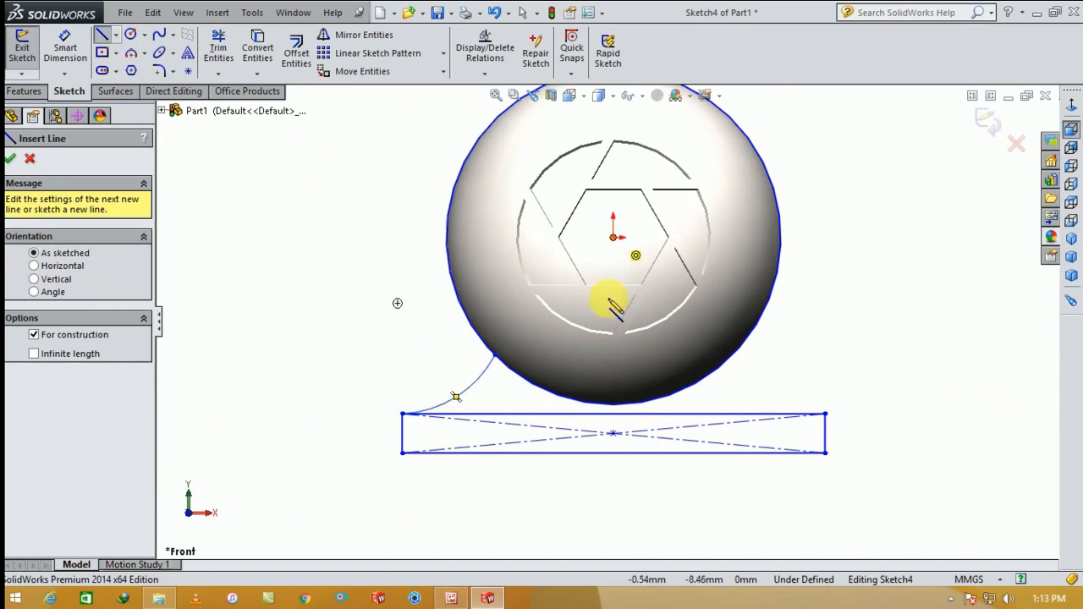
pyautogui.click(613, 523)
pyautogui.press('Escape')
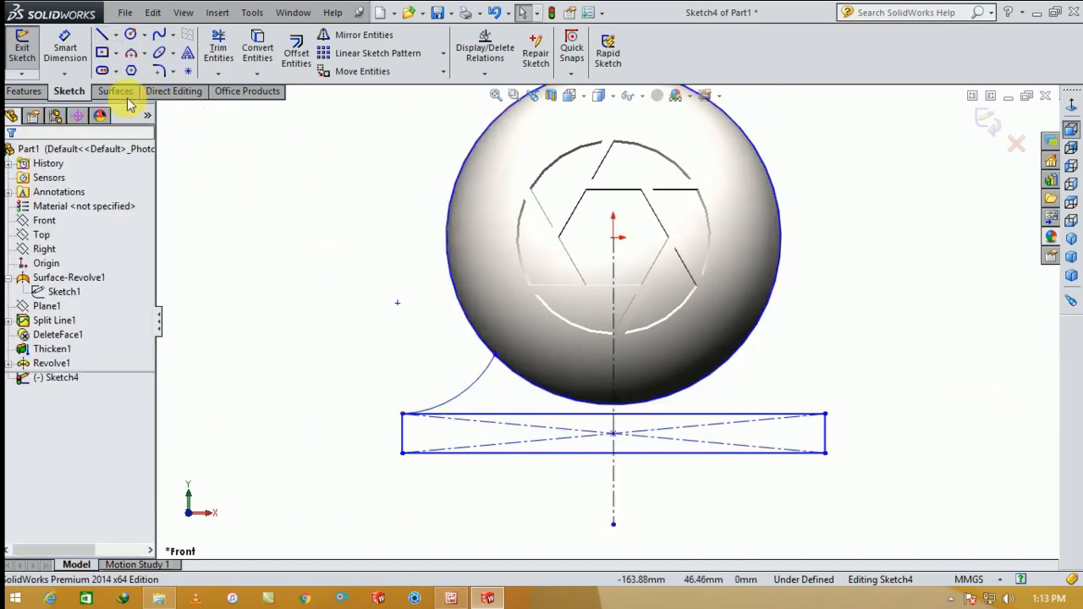
pyautogui.click(157, 70)
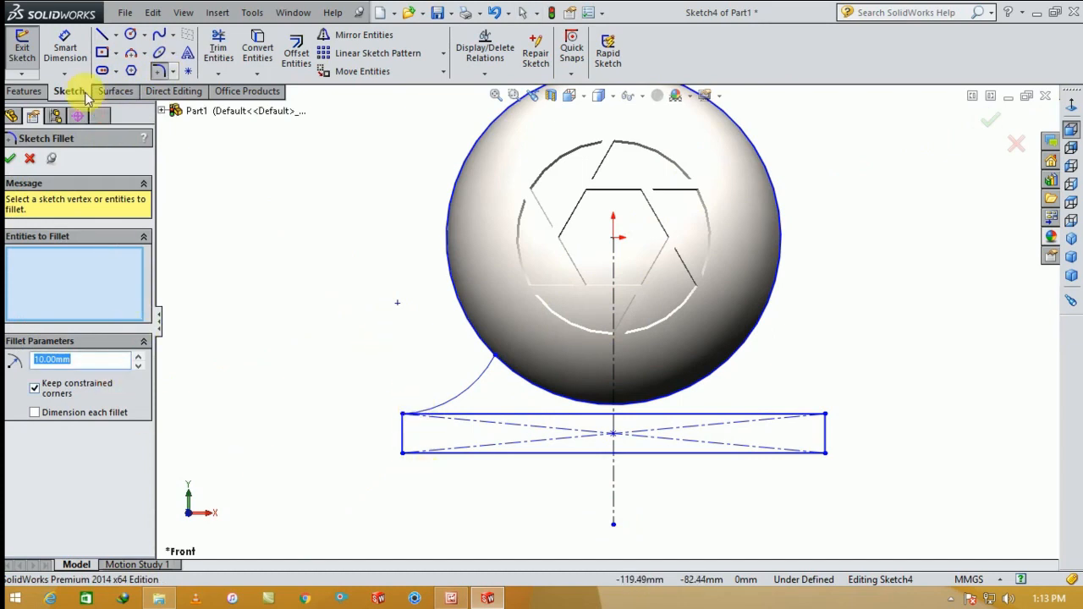
pyautogui.click(65, 52)
pyautogui.click(554, 453)
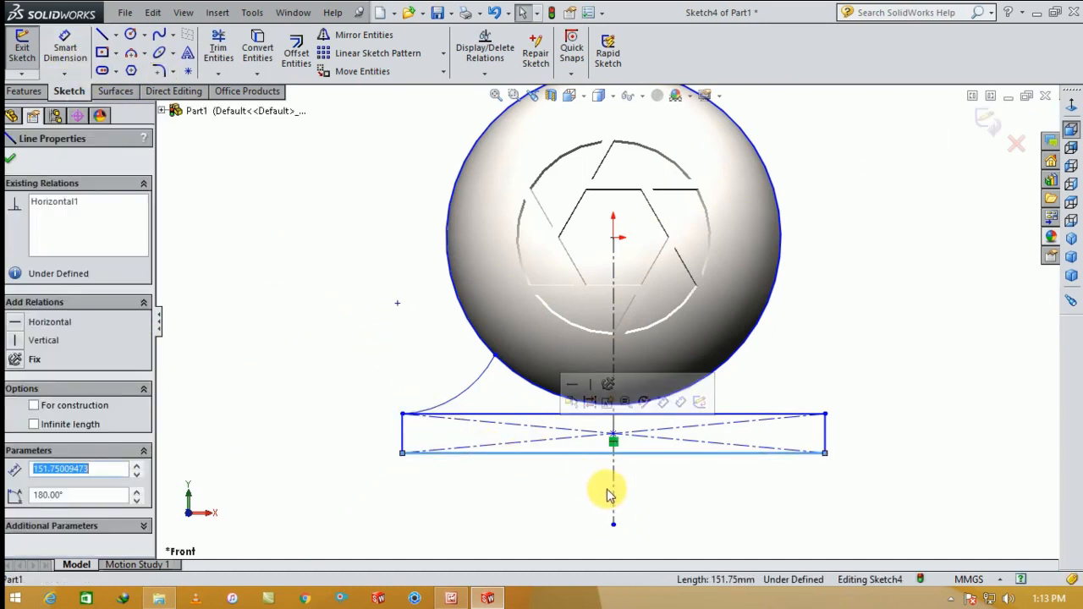
pyautogui.click(412, 378)
pyautogui.click(64, 52)
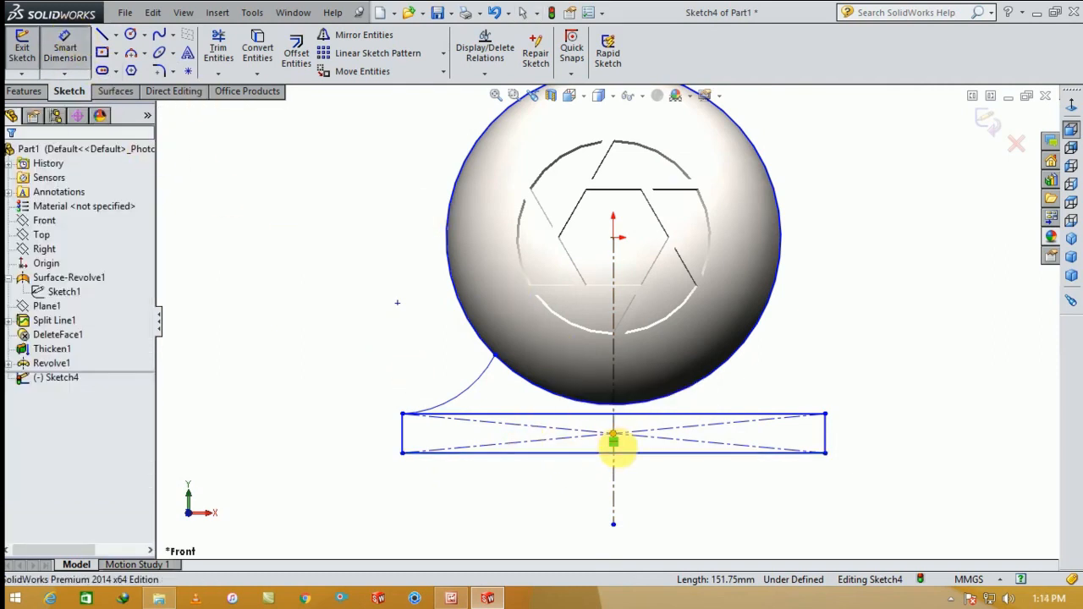
pyautogui.click(607, 455)
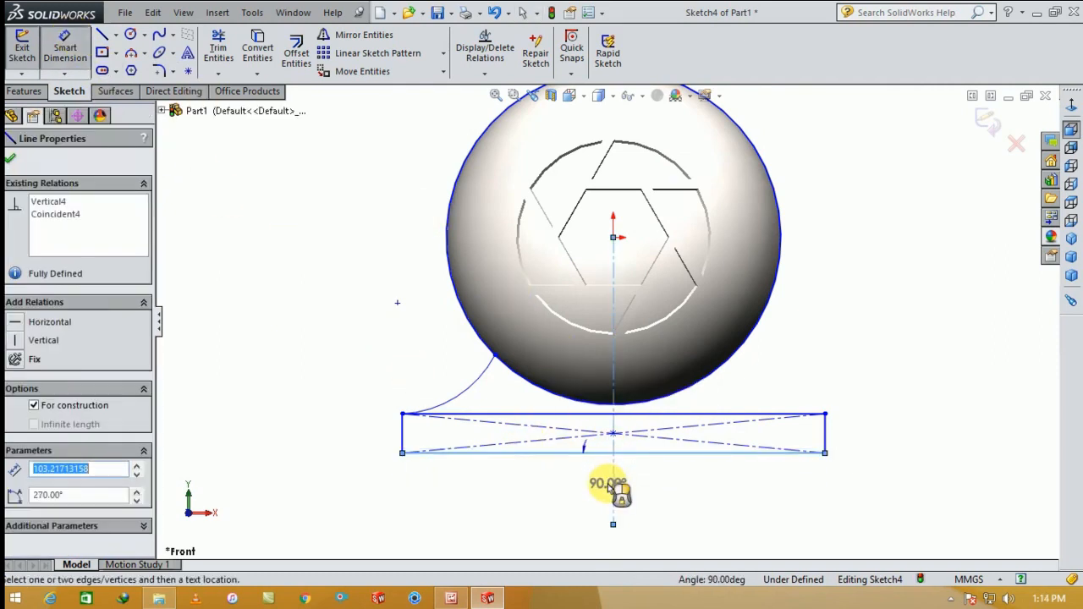
pyautogui.press('Escape')
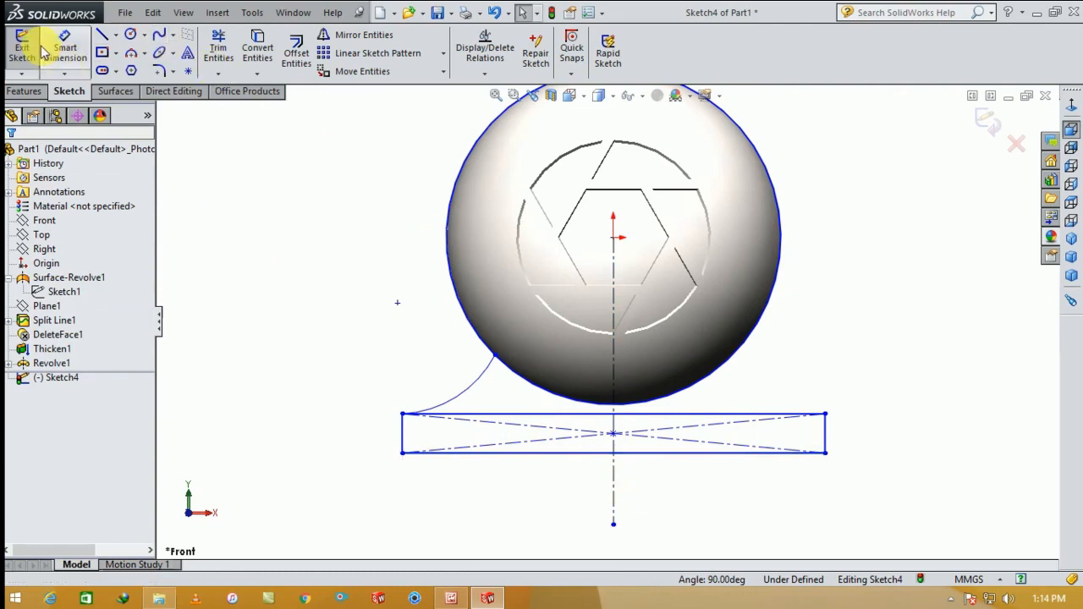
# Step: Dimension the rectangle's bottom edge and set its length to 150 mm
pyautogui.click(81, 53)
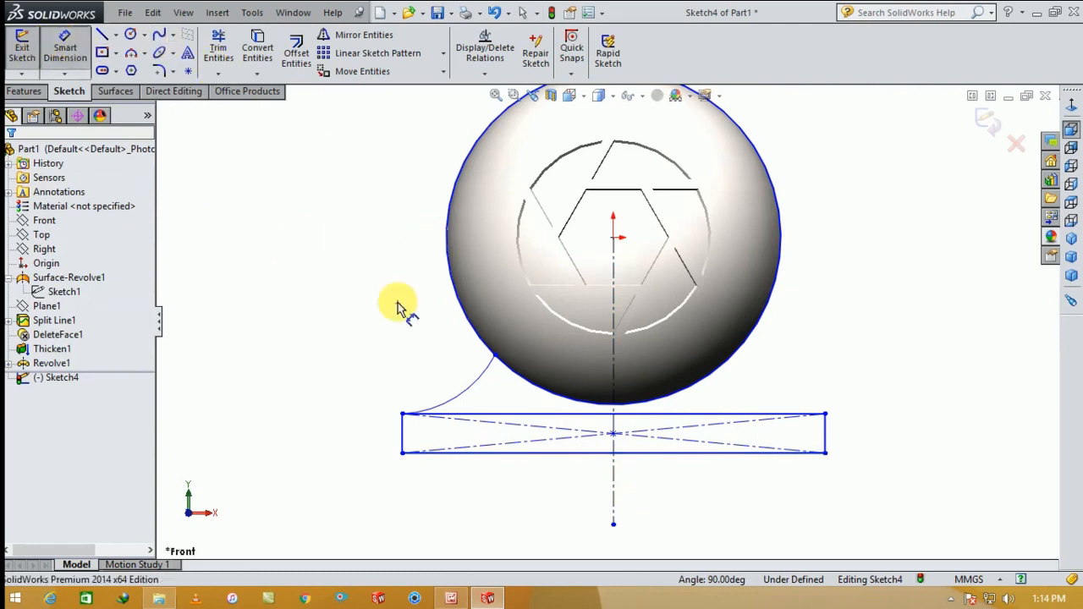
pyautogui.click(715, 455)
pyautogui.click(701, 499)
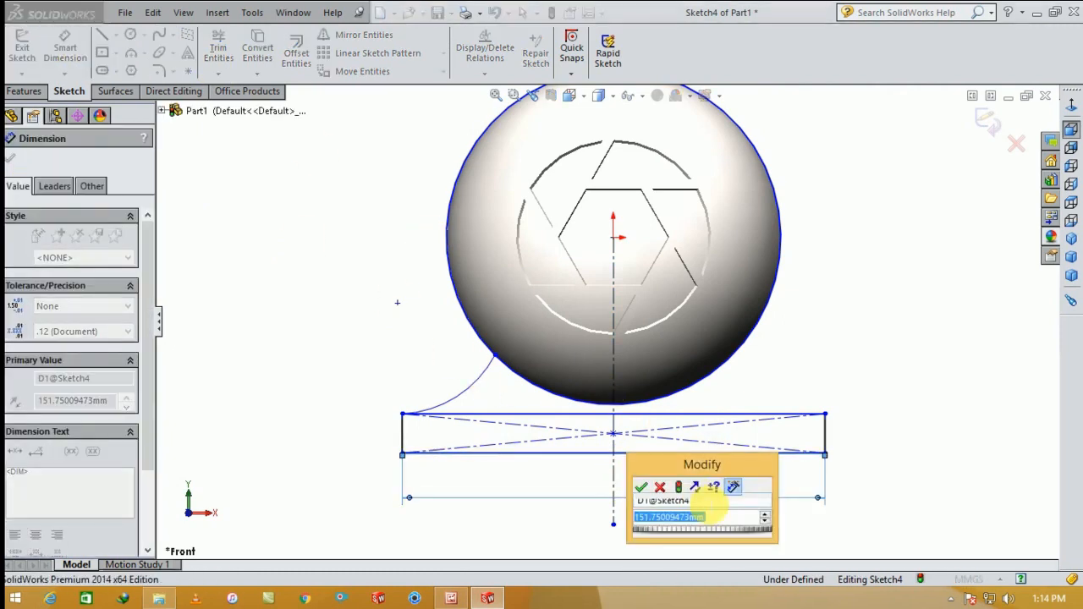
pyautogui.write('150')
pyautogui.press('Return')
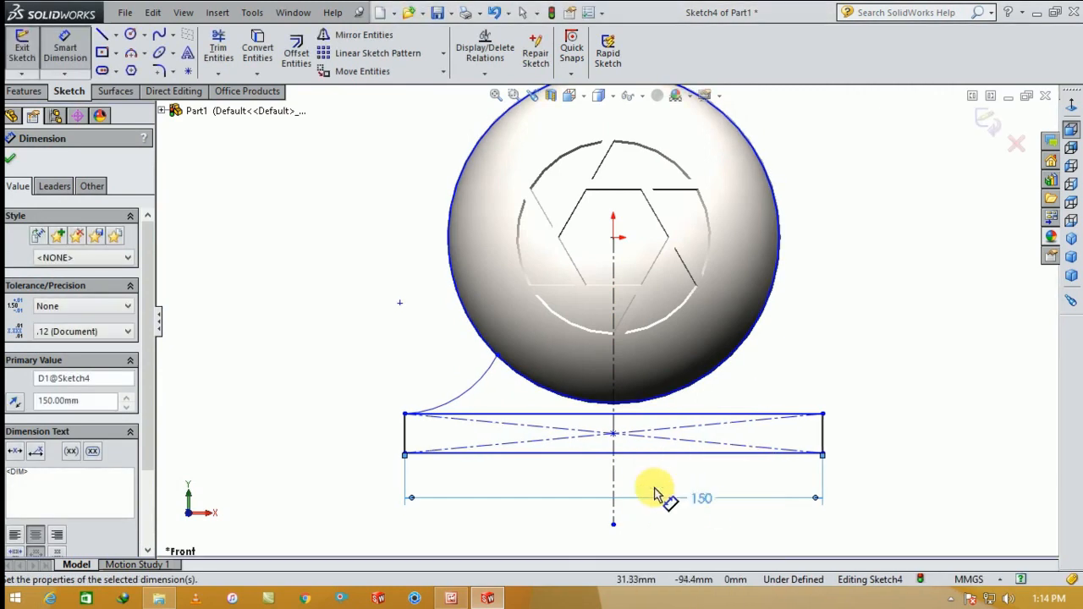
# Step: Dimension the arc between the rectangle and the circle with a radius of 40 mm
pyautogui.click(484, 377)
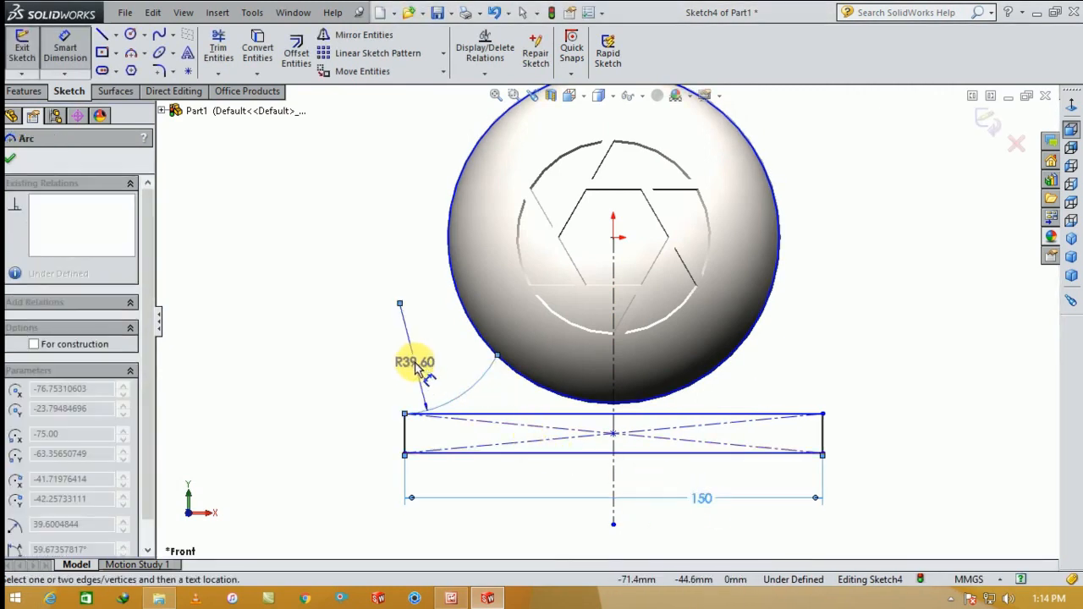
pyautogui.click(415, 366)
pyautogui.press('Return')
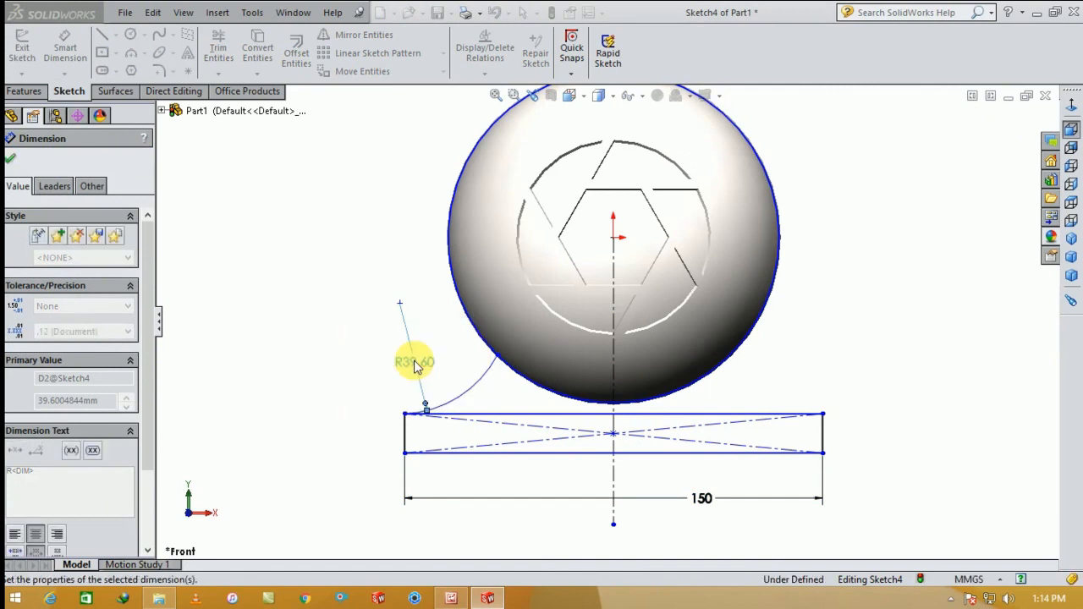
pyautogui.press('Escape')
# Step: Dimension the rectangle's left edge and set its height to 14 mm
pyautogui.click(68, 44)
pyautogui.click(405, 434)
pyautogui.click(356, 438)
pyautogui.write('15')
pyautogui.press('Return')
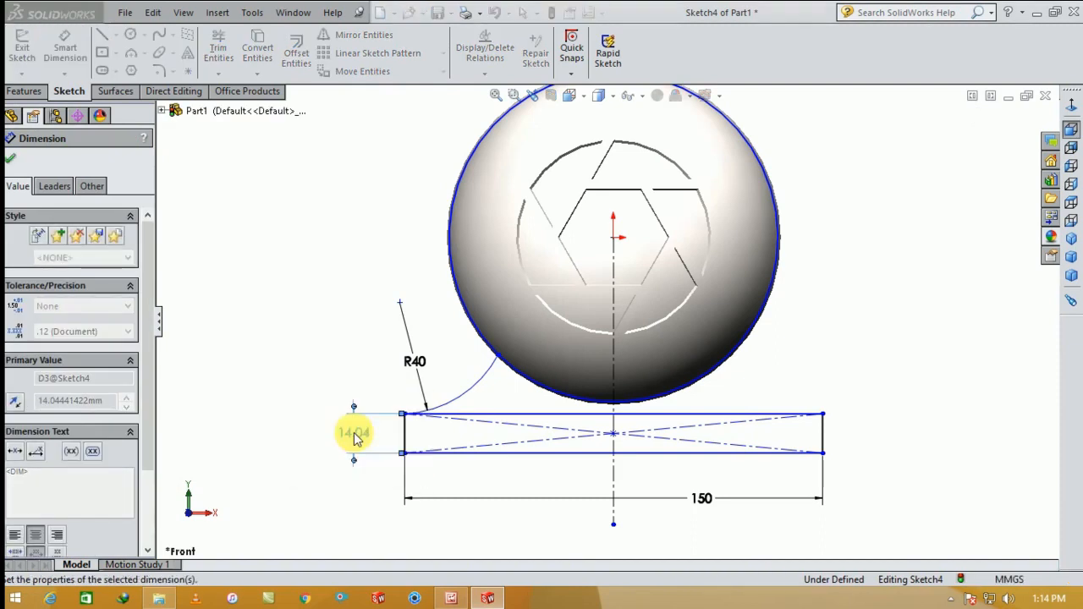
pyautogui.press('Escape')
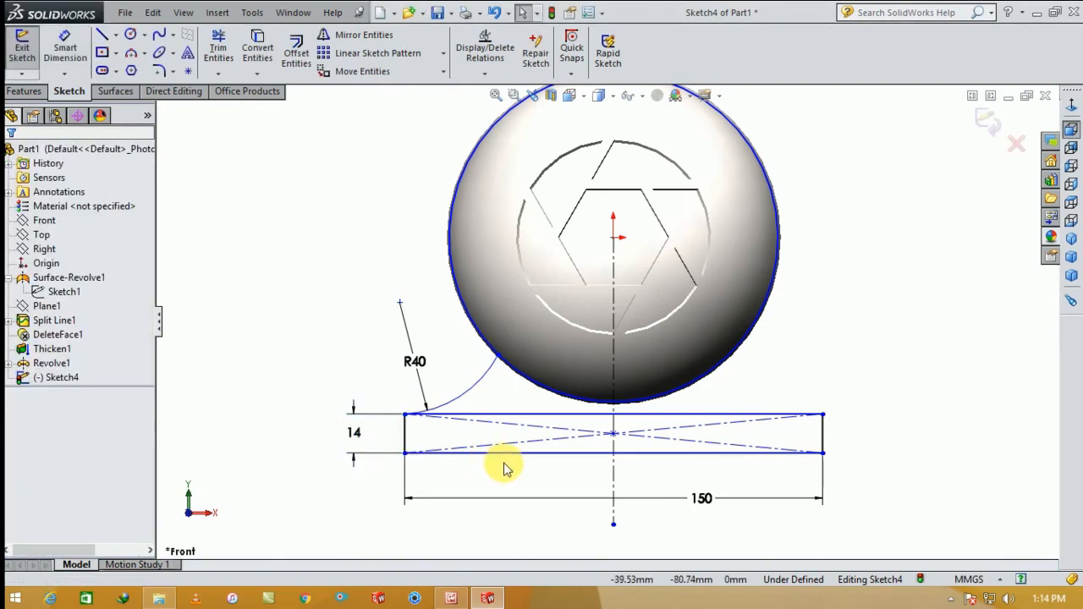
# Step: Trim away the rectangle's horizontal edges and diagonals on the right side of the centerline
pyautogui.click(213, 49)
pyautogui.moveTo(799, 347)
pyautogui.mouseDown()
pyautogui.moveTo(752, 496)
pyautogui.moveTo(722, 518)
pyautogui.moveTo(695, 453)
pyautogui.mouseUp()
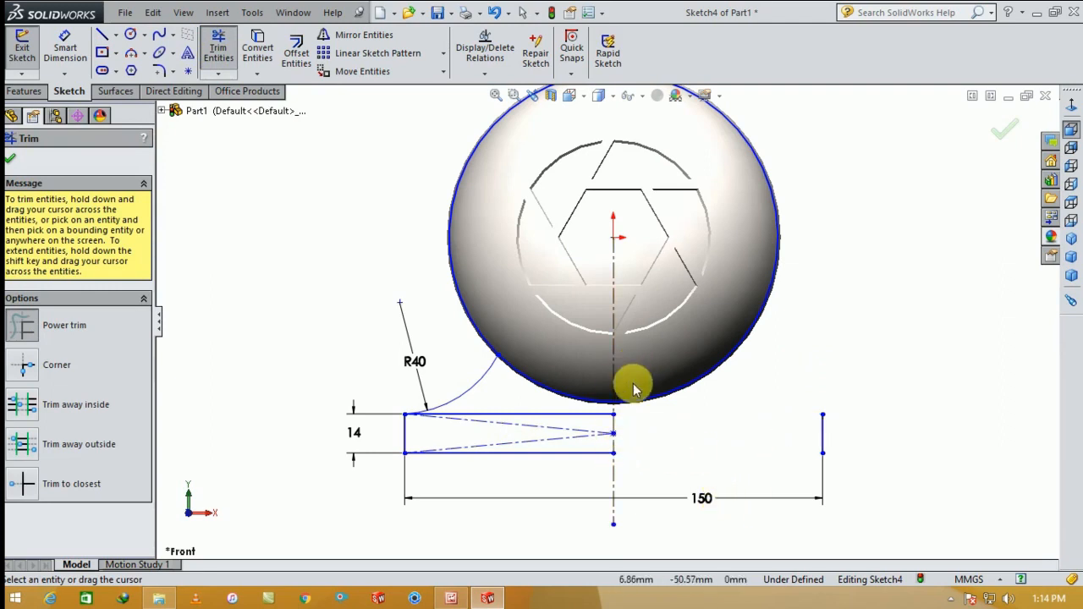
pyautogui.press('Escape')
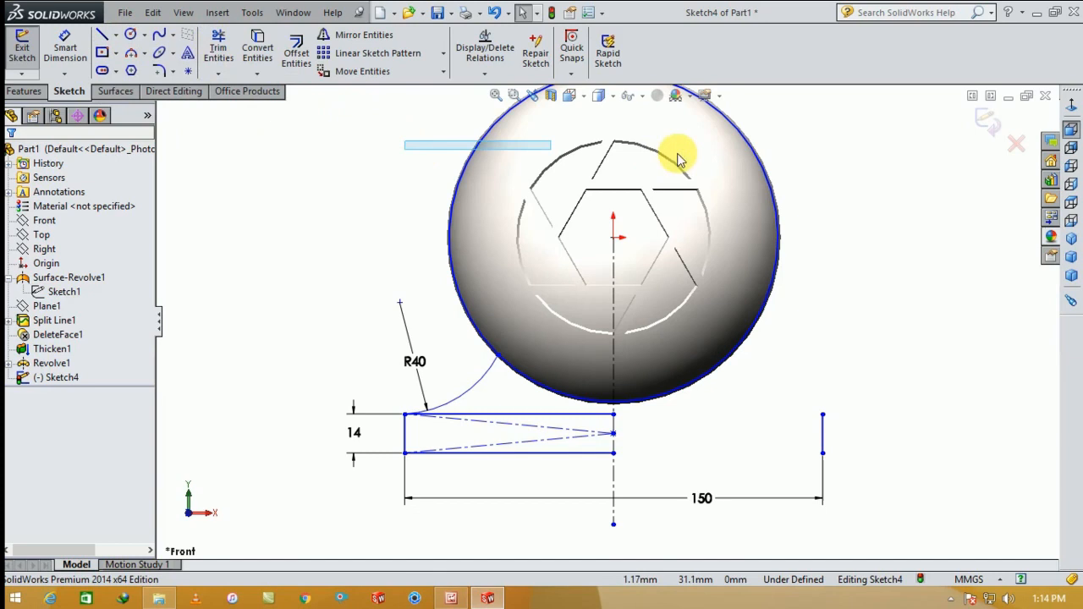
# Step: Draw a short vertical line along the centerline joining the rectangle's top edge to the bottom of the circle
pyautogui.click(212, 46)
pyautogui.click(205, 60)
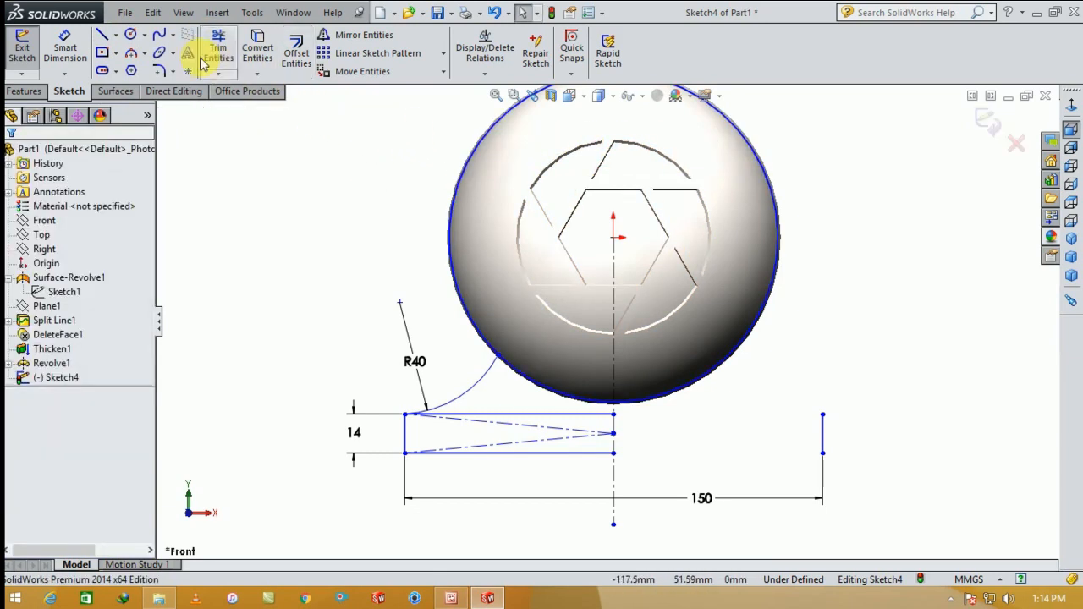
pyautogui.click(101, 38)
pyautogui.scroll(-2, 592, 457)
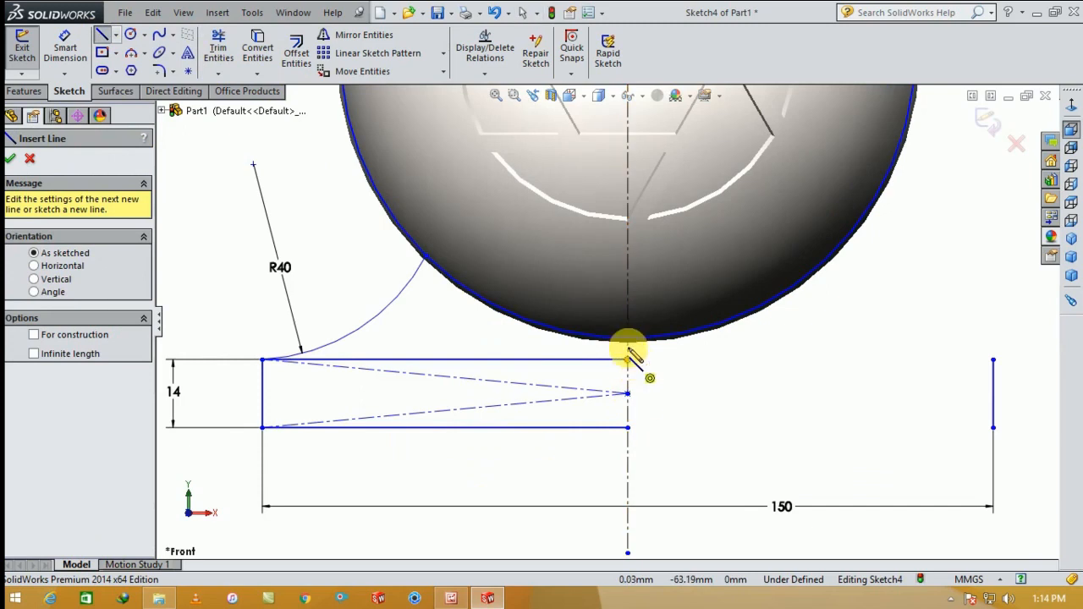
pyautogui.click(628, 357)
pyautogui.press('Escape')
pyautogui.press('Escape')
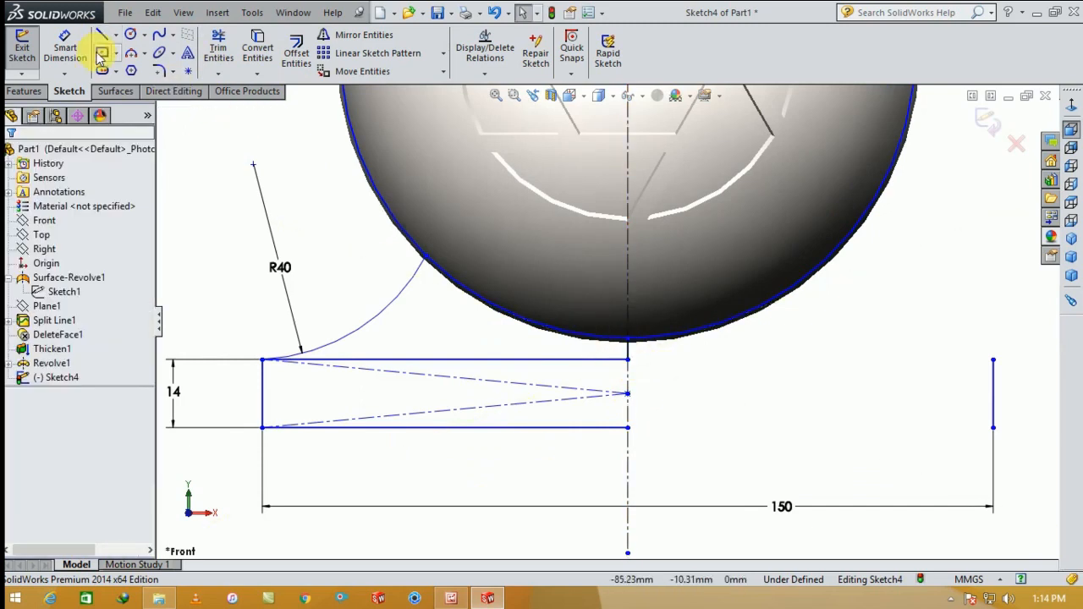
# Step: Trim the circle down to the lower-left portion between the R40 arc and the centerline
pyautogui.click(219, 49)
pyautogui.scroll(3, 423, 339)
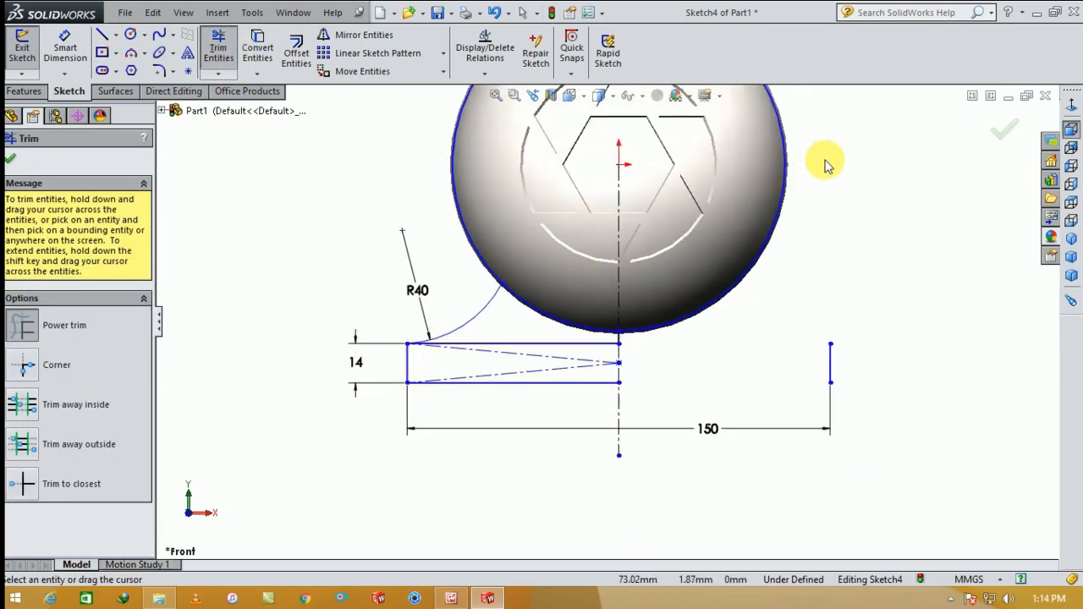
pyautogui.press('Escape')
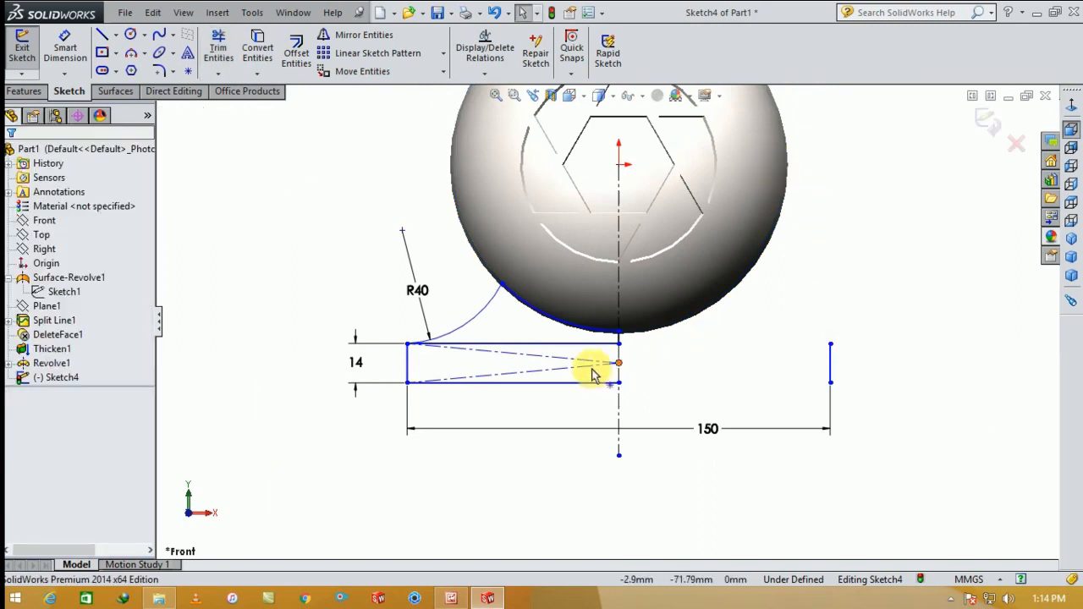
pyautogui.scroll(2, 603, 330)
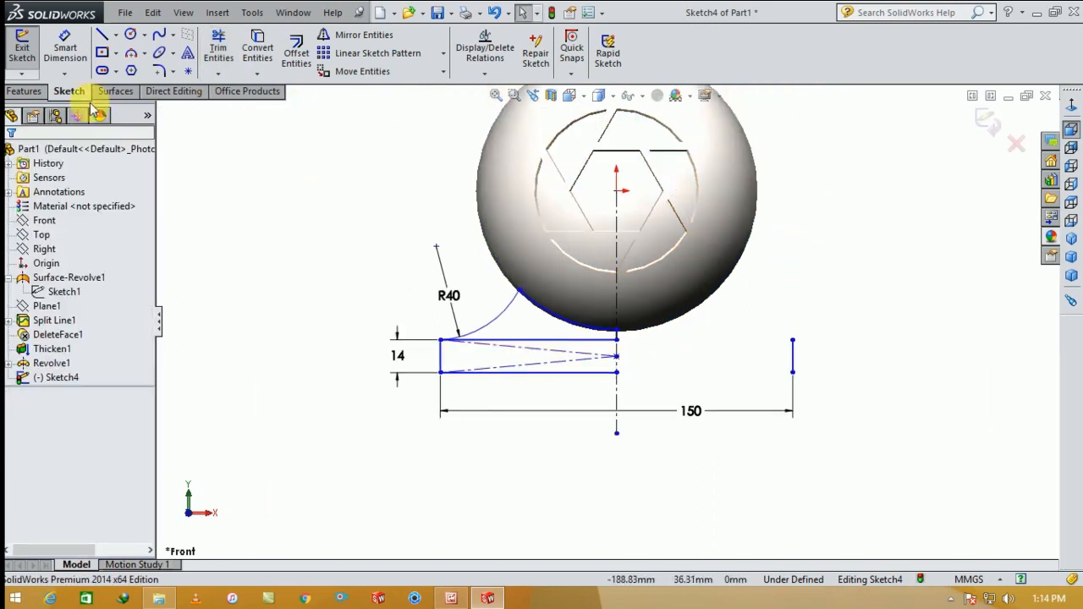
pyautogui.click(24, 92)
pyautogui.click(78, 53)
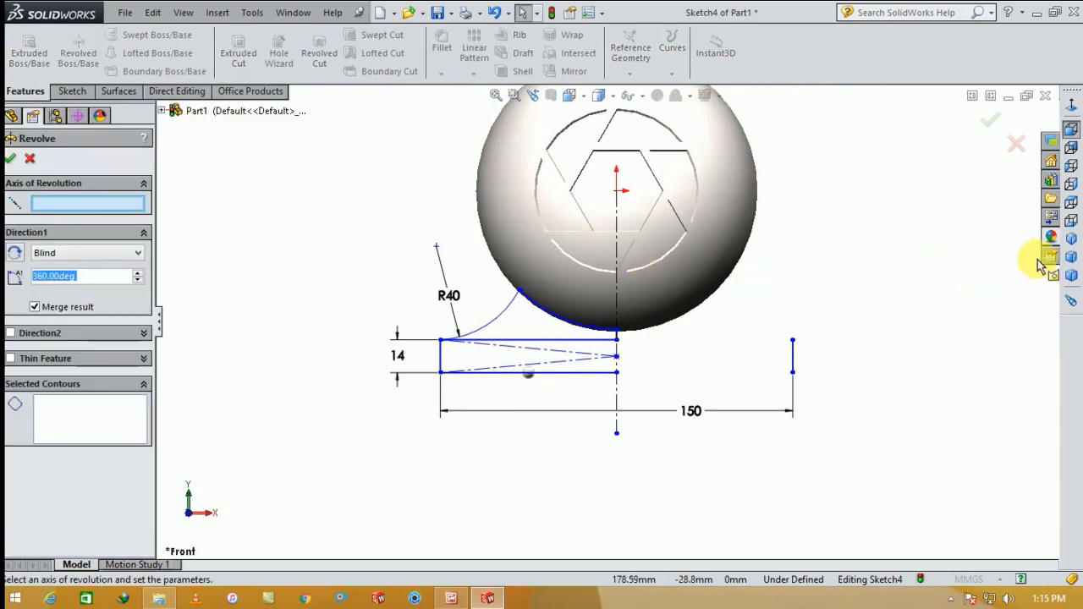
pyautogui.click(1071, 240)
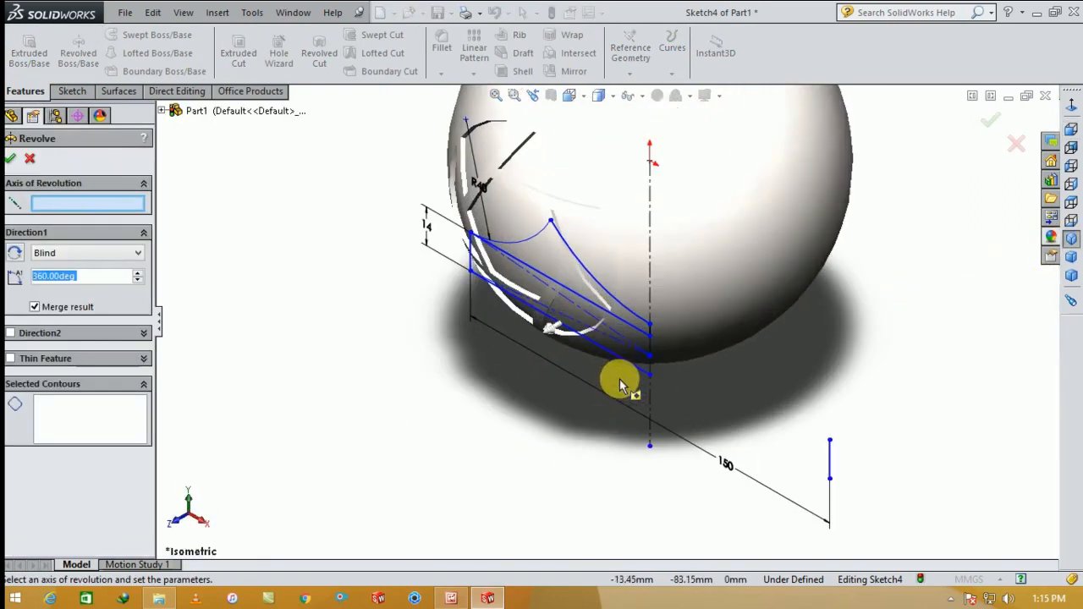
pyautogui.click(97, 425)
pyautogui.scroll(-2, 562, 323)
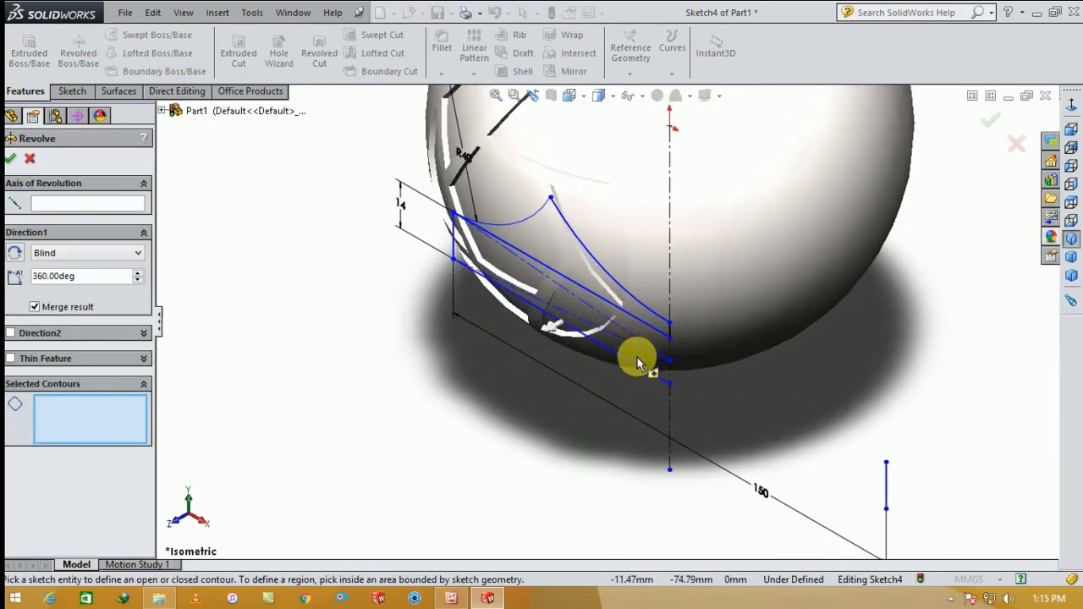
pyautogui.press('Escape')
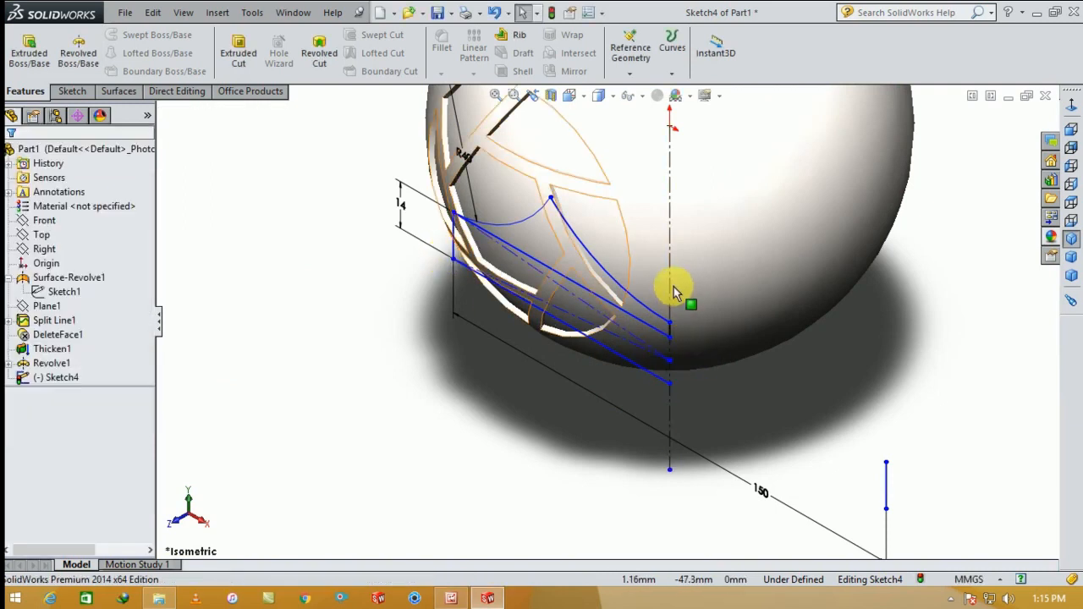
pyautogui.click(670, 285)
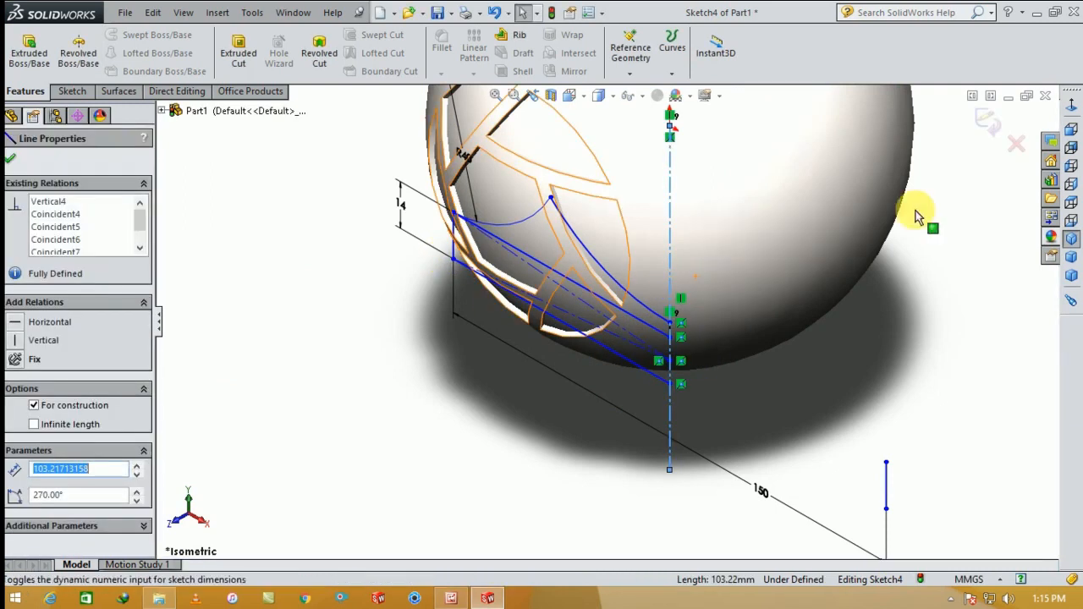
pyautogui.press('Escape')
# Step: Draw a 14 mm vertical line along the centerline joining the right ends of the rectangle's top and bottom edges
pyautogui.hotkey('ctrl', '1')
pyautogui.scroll(-2, 622, 416)
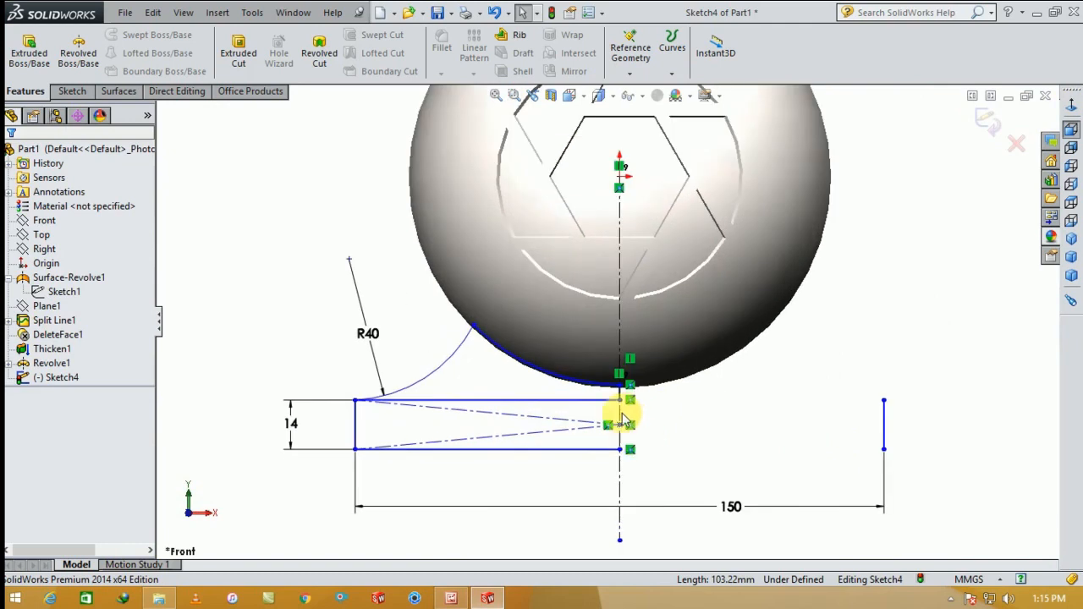
pyautogui.click(73, 92)
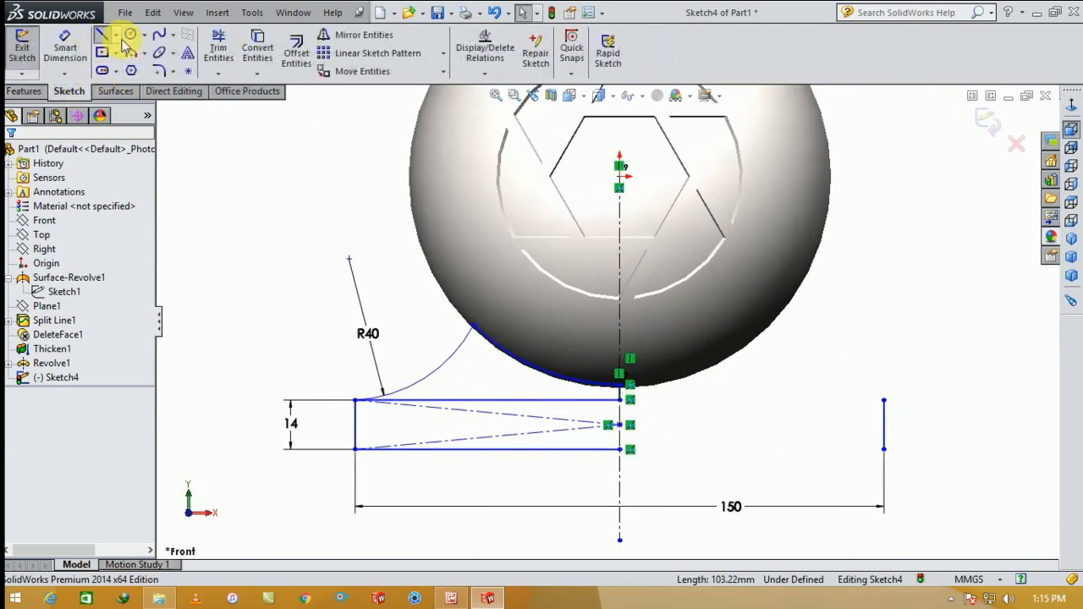
pyautogui.click(102, 35)
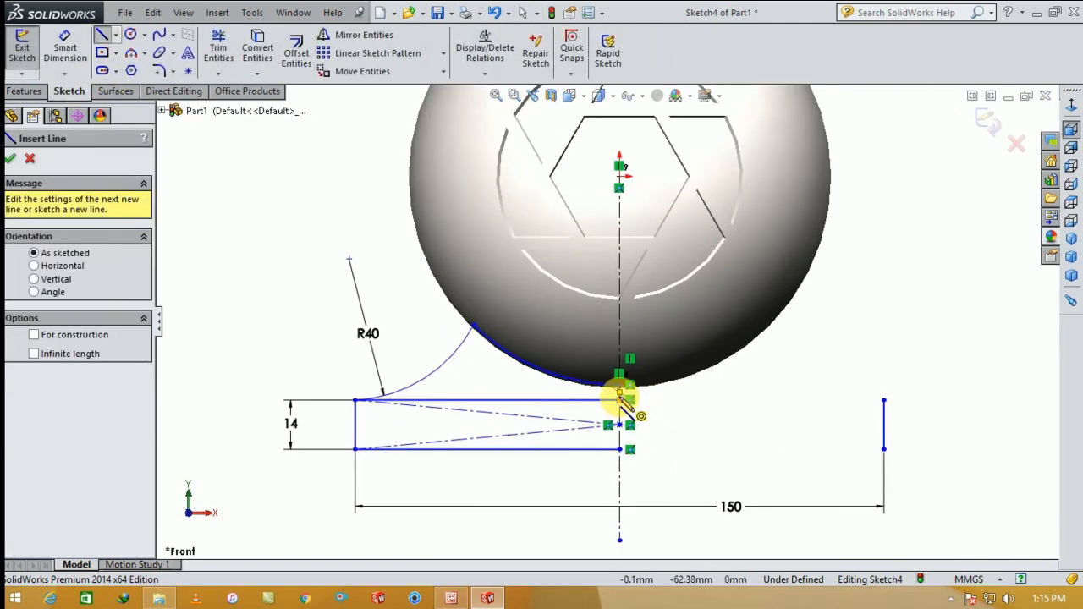
pyautogui.click(620, 400)
pyautogui.click(620, 449)
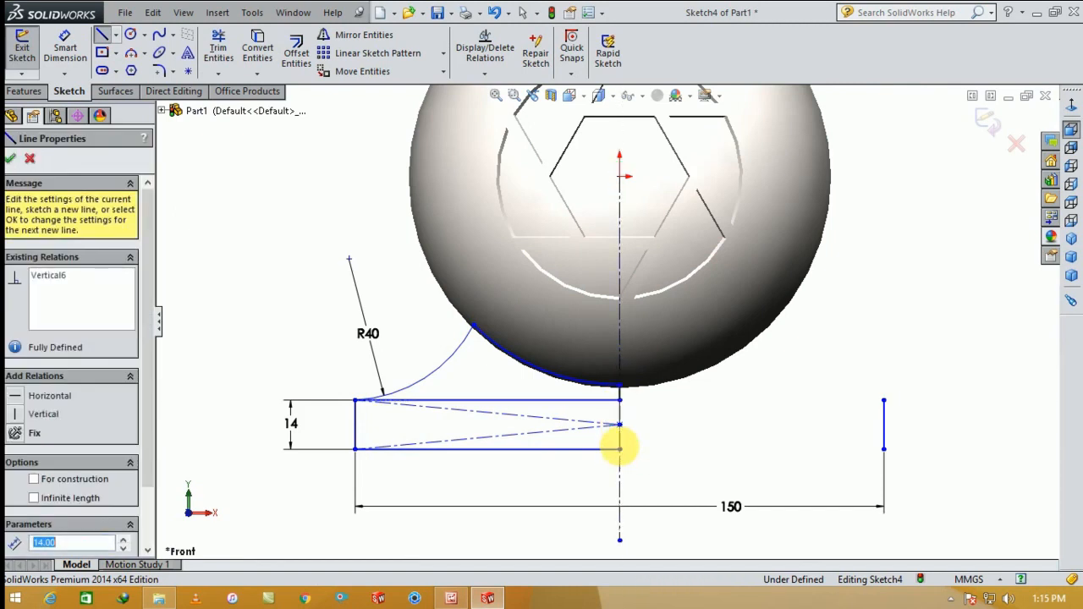
pyautogui.press('Escape')
# Step: Revolve the rectangular region and the curved region above it 360° about the centerline, without merging the result
pyautogui.click(24, 91)
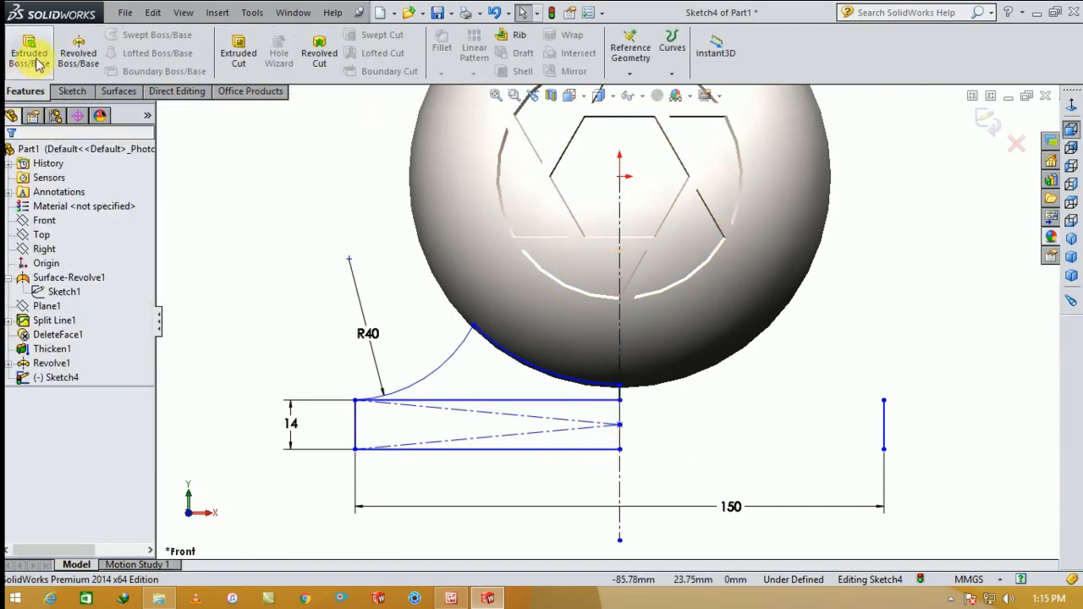
pyautogui.click(78, 51)
pyautogui.click(423, 423)
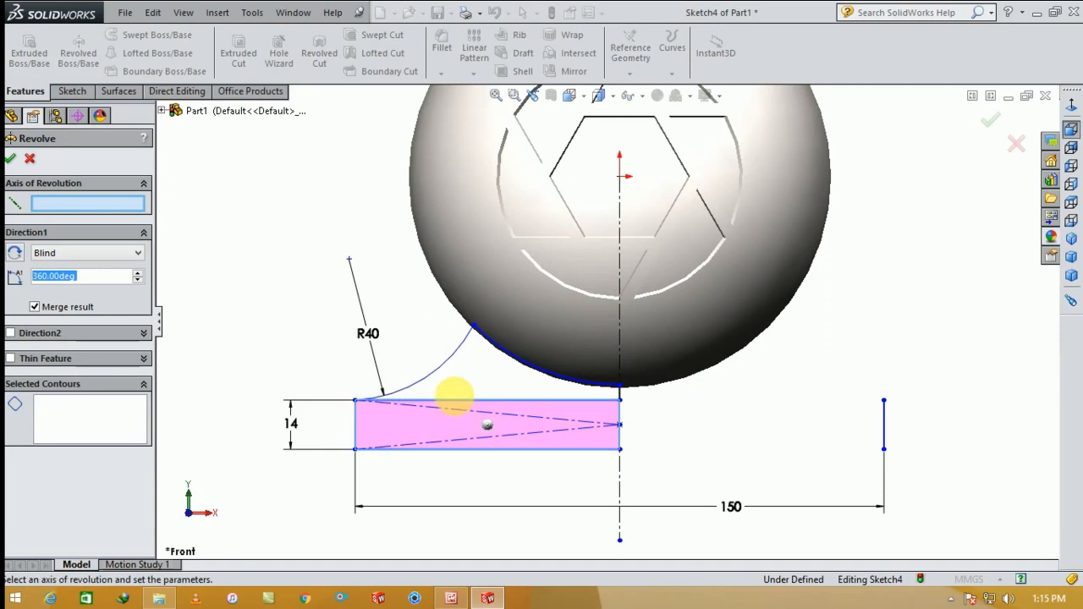
pyautogui.click(474, 347)
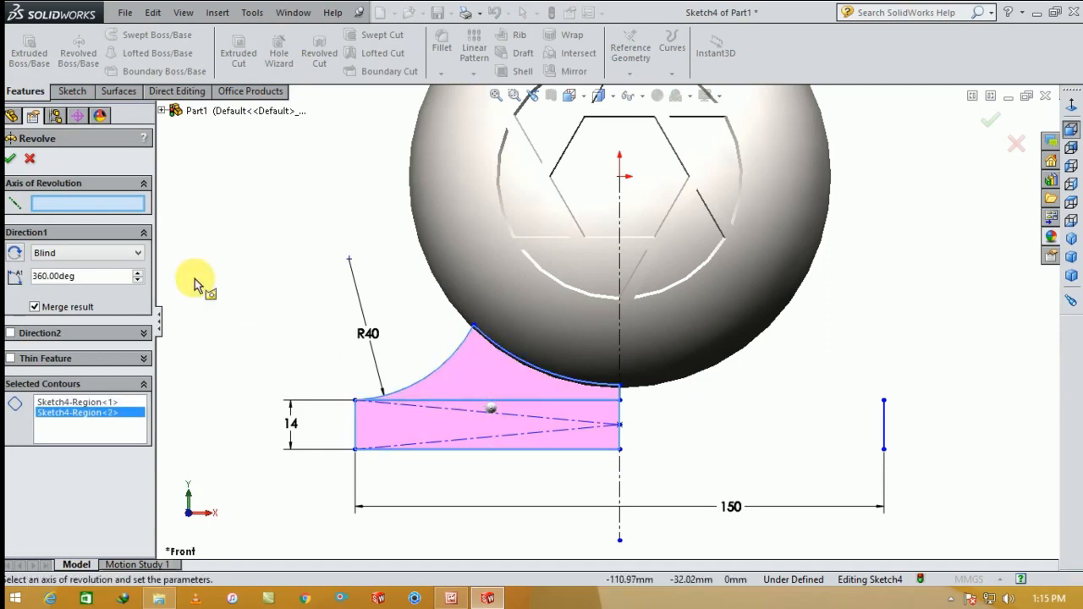
pyautogui.click(619, 358)
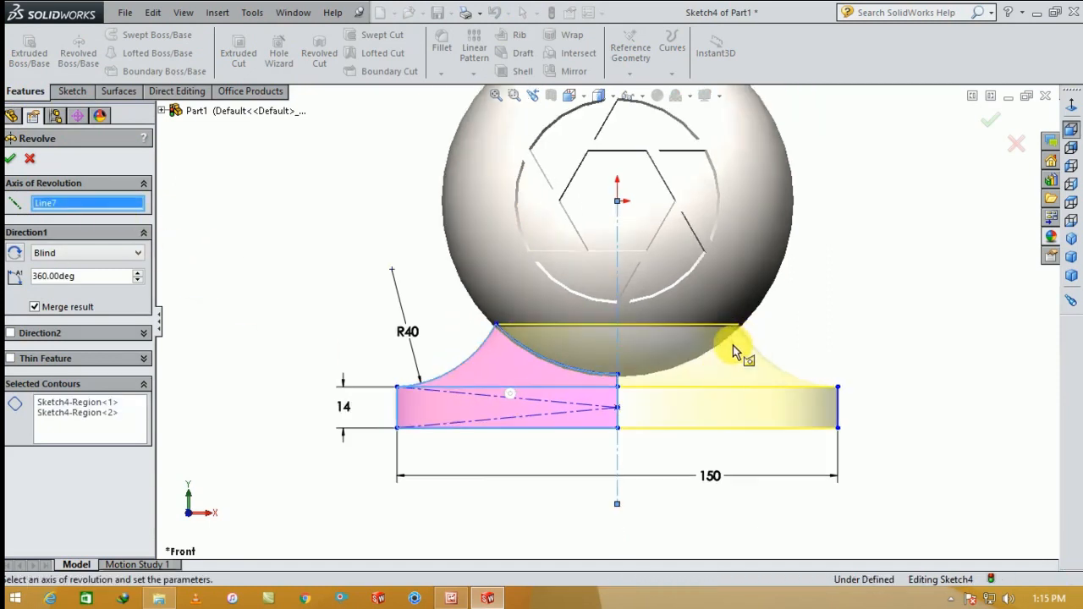
pyautogui.moveTo(733, 346); pyautogui.dragTo(718, 415, button='middle')
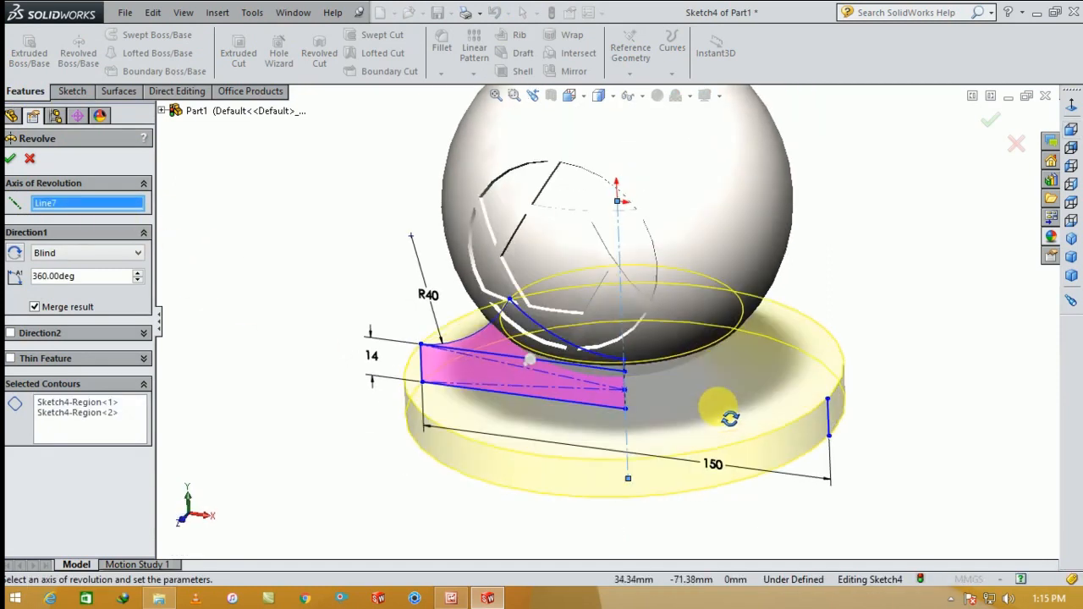
pyautogui.click(11, 160)
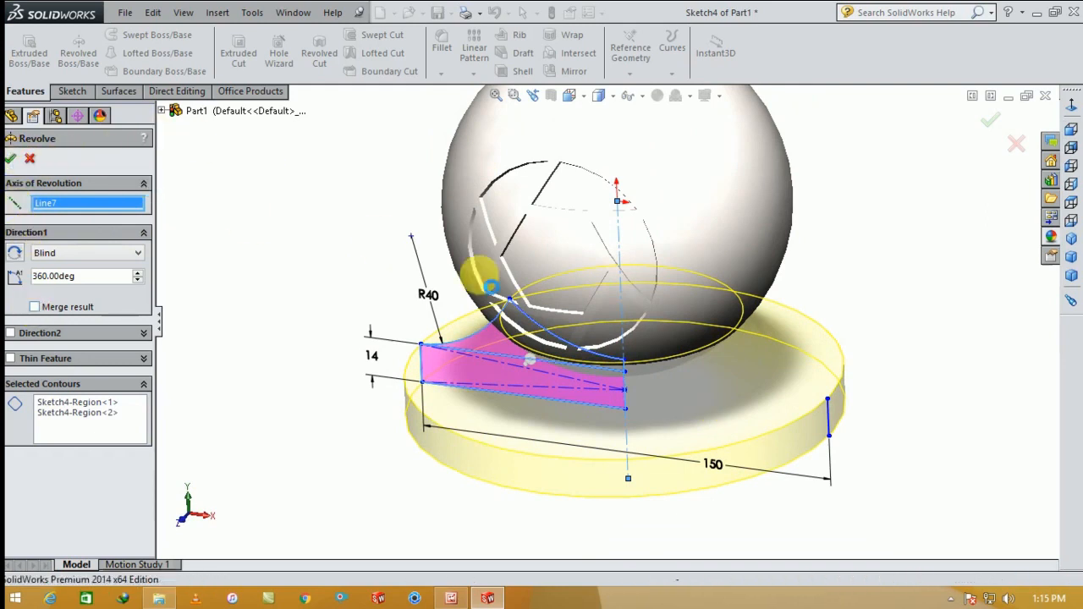
# Step: Rotate the sphere body to 343.50° about the X axis with Move/Copy Bodies, without making a copy
pyautogui.moveTo(846, 297); pyautogui.dragTo(822, 302, button='middle')
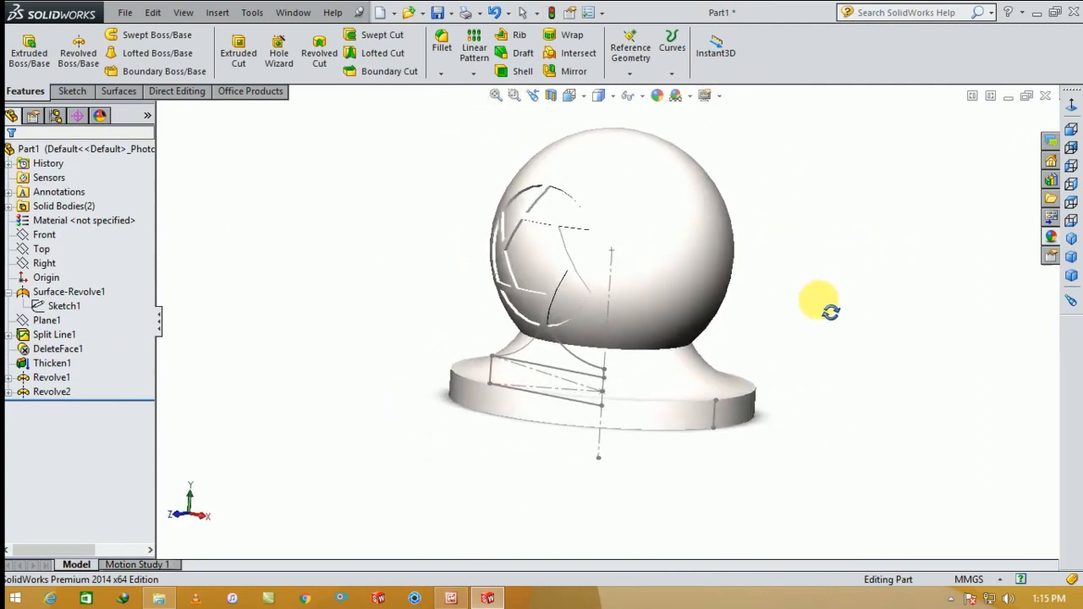
pyautogui.click(652, 259)
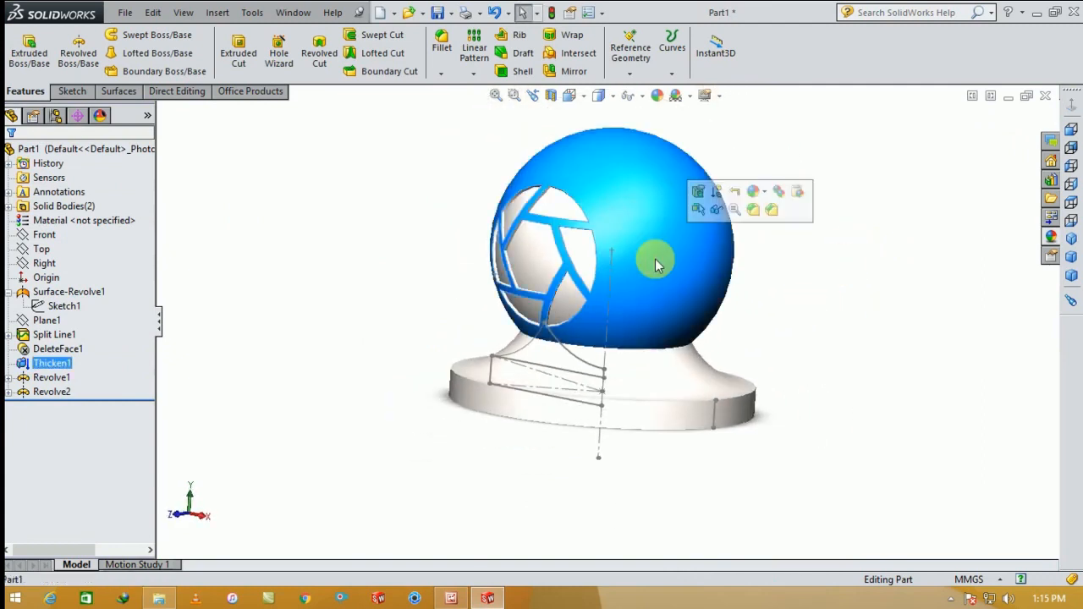
pyautogui.click(180, 12)
pyautogui.click(182, 12)
pyautogui.click(218, 13)
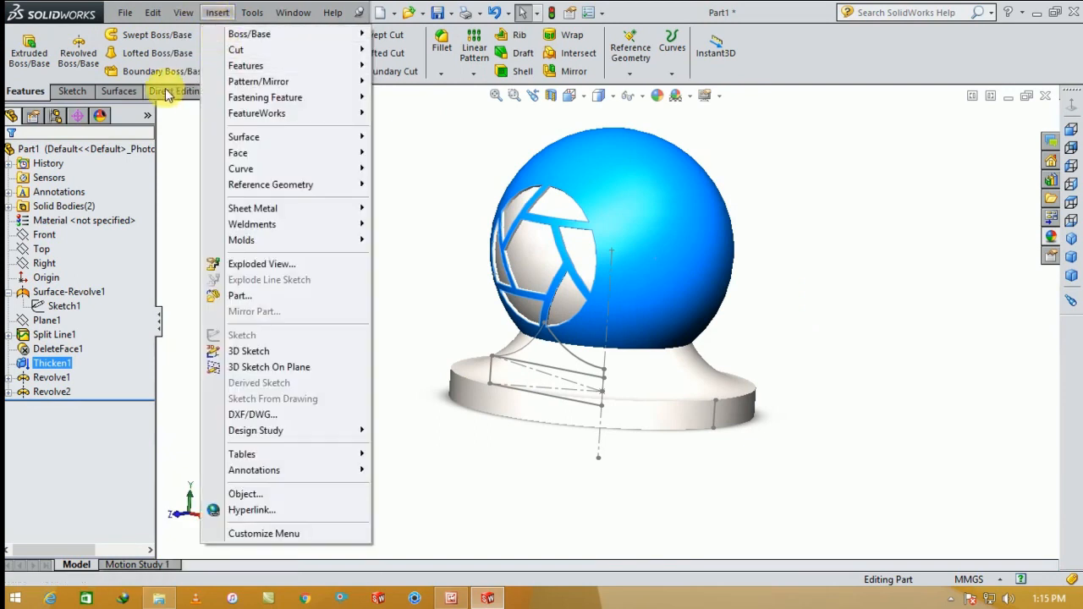
pyautogui.click(176, 90)
pyautogui.click(61, 52)
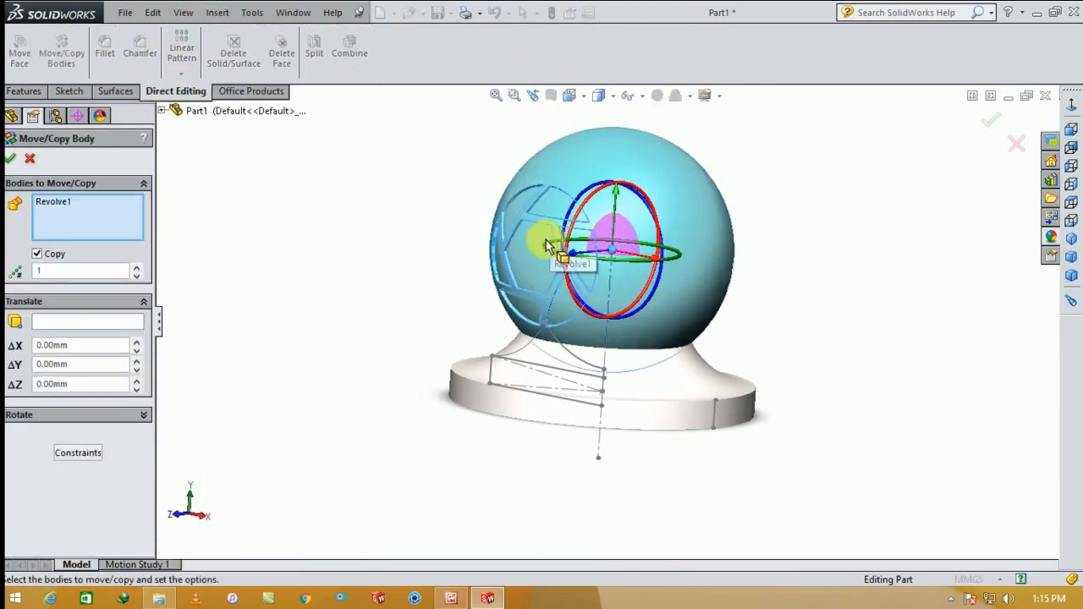
pyautogui.click(542, 241)
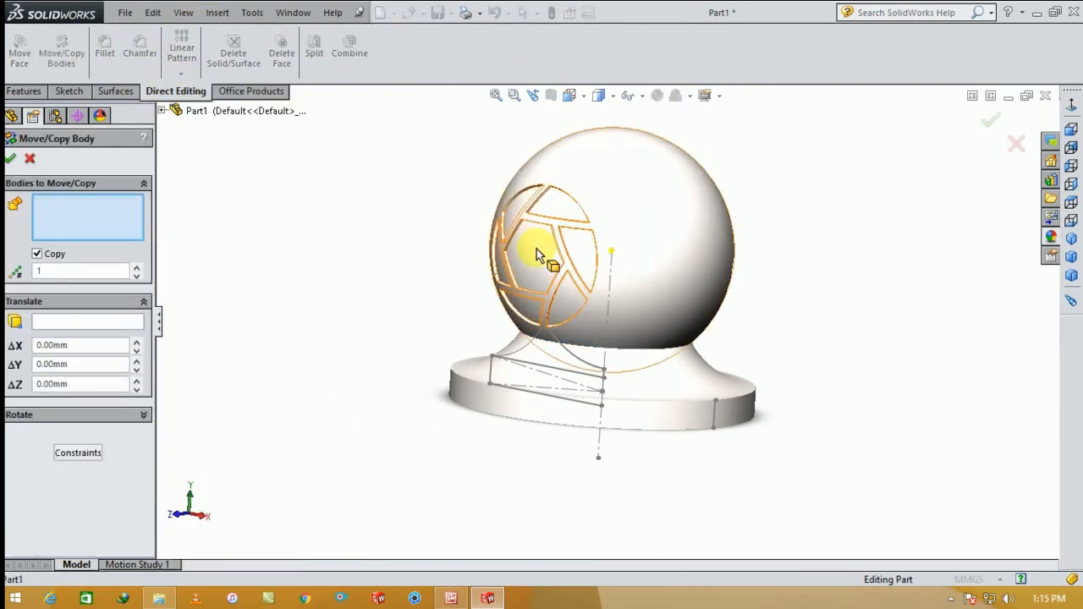
pyautogui.click(536, 252)
pyautogui.moveTo(768, 227); pyautogui.dragTo(773, 283, button='middle')
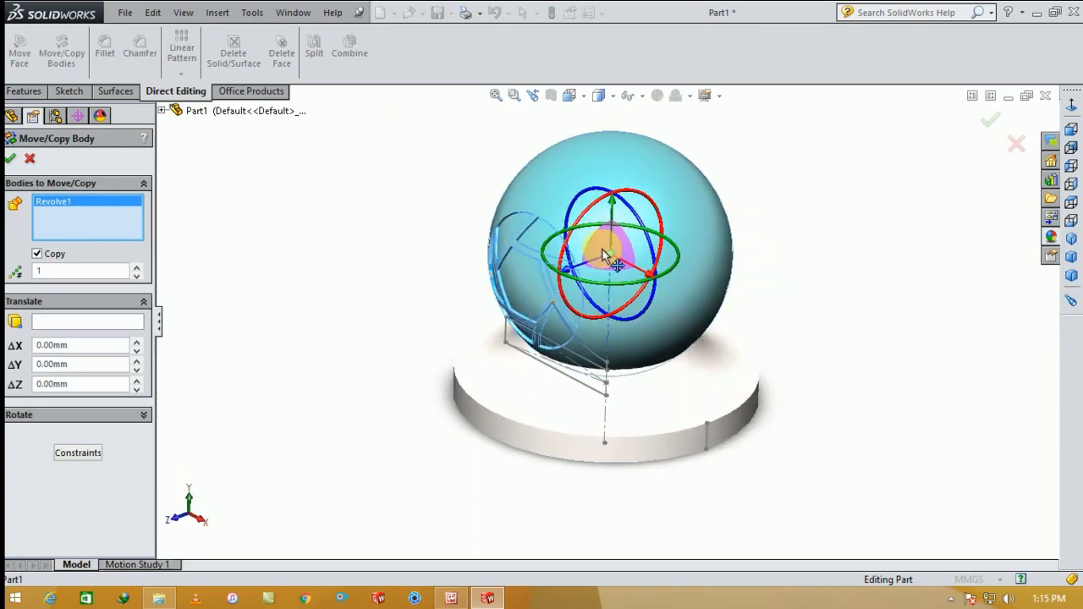
pyautogui.moveTo(586, 218); pyautogui.dragTo(607, 203)
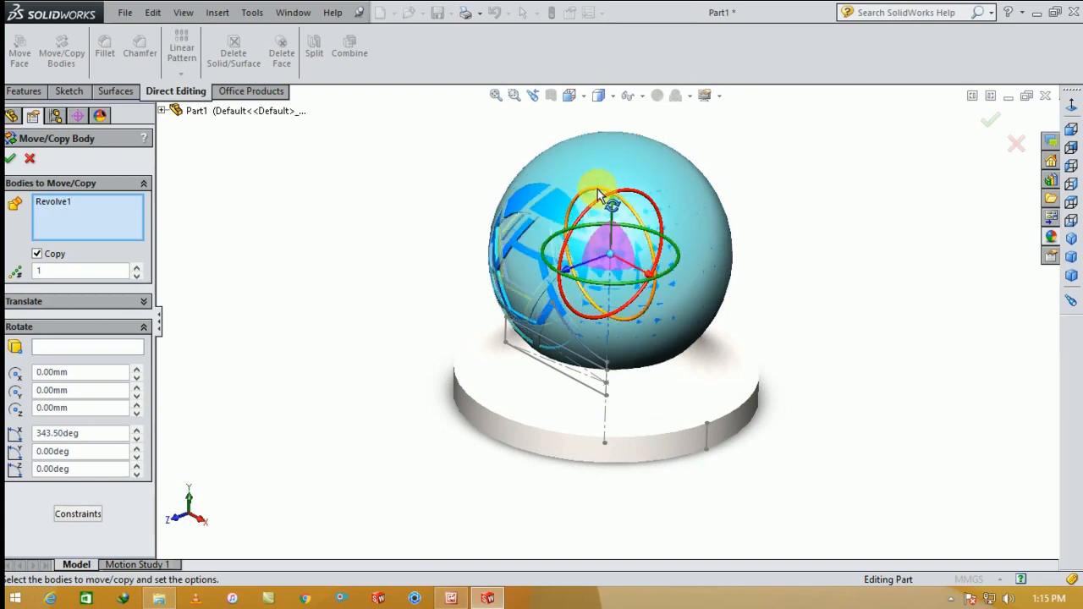
pyautogui.click(37, 254)
pyautogui.click(10, 158)
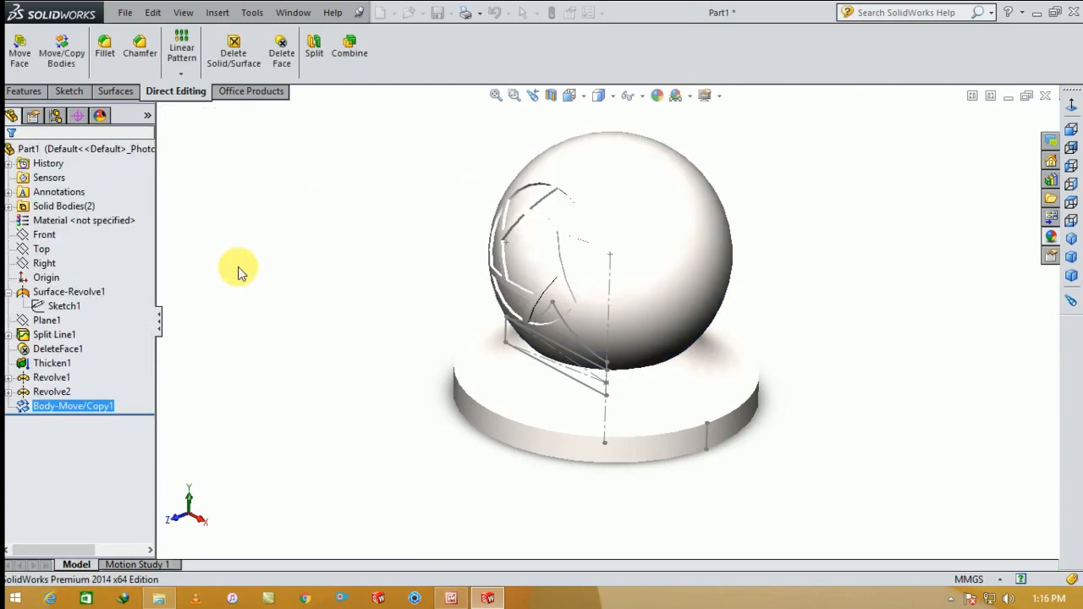
# Step: Fillet the upper outer edge of the revolved base with a constant 10 mm radius
pyautogui.moveTo(347, 286); pyautogui.dragTo(363, 261, button='middle')
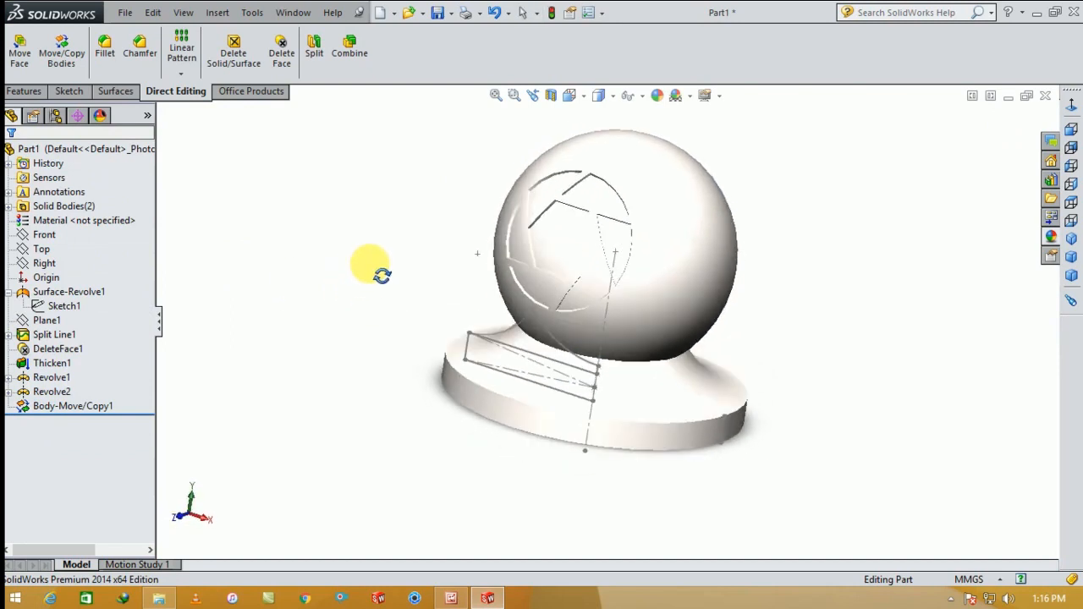
pyautogui.scroll(-2, 447, 375)
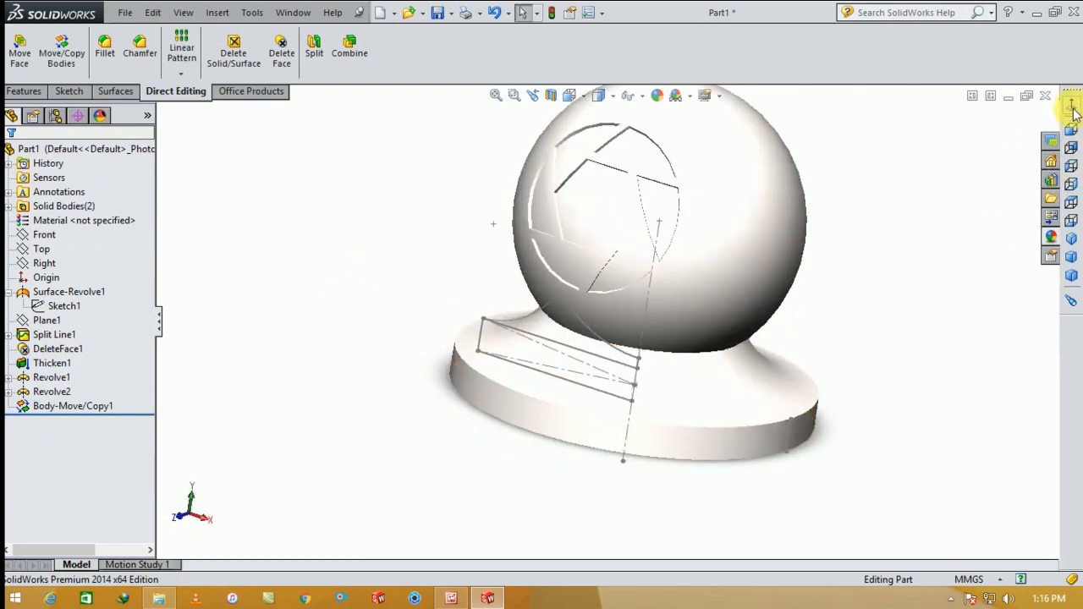
pyautogui.click(1071, 119)
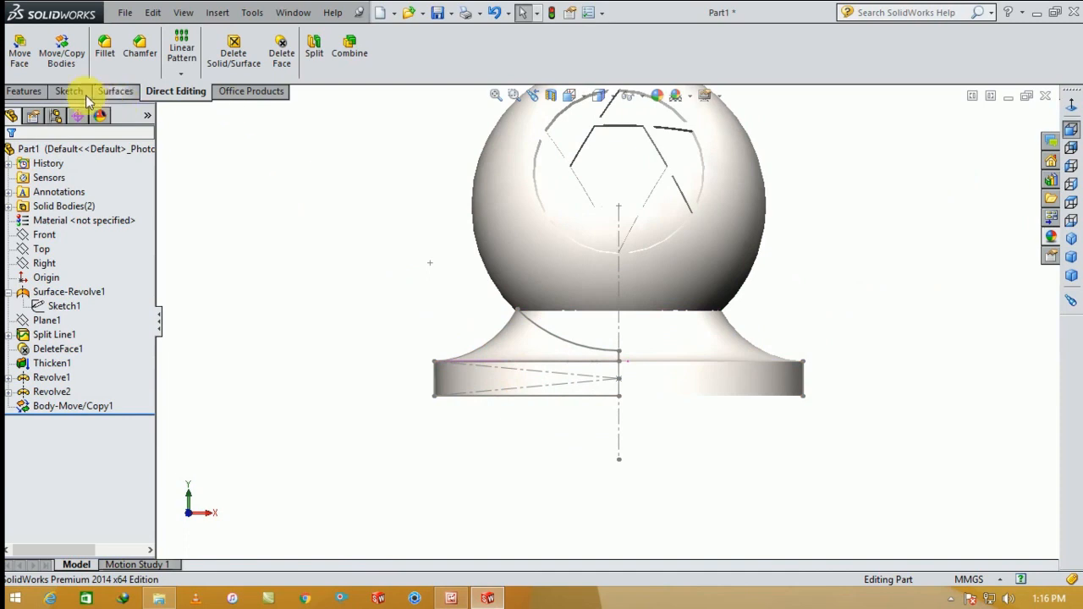
pyautogui.click(24, 90)
pyautogui.click(442, 47)
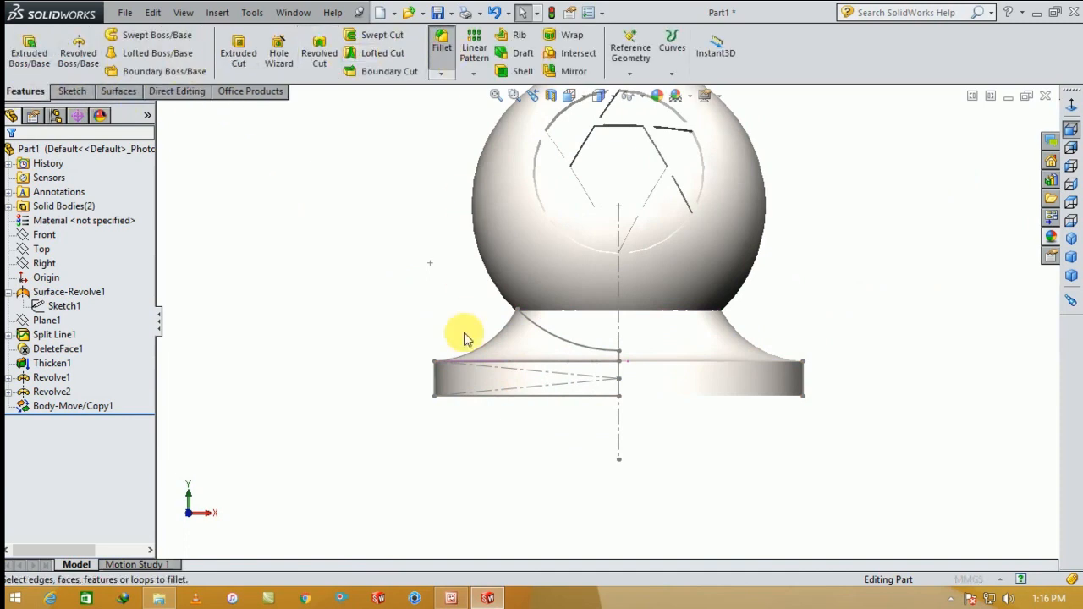
pyautogui.moveTo(815, 379); pyautogui.dragTo(838, 427, button='middle')
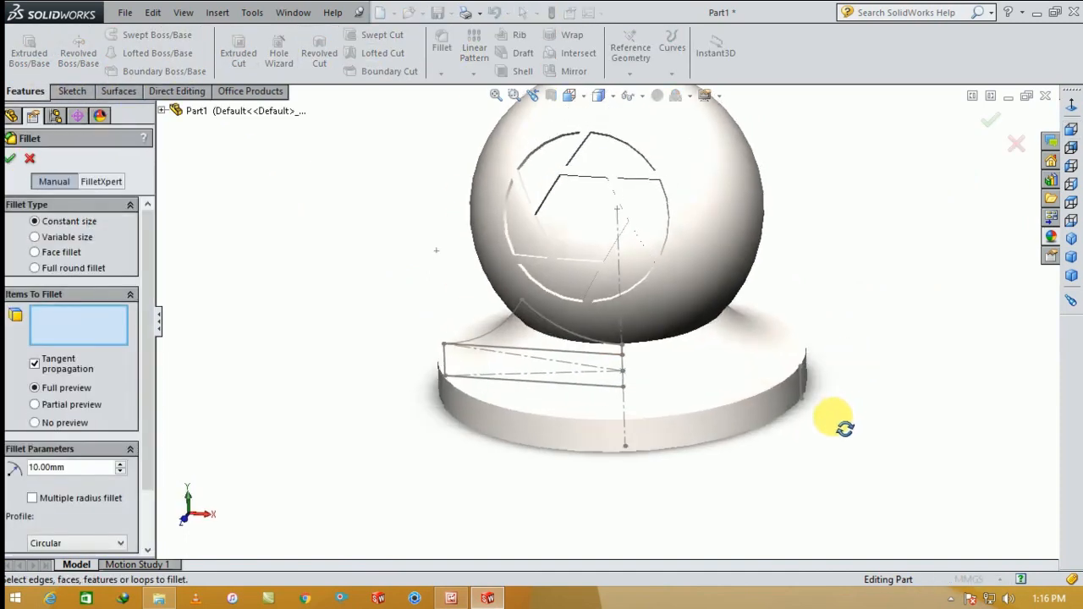
pyautogui.click(735, 403)
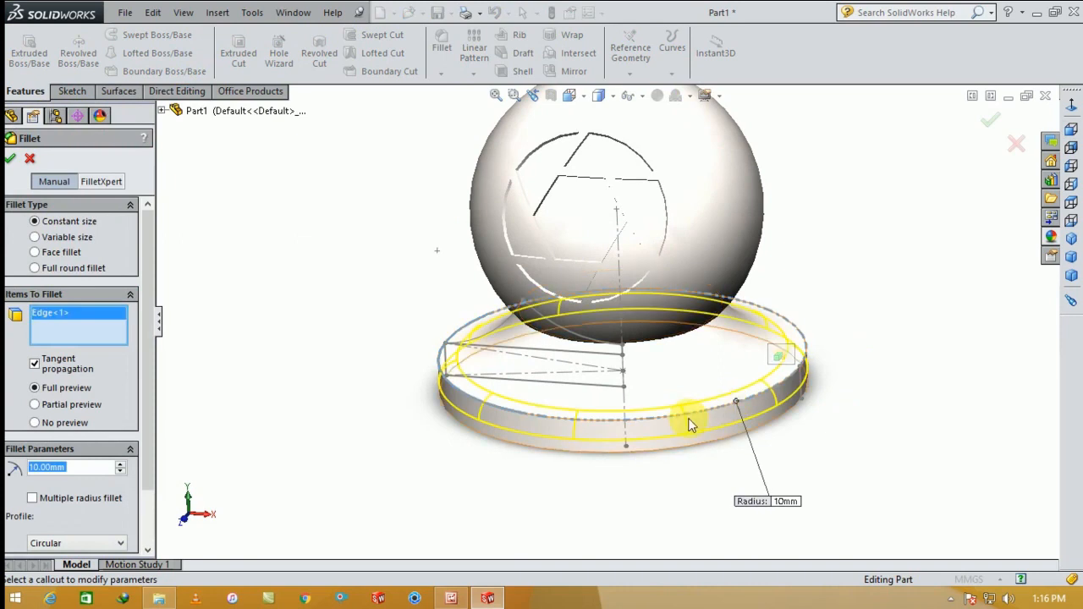
pyautogui.click(10, 159)
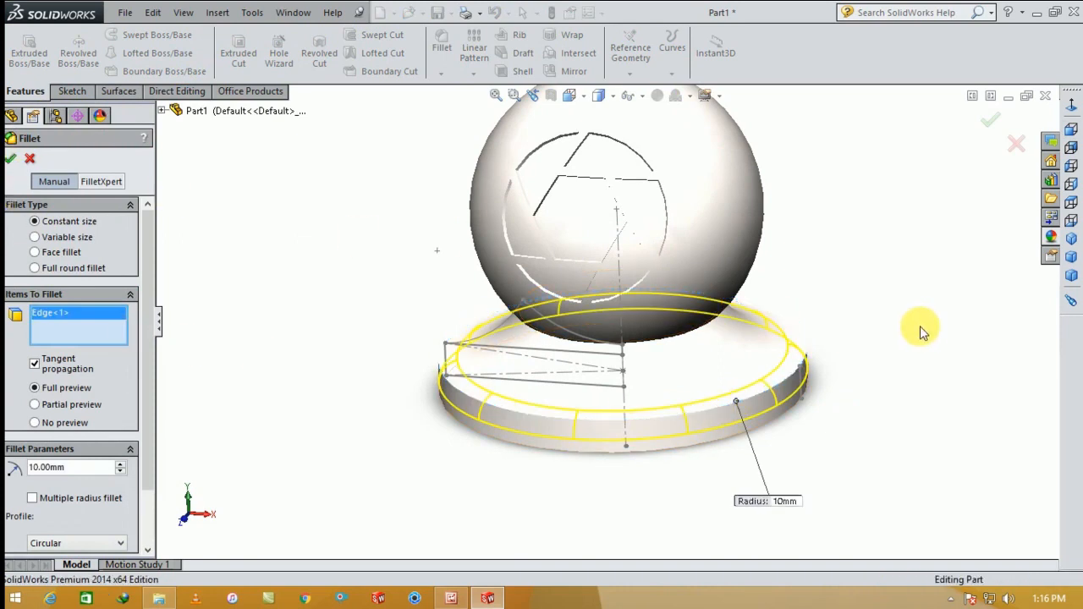
# Step: Hide the base's profile sketch so only the solid bodies are displayed in the model
pyautogui.moveTo(882, 324)
pyautogui.mouseDown(button='middle')
pyautogui.moveTo(911, 288)
pyautogui.moveTo(899, 280)
pyautogui.moveTo(856, 304)
pyautogui.mouseUp(button='middle')
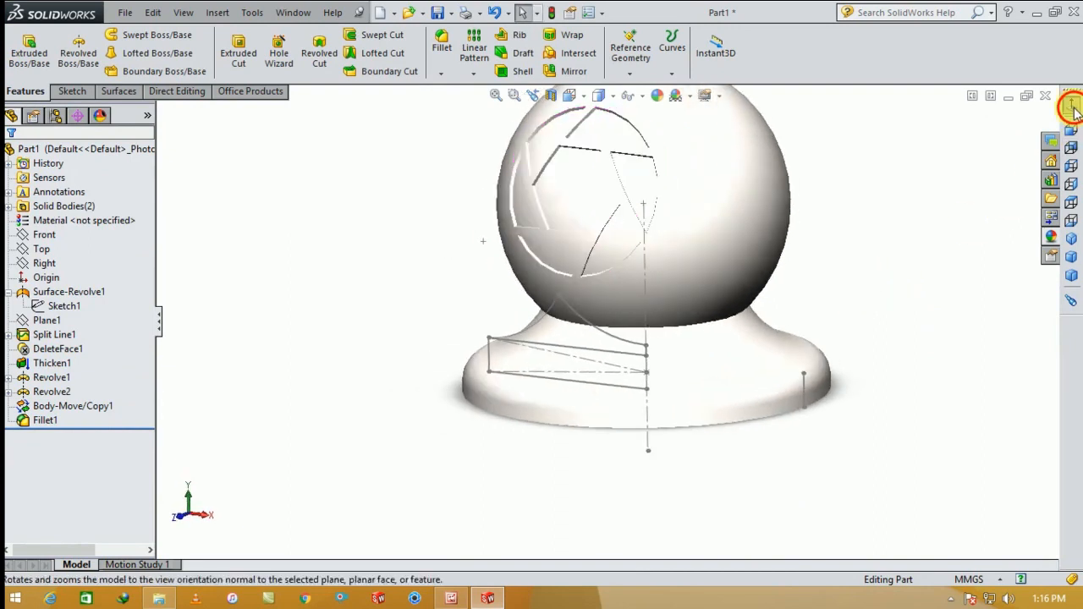
pyautogui.click(1070, 128)
pyautogui.scroll(4, 590, 329)
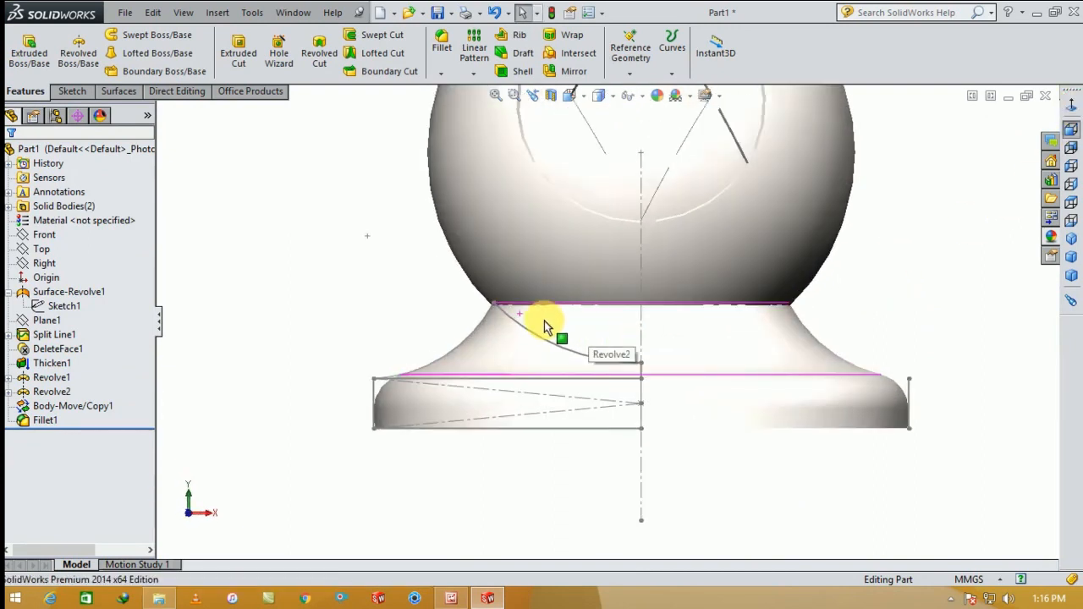
pyautogui.scroll(1, 551, 321)
pyautogui.click(1072, 242)
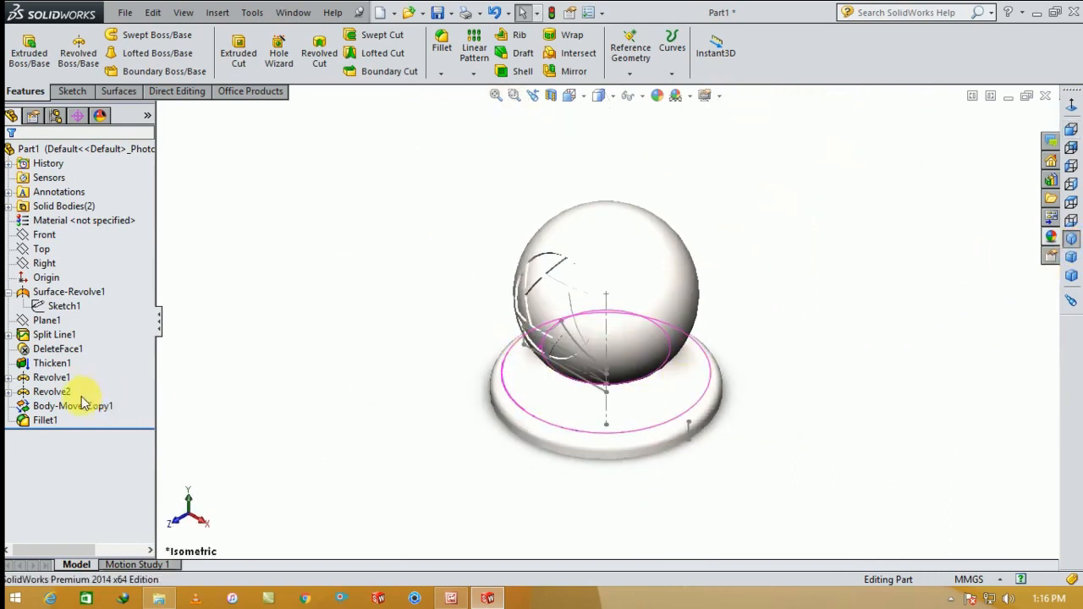
pyautogui.click(605, 406)
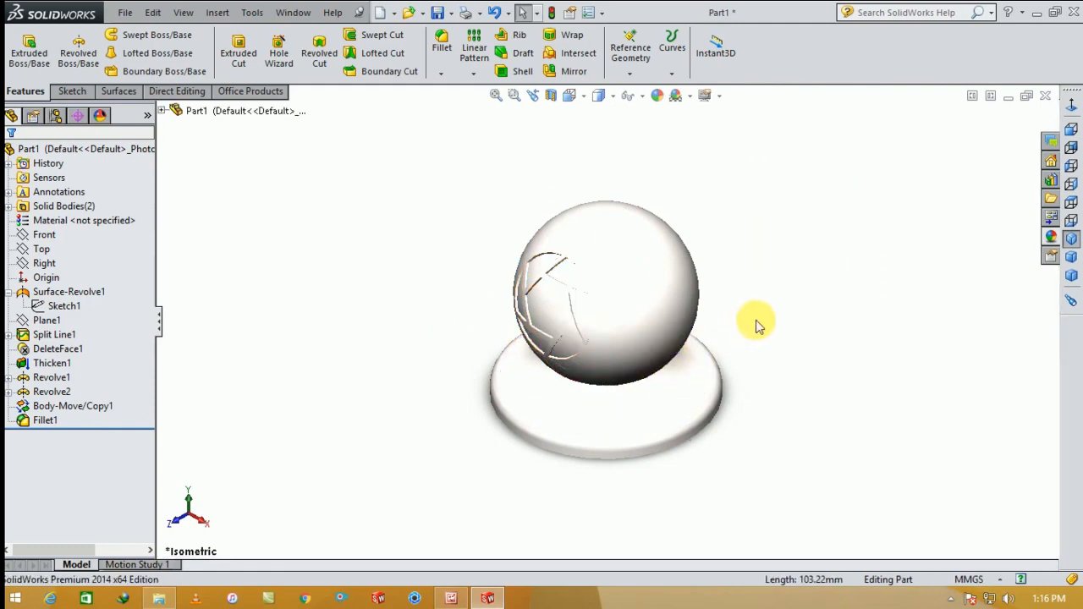
pyautogui.moveTo(762, 319); pyautogui.dragTo(768, 310, button='middle')
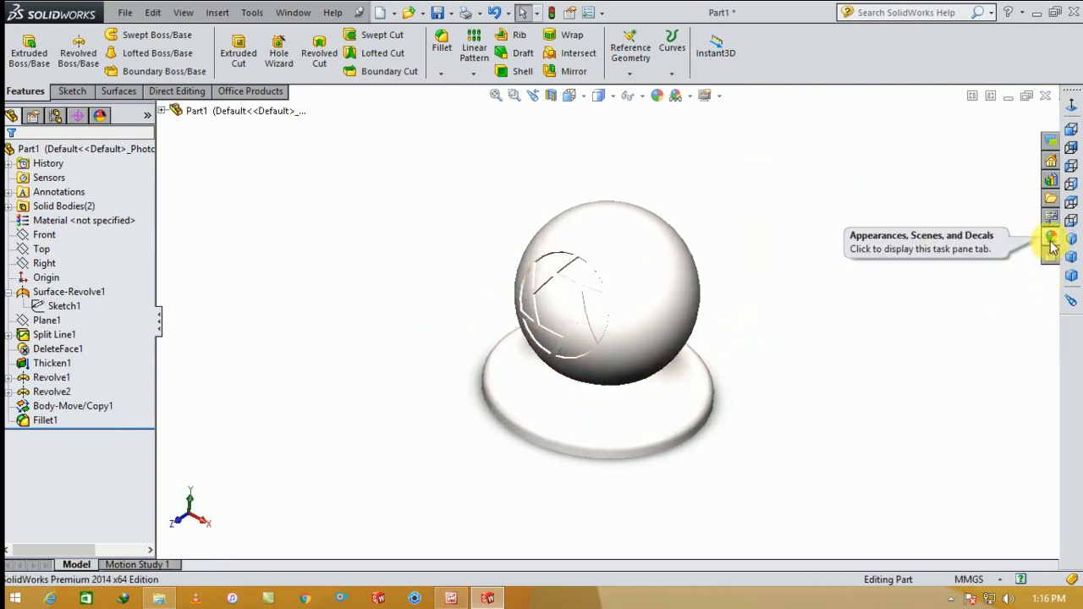
# Step: Apply the brushed chromium metal appearance to the outer shell of the sphere
pyautogui.click(677, 273)
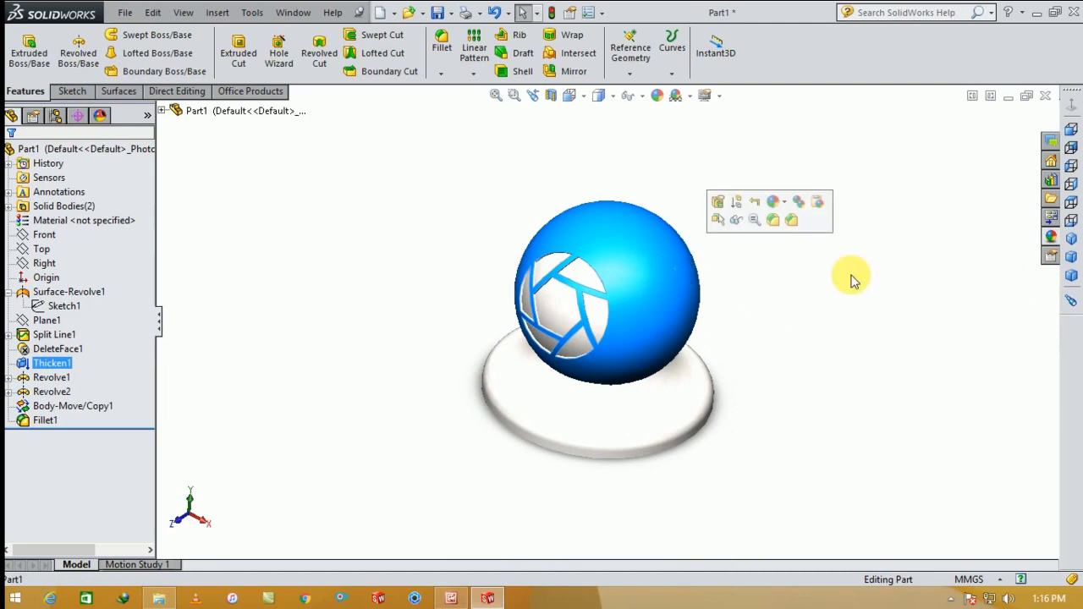
pyautogui.click(1051, 237)
pyautogui.click(894, 152)
pyautogui.moveTo(1055, 383)
pyautogui.mouseDown()
pyautogui.moveTo(1056, 499)
pyautogui.moveTo(907, 240)
pyautogui.mouseUp()
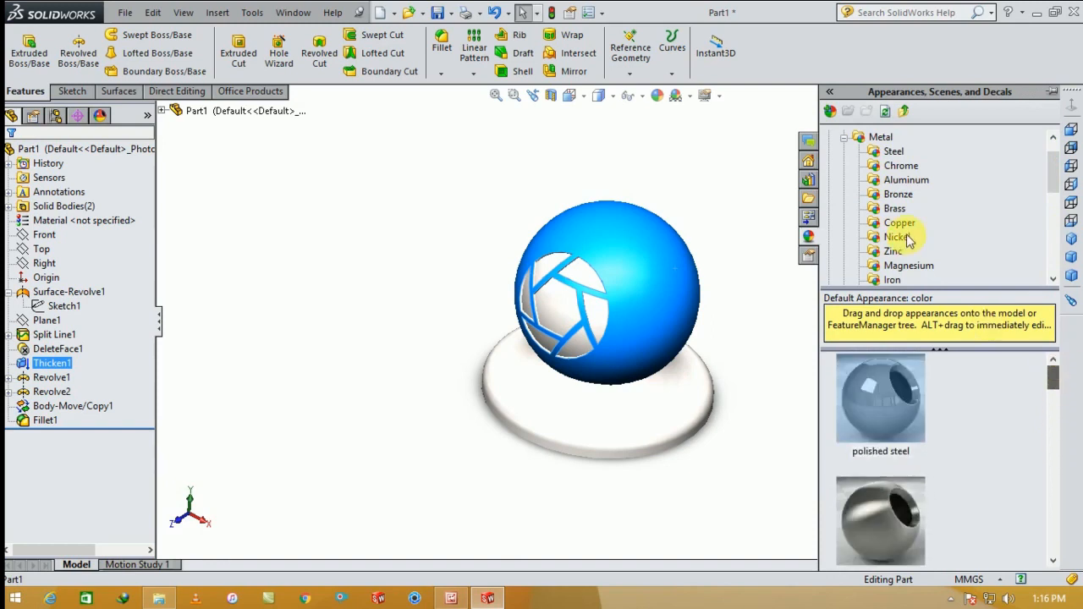
pyautogui.click(900, 166)
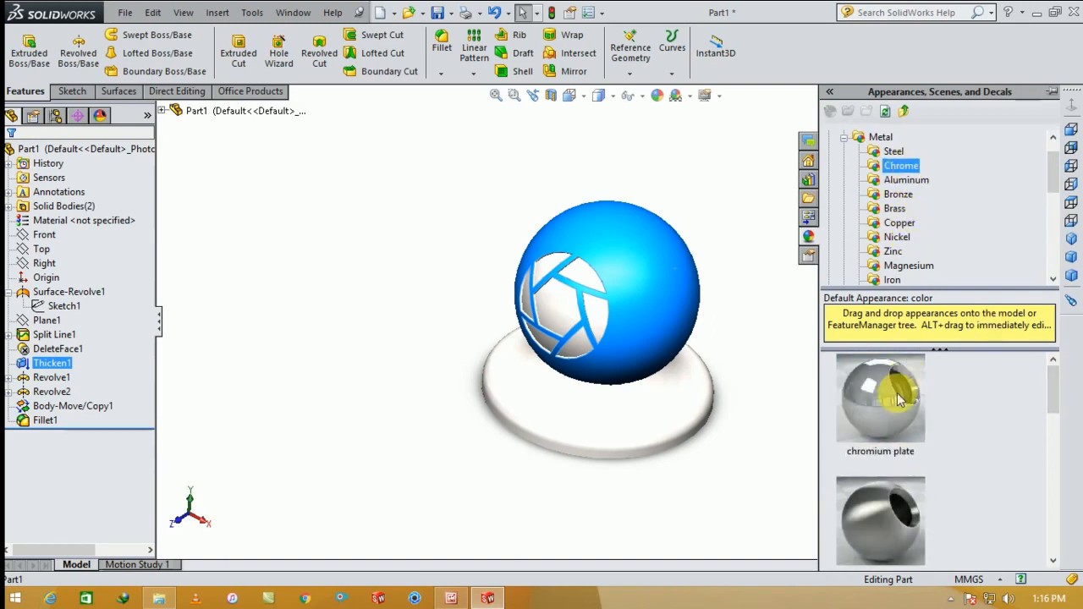
pyautogui.doubleClick(887, 507)
# Step: Select all the core faces exposed by the hexagonal pattern and apply blue high gloss plastic to them
pyautogui.moveTo(888, 512)
pyautogui.mouseDown()
pyautogui.moveTo(764, 428)
pyautogui.moveTo(681, 343)
pyautogui.moveTo(556, 307)
pyautogui.mouseUp()
pyautogui.scroll(-2, 573, 307)
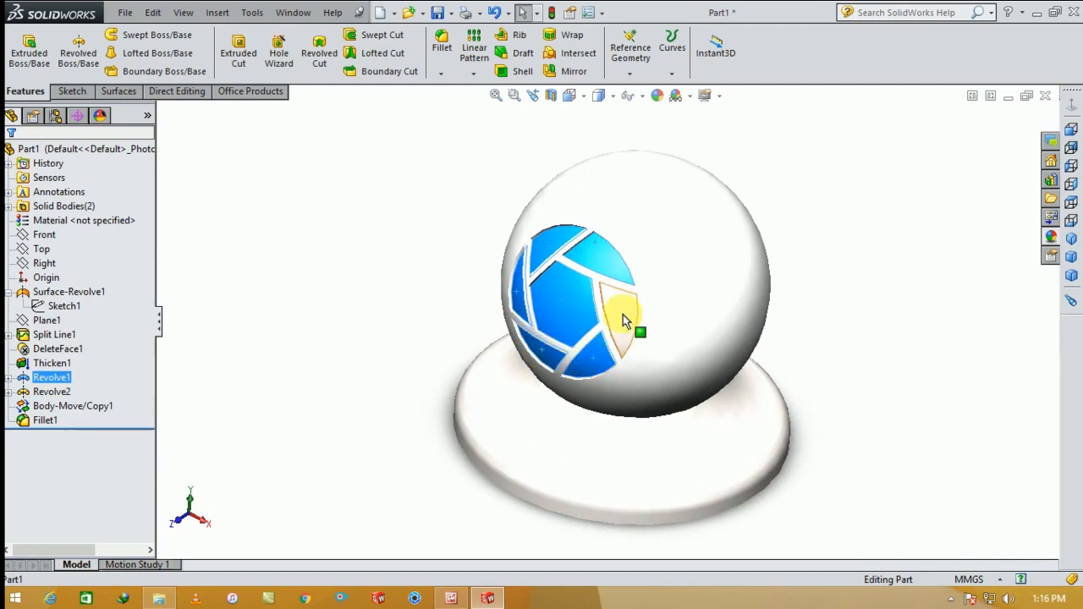
pyautogui.click(1051, 240)
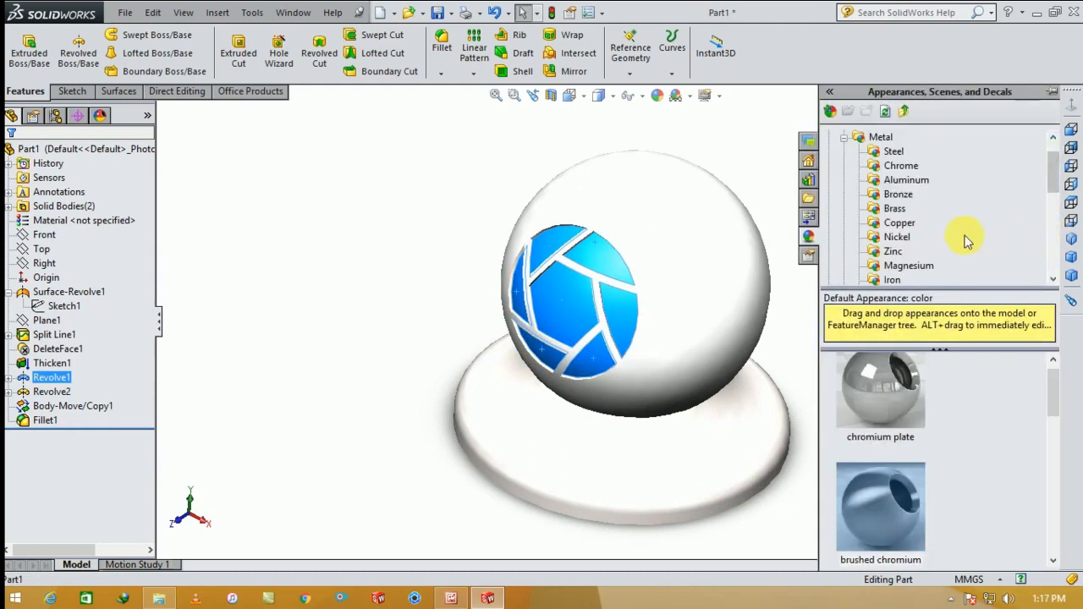
pyautogui.click(843, 137)
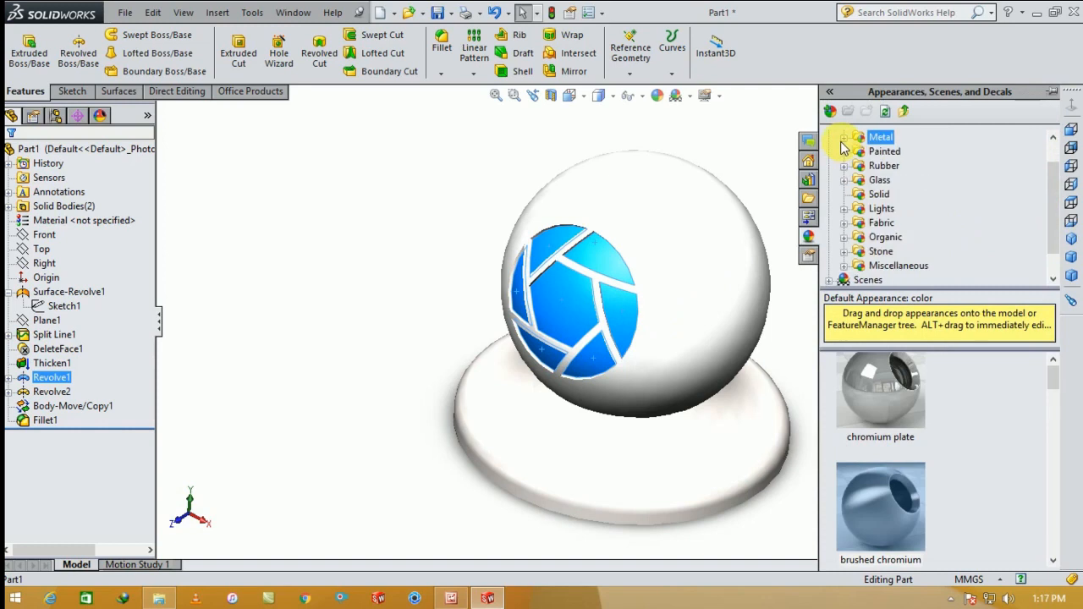
pyautogui.click(860, 151)
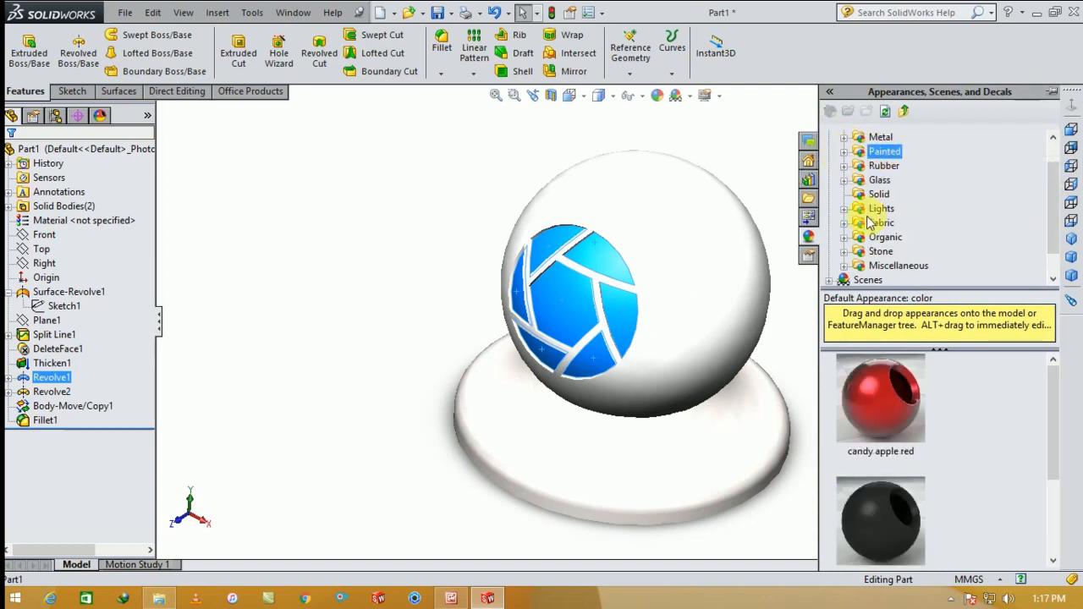
pyautogui.moveTo(1055, 395)
pyautogui.mouseDown()
pyautogui.moveTo(1057, 459)
pyautogui.moveTo(1053, 376)
pyautogui.mouseUp()
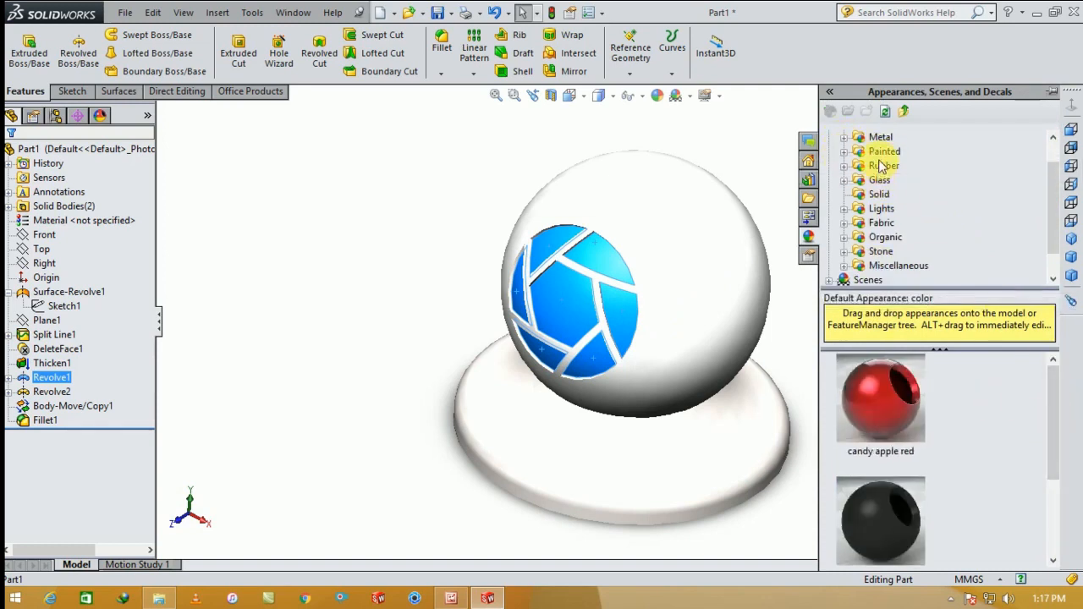
pyautogui.scroll(2, 951, 224)
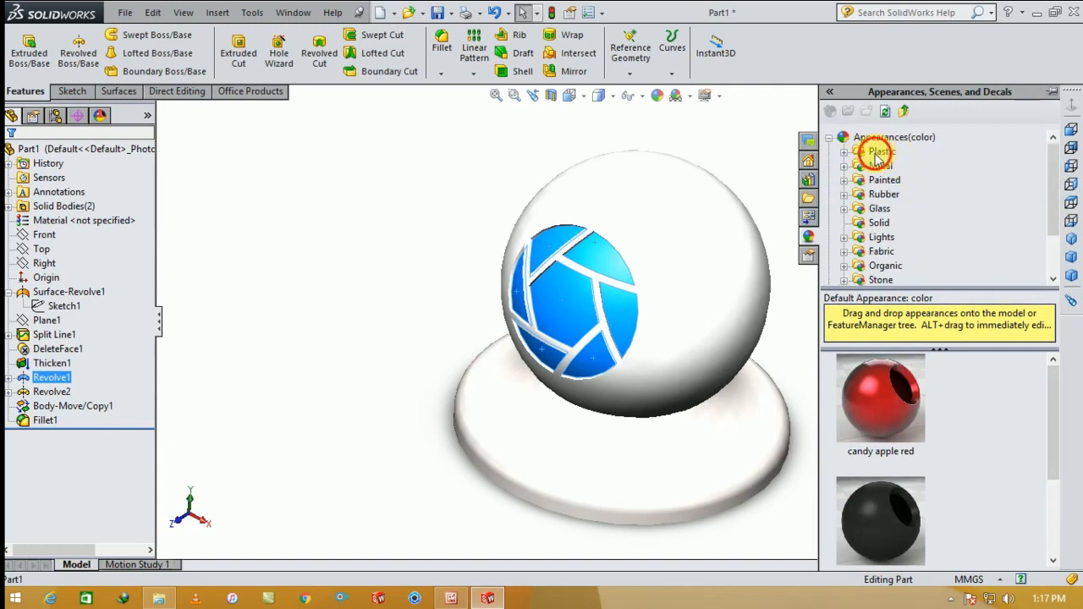
pyautogui.click(847, 154)
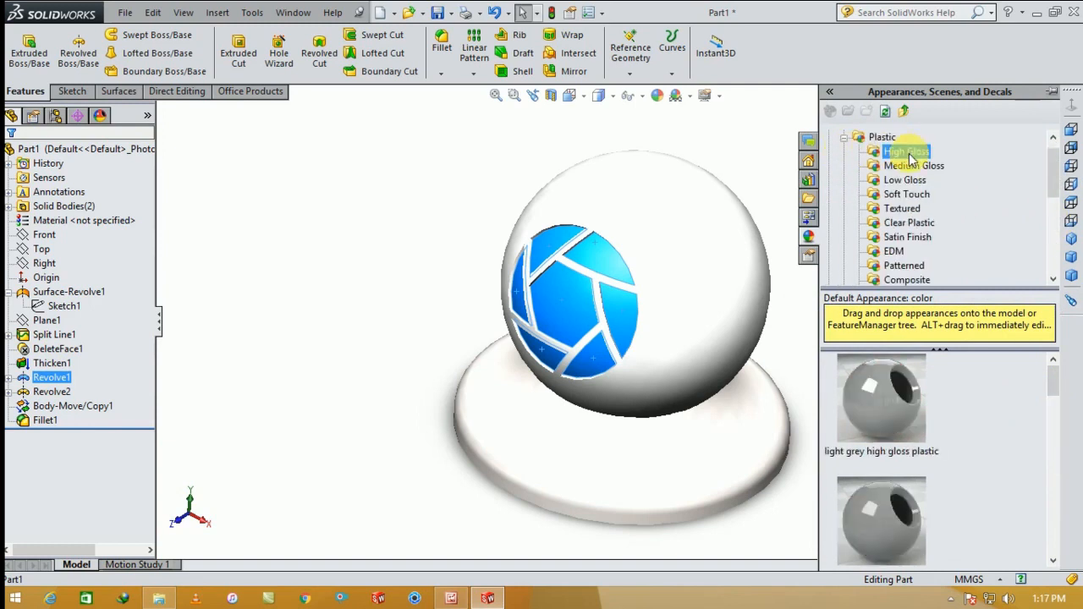
pyautogui.moveTo(1054, 387); pyautogui.dragTo(1017, 480)
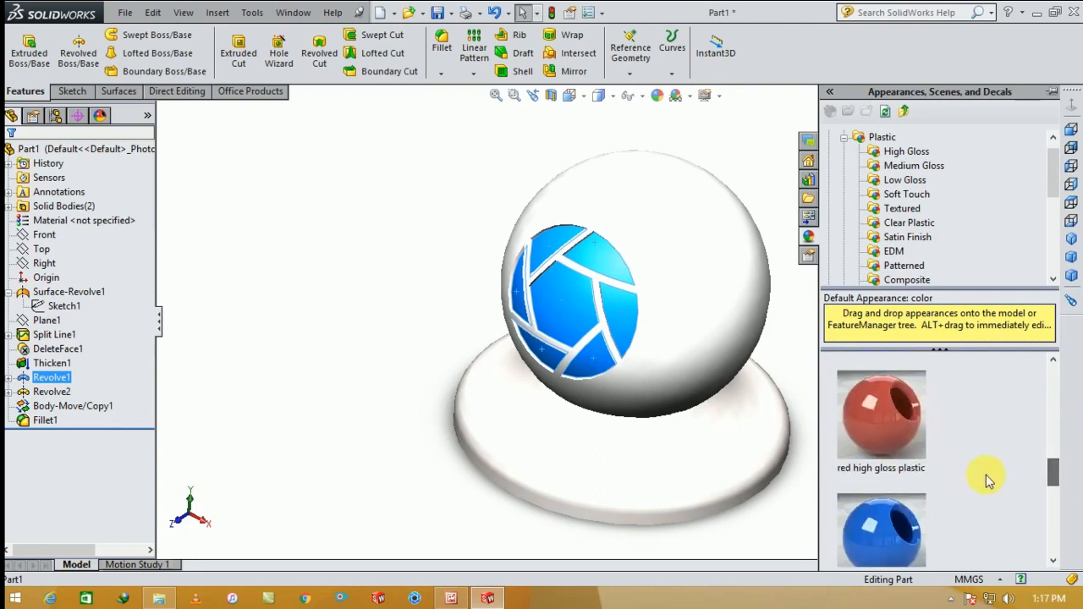
pyautogui.click(899, 522)
pyautogui.moveTo(880, 507); pyautogui.dragTo(389, 343)
# Step: Apply the textured rubber appearance to the whole body of the filleted revolved base
pyautogui.moveTo(388, 339); pyautogui.dragTo(399, 314, button='middle')
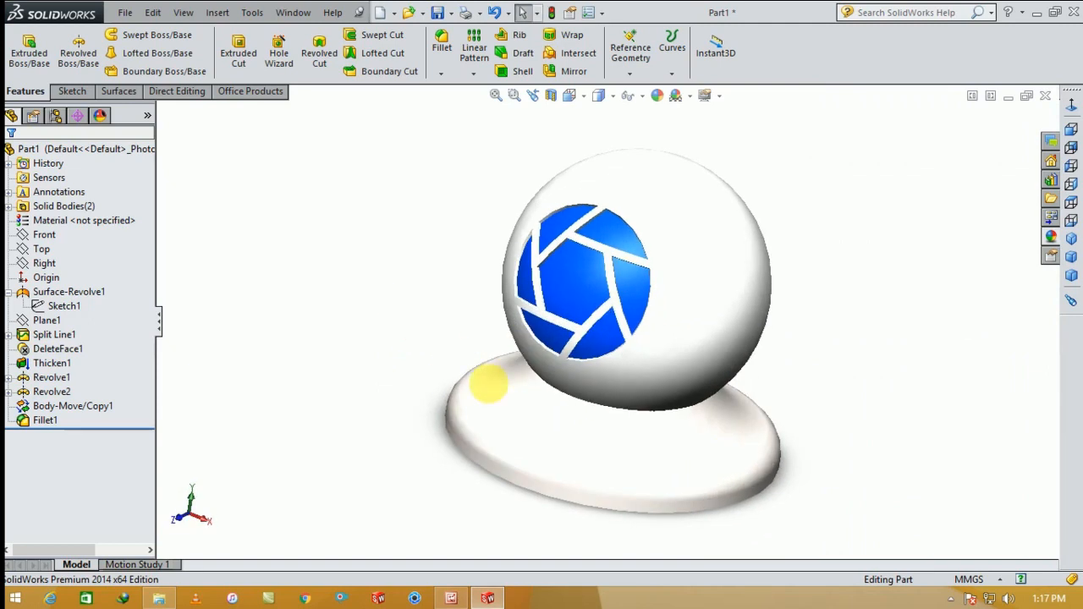
pyautogui.click(592, 459)
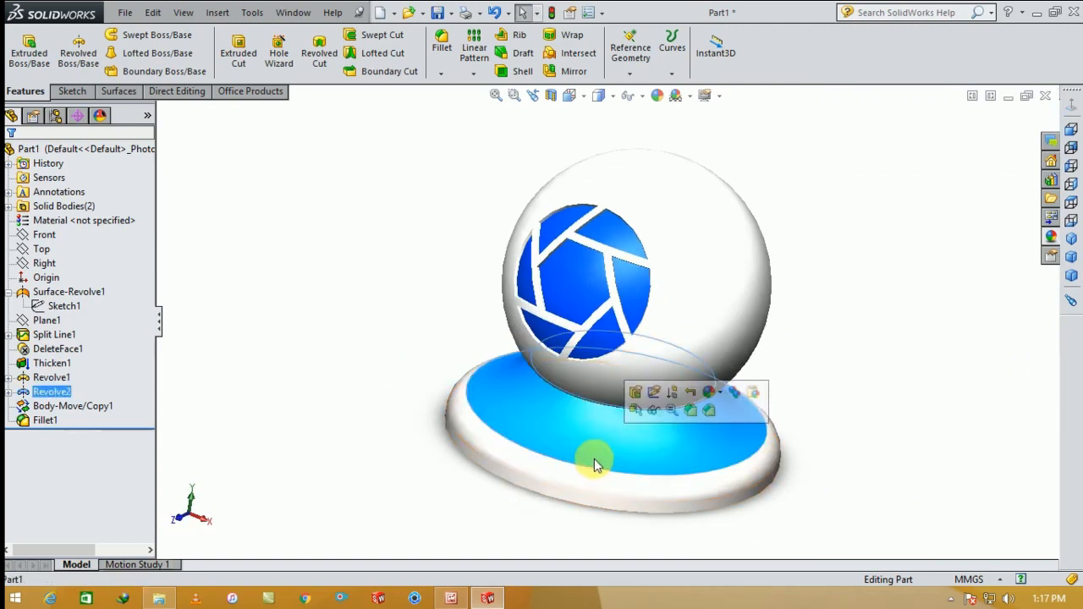
pyautogui.click(710, 392)
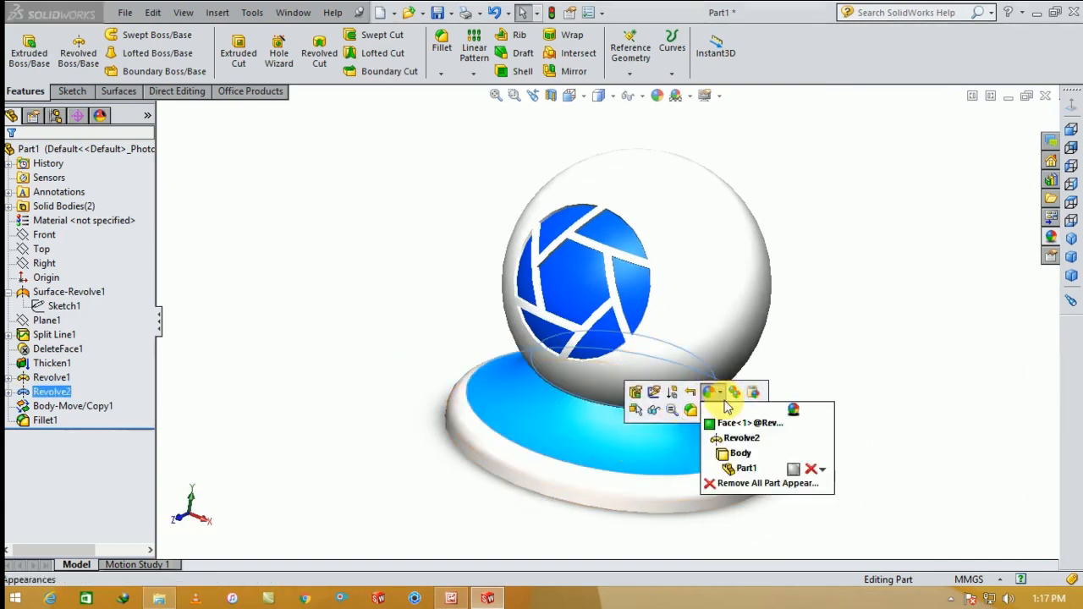
pyautogui.click(778, 457)
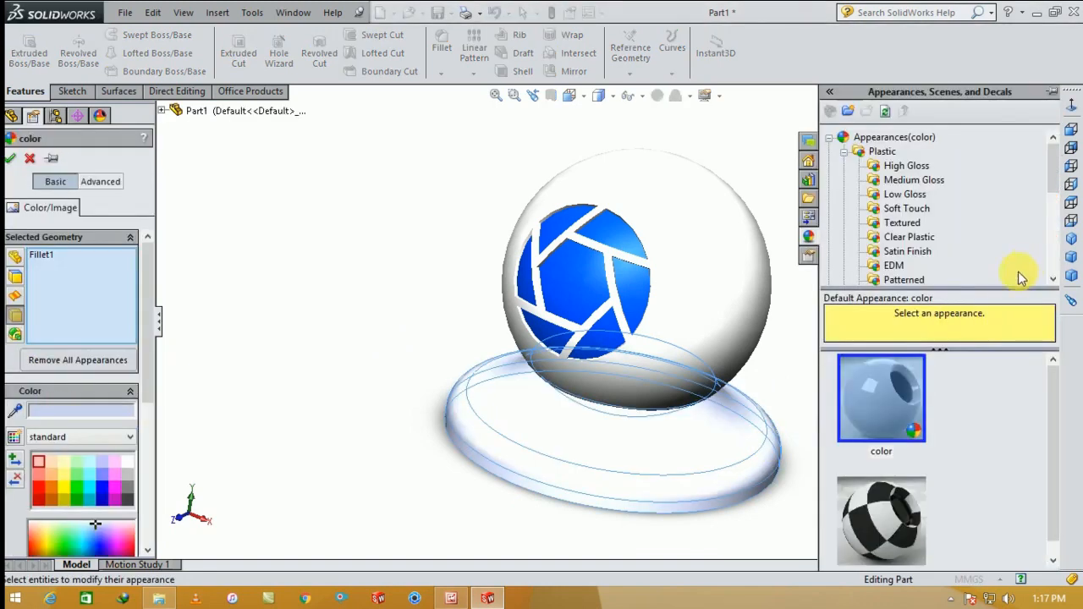
pyautogui.click(844, 153)
pyautogui.click(884, 194)
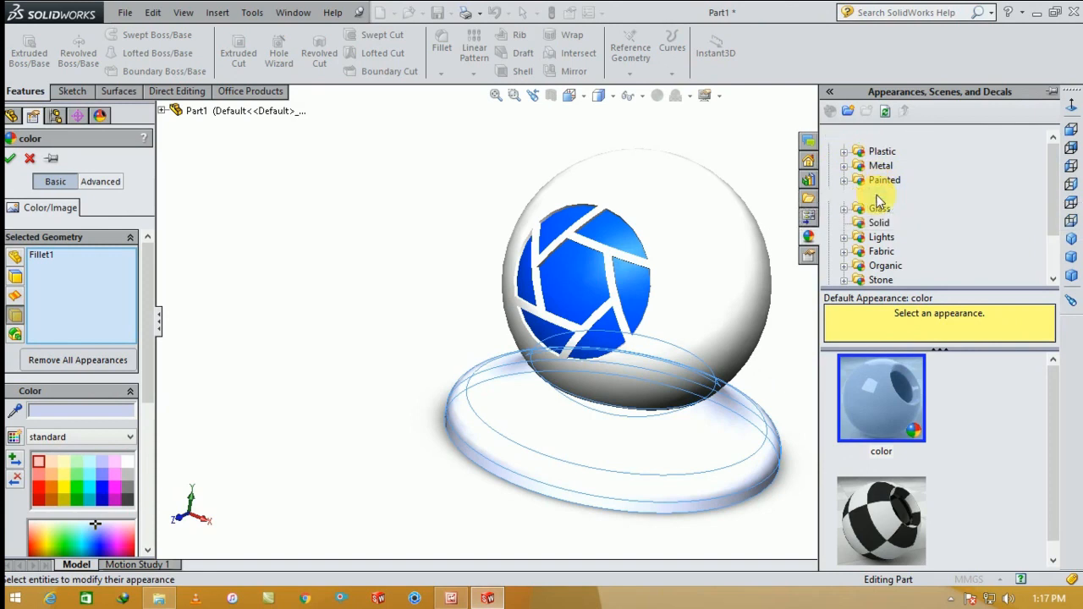
pyautogui.moveTo(1047, 410); pyautogui.dragTo(1051, 484)
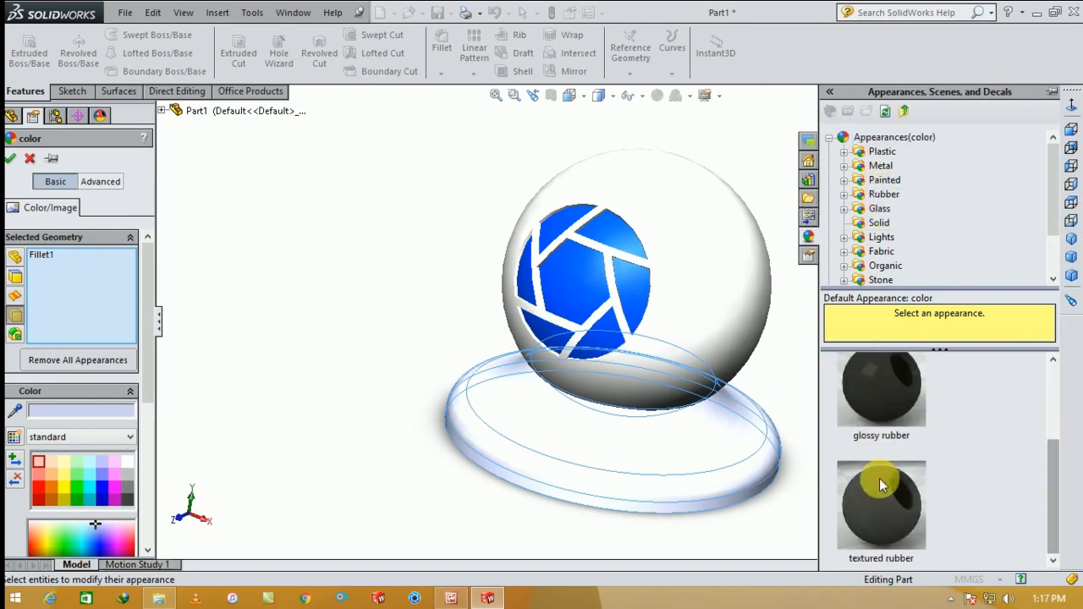
pyautogui.click(879, 477)
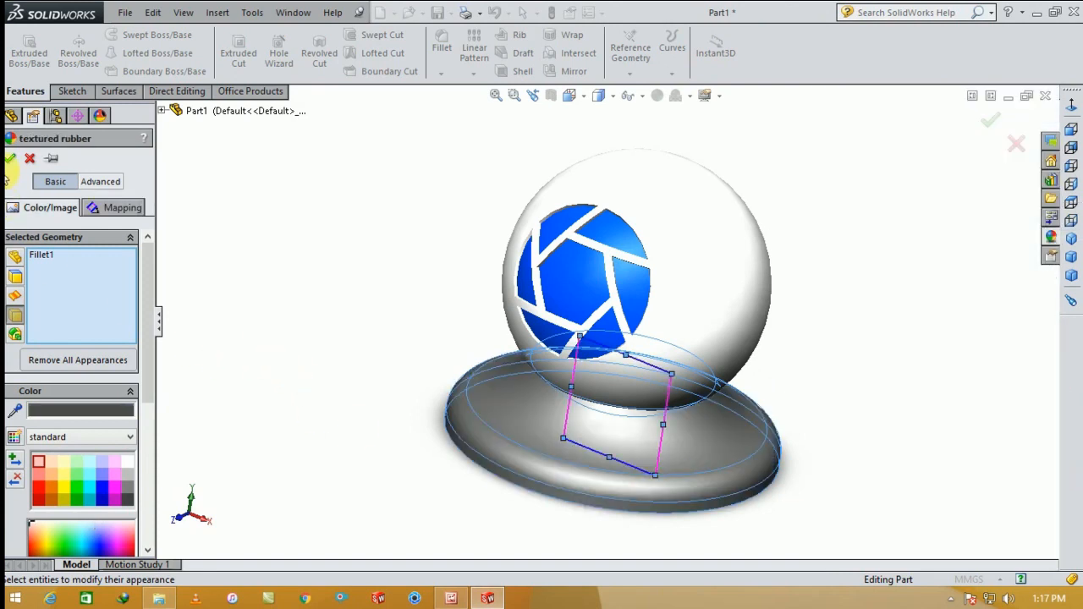
pyautogui.click(10, 158)
# Step: Recolor the seven exposed core faces a deeper pure blue and set their luminous intensity to 0.44 w/srm^2
pyautogui.click(590, 290)
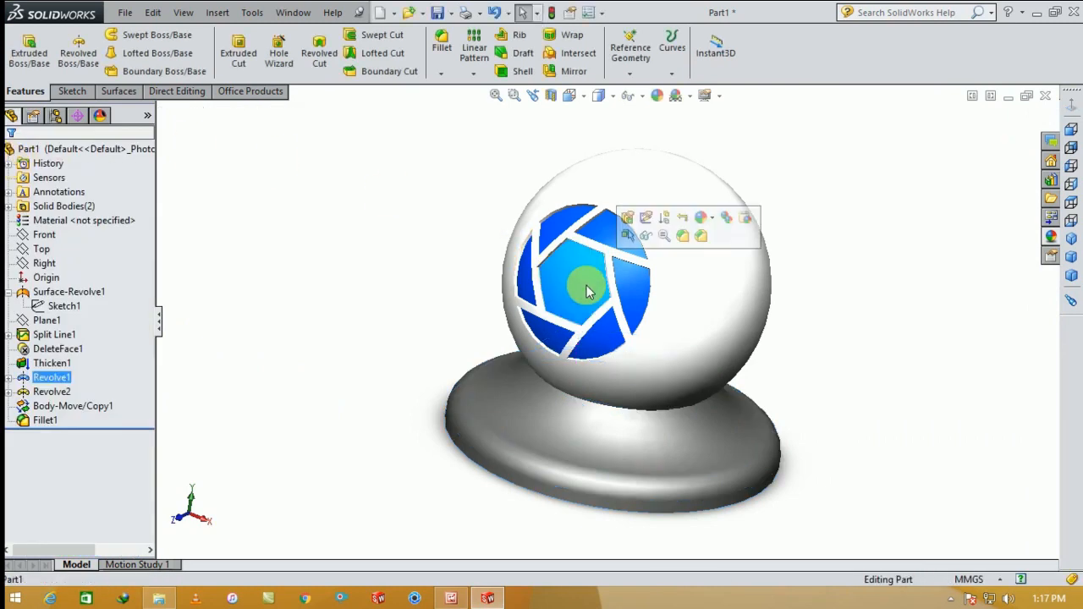
pyautogui.click(584, 223)
pyautogui.click(532, 283)
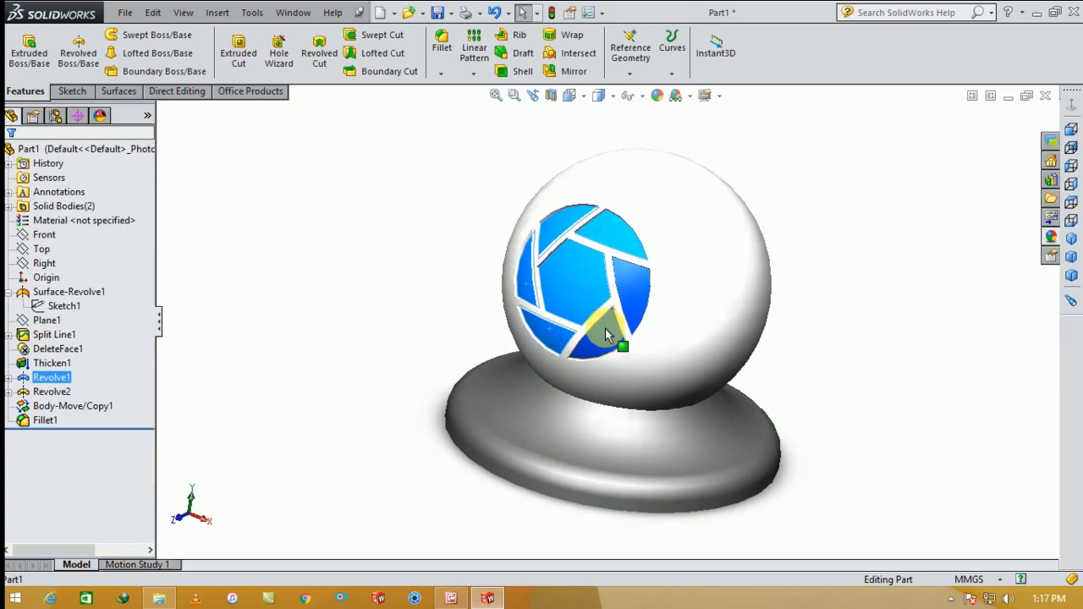
pyautogui.click(636, 298)
pyautogui.click(699, 225)
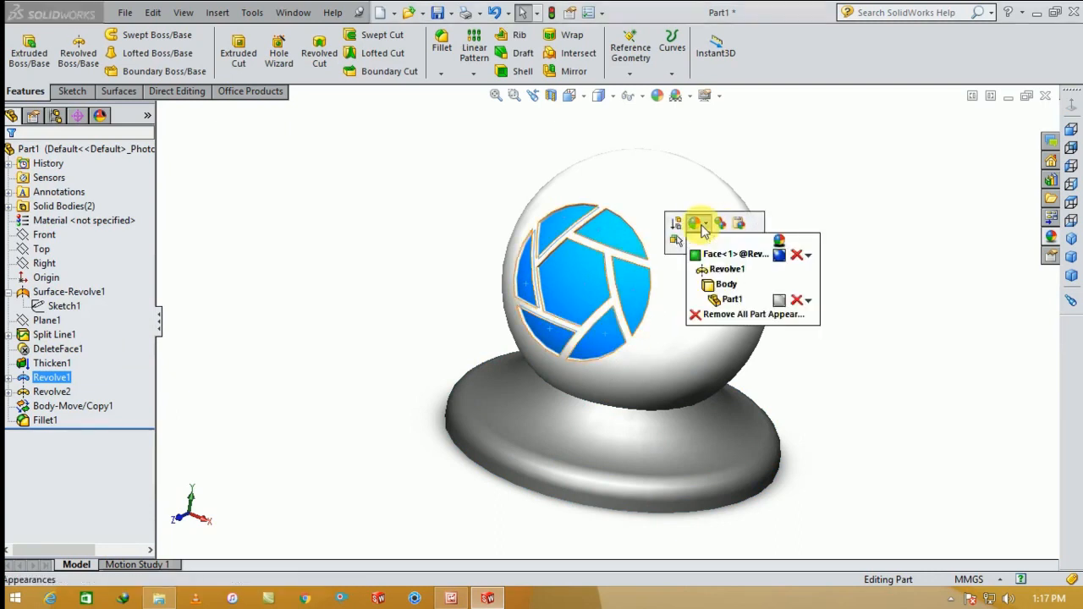
pyautogui.click(740, 290)
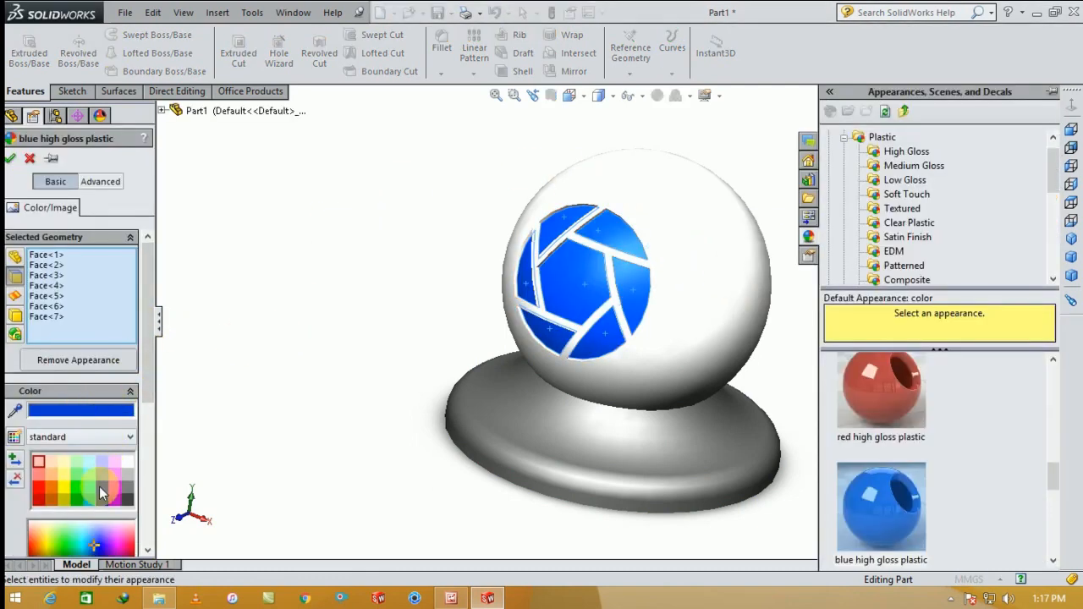
pyautogui.click(100, 182)
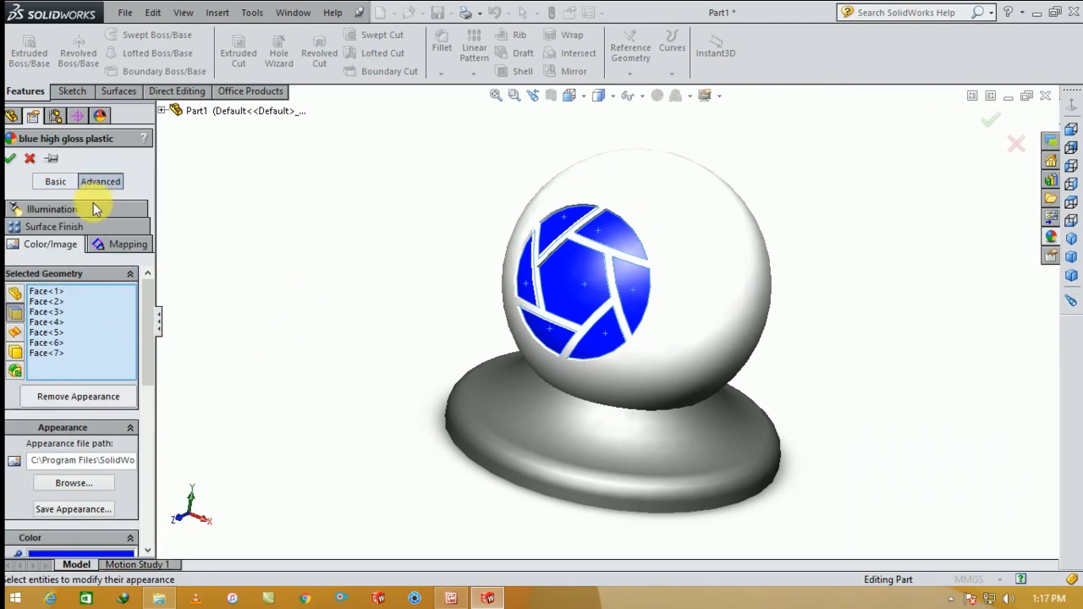
pyautogui.click(83, 243)
pyautogui.moveTo(145, 302); pyautogui.dragTo(145, 476)
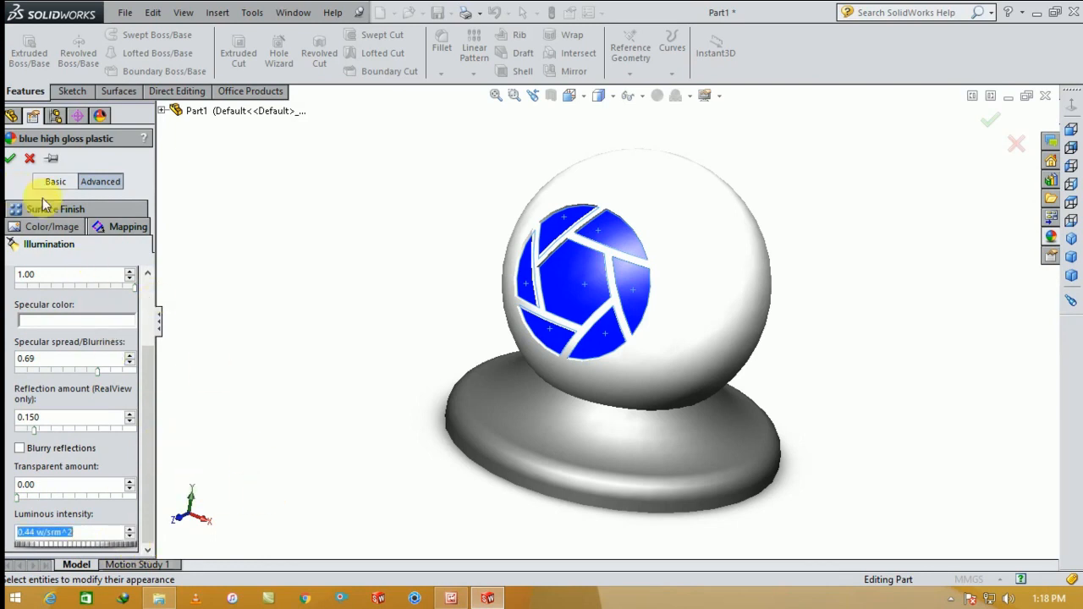
pyautogui.click(10, 159)
# Step: Enable PhotoView 360 and open a render preview window of the model with the patterned opening turned forward, without switching to perspective view
pyautogui.moveTo(375, 291); pyautogui.dragTo(423, 358, button='middle')
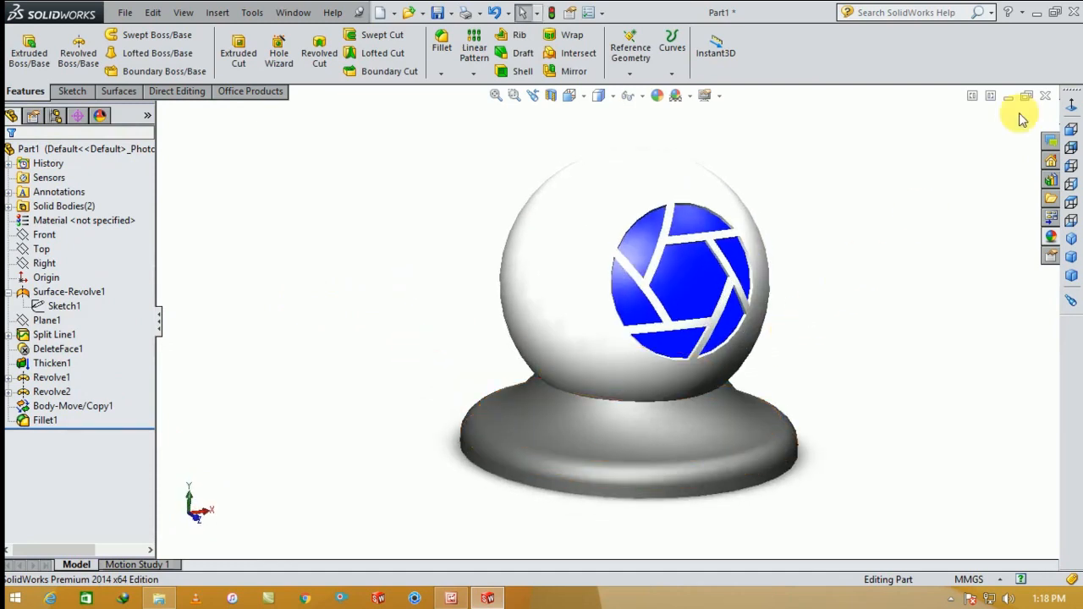
pyautogui.click(249, 92)
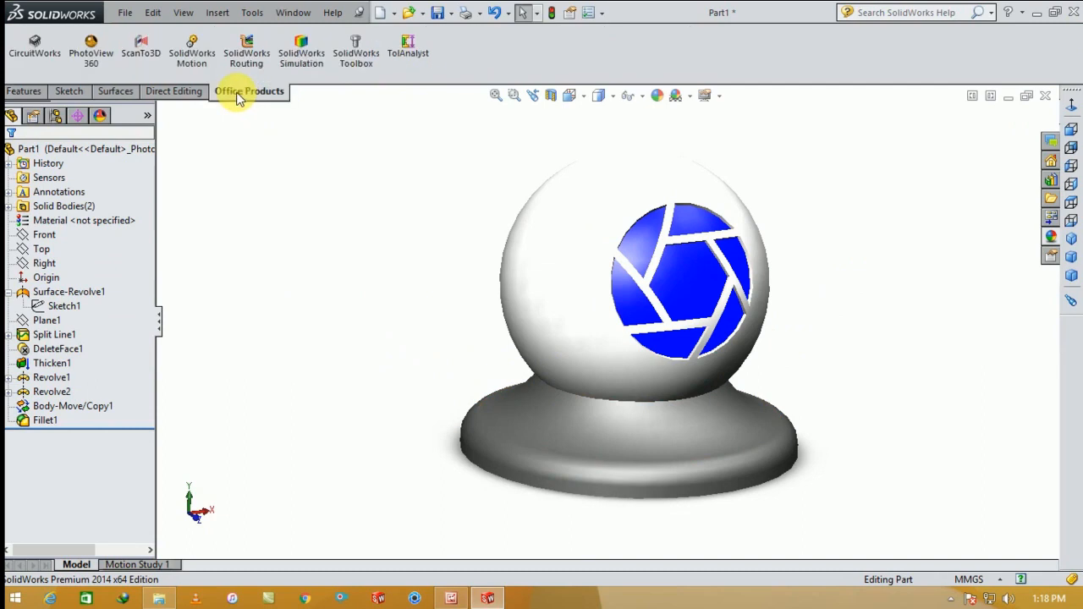
pyautogui.click(111, 60)
pyautogui.click(306, 12)
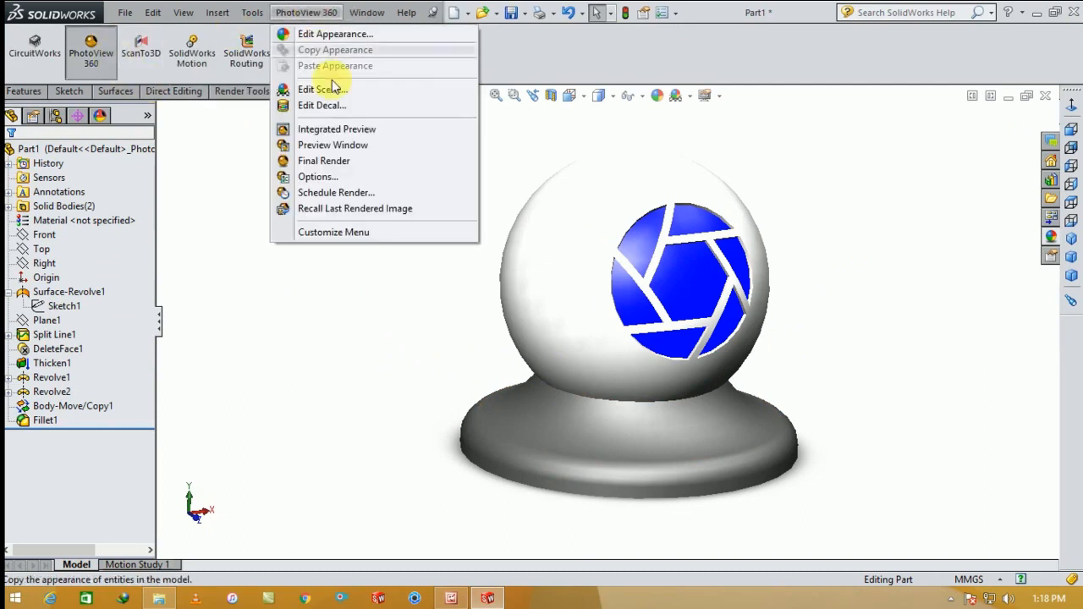
pyautogui.click(344, 146)
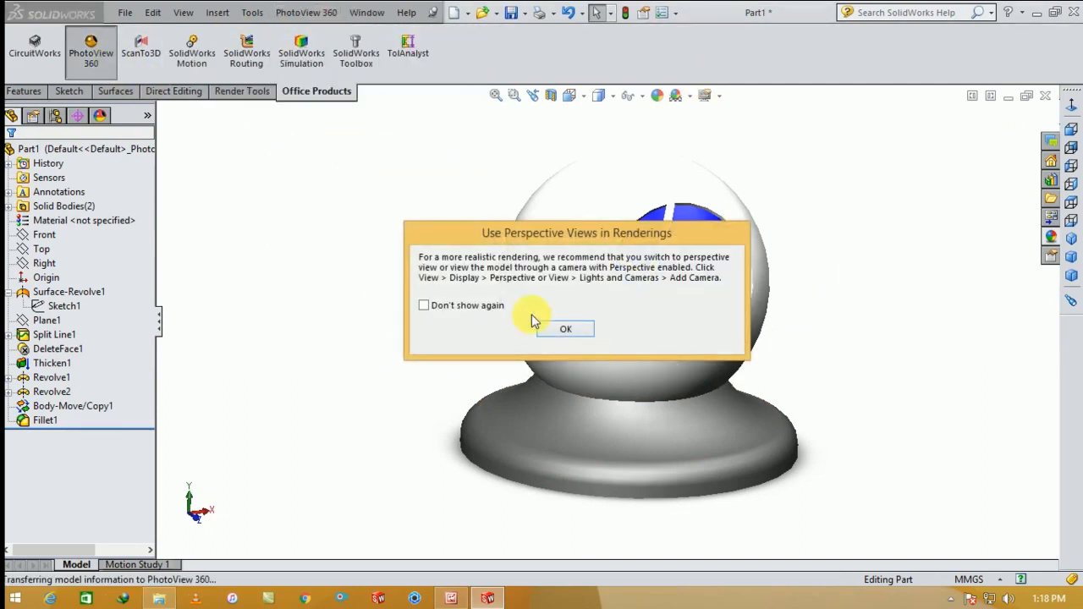
pyautogui.click(563, 328)
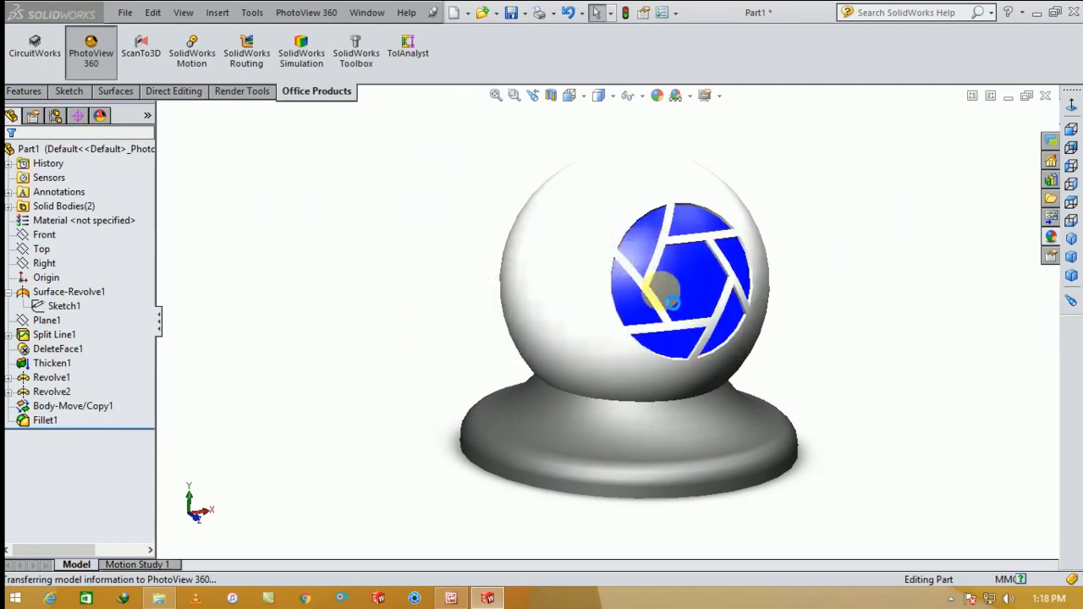